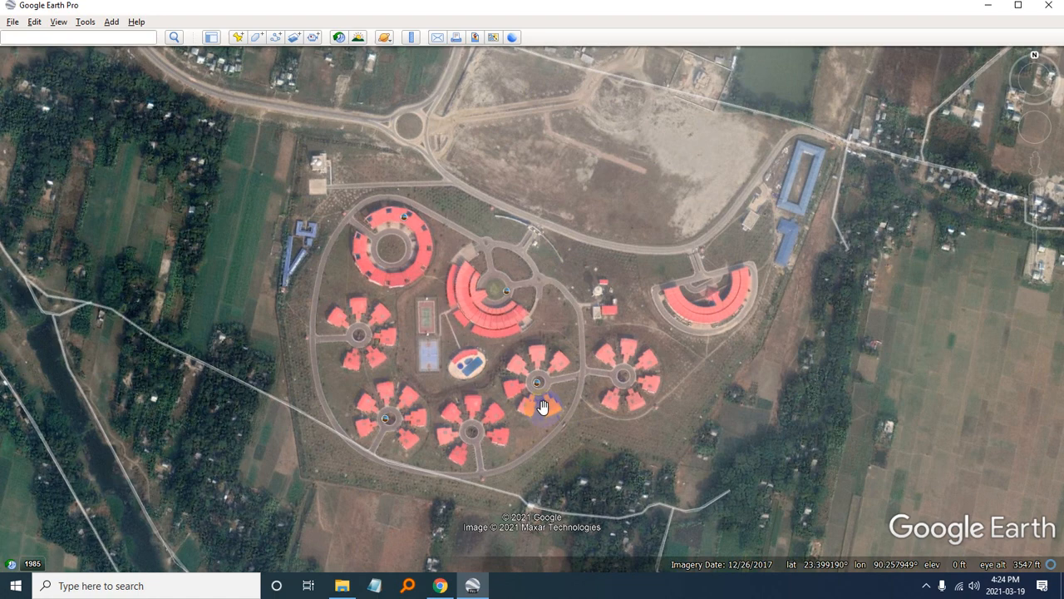
# - Frame the building complex, start saving the map view as an image, and set the resolution to Maximum (4800x2292)
pyautogui.moveTo(638, 324); pyautogui.dragTo(611, 328)
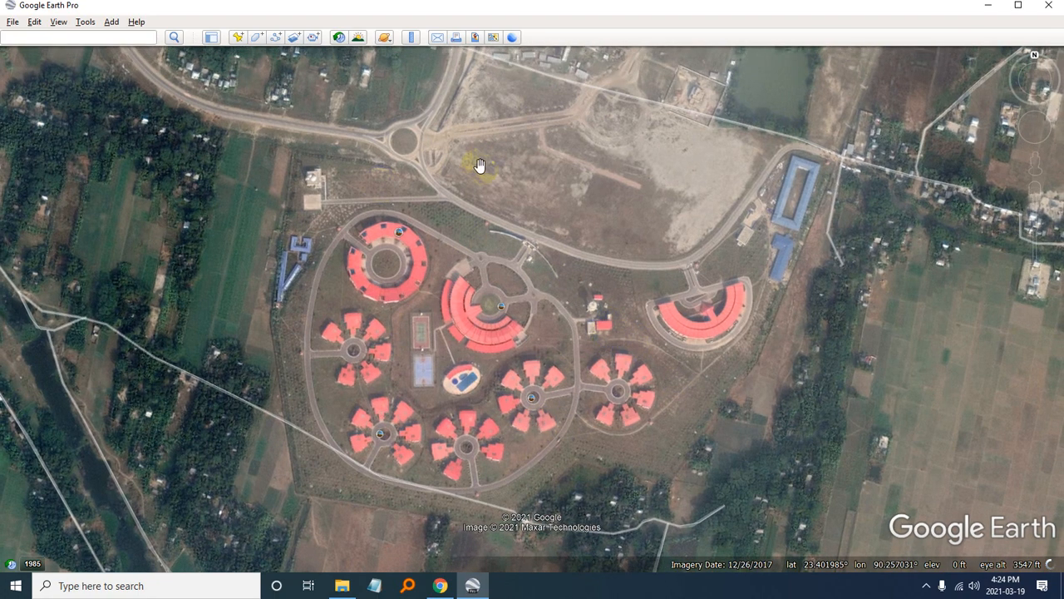
pyautogui.click(8, 23)
pyautogui.moveTo(33, 52)
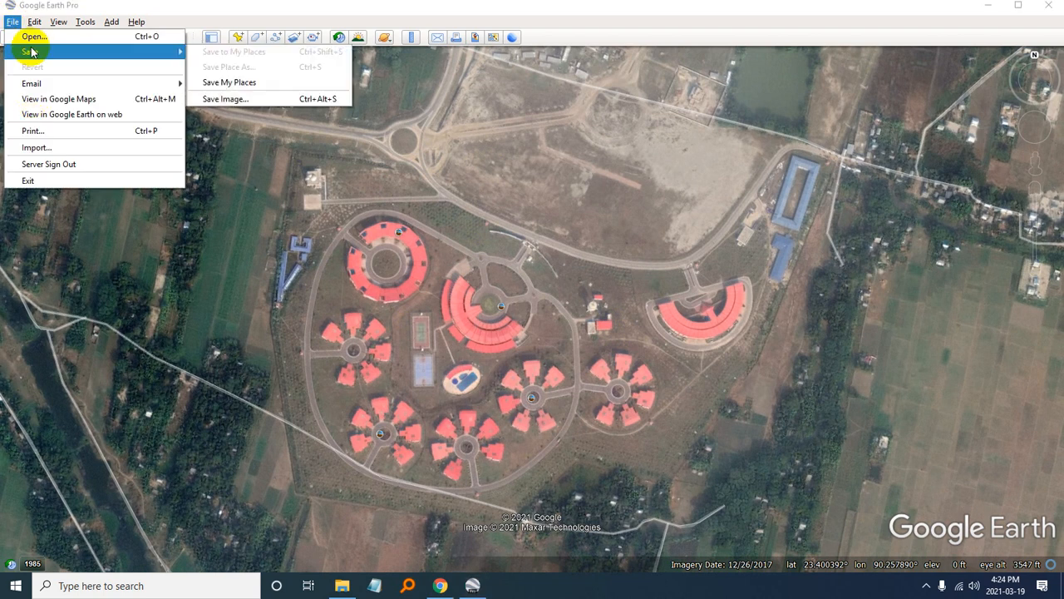
pyautogui.click(218, 98)
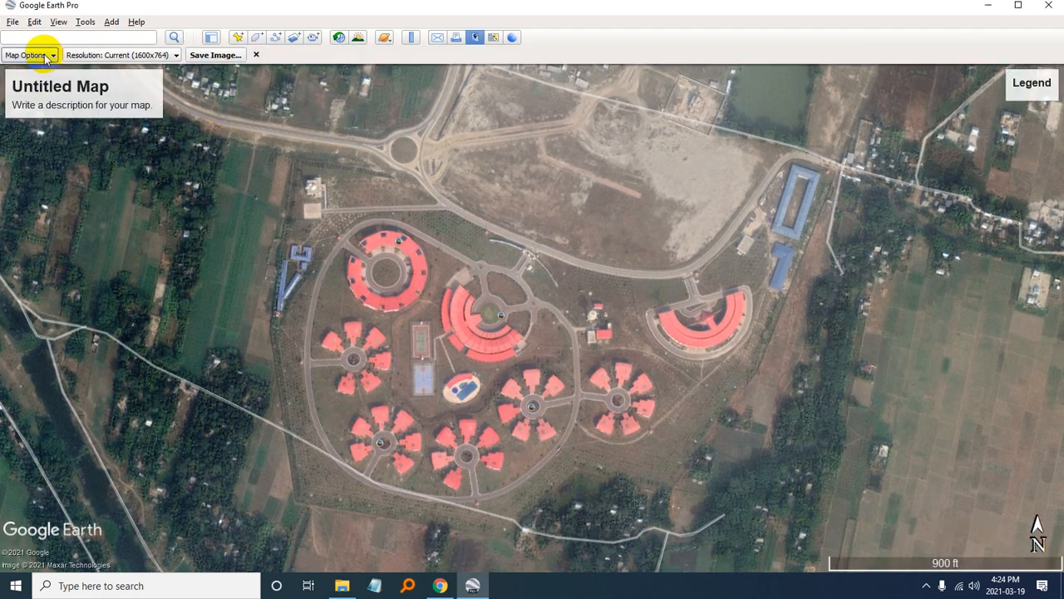
pyautogui.click(125, 54)
pyautogui.click(100, 143)
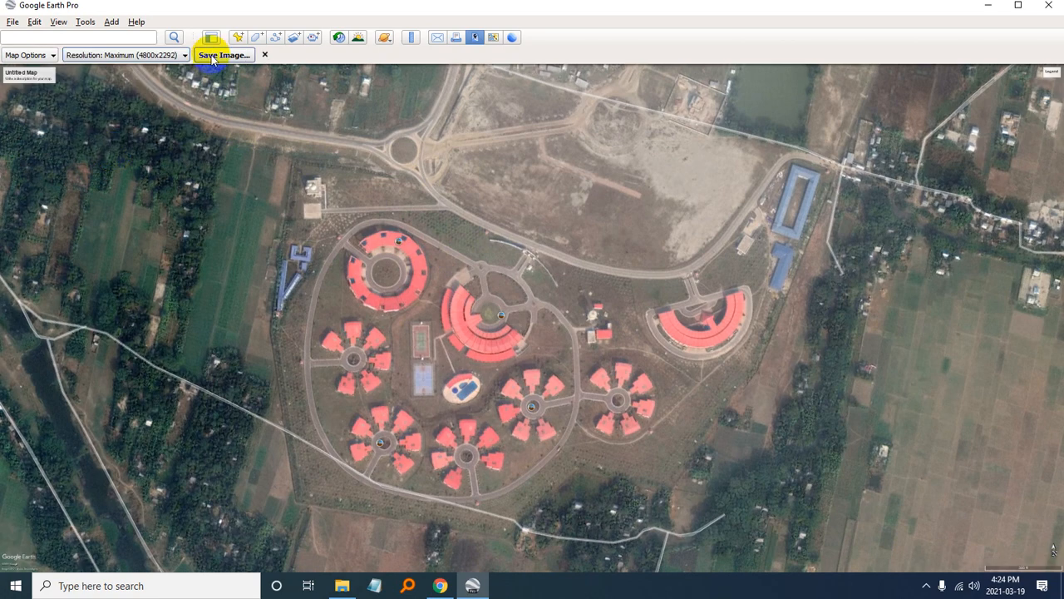
# - Save the map view to the Desktop as a JPEG image named c
pyautogui.click(213, 56)
pyautogui.click(54, 200)
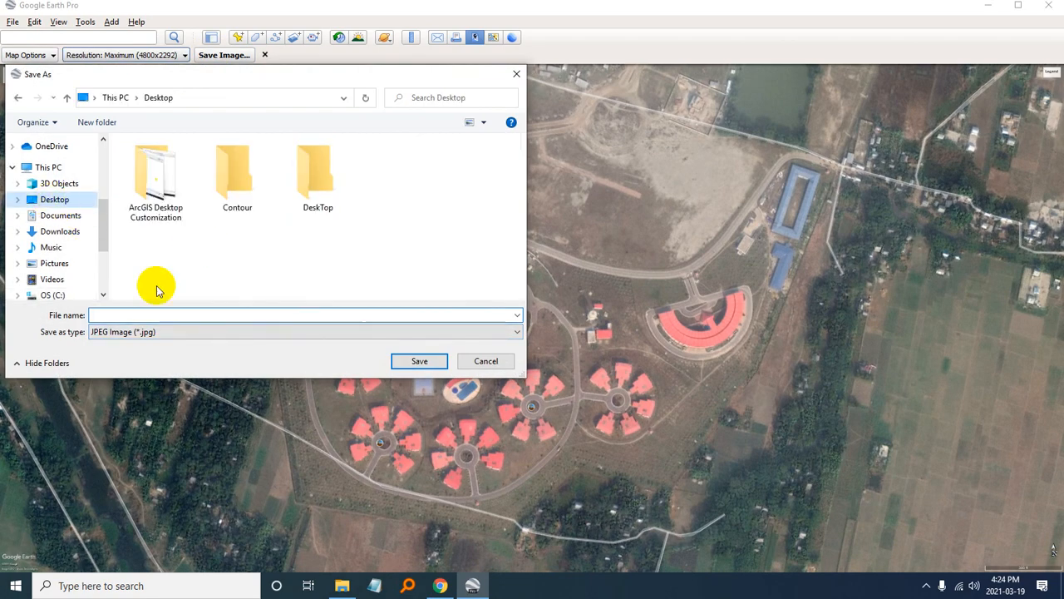
pyautogui.write('c')
pyautogui.click(441, 366)
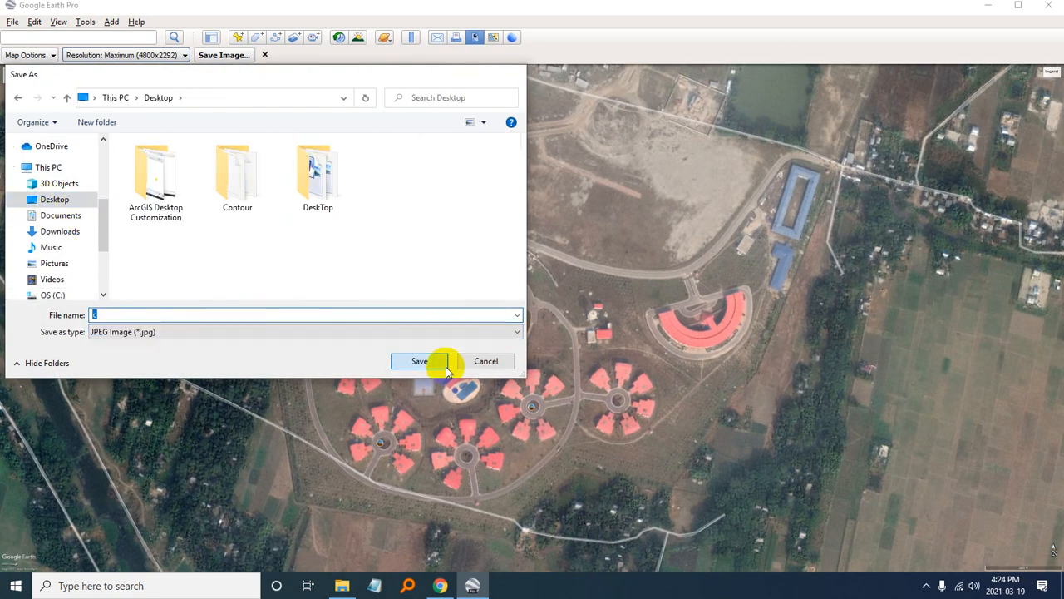
# - Show the desktop and move the Google Earth Customization video below the other video file
pyautogui.click(988, 6)
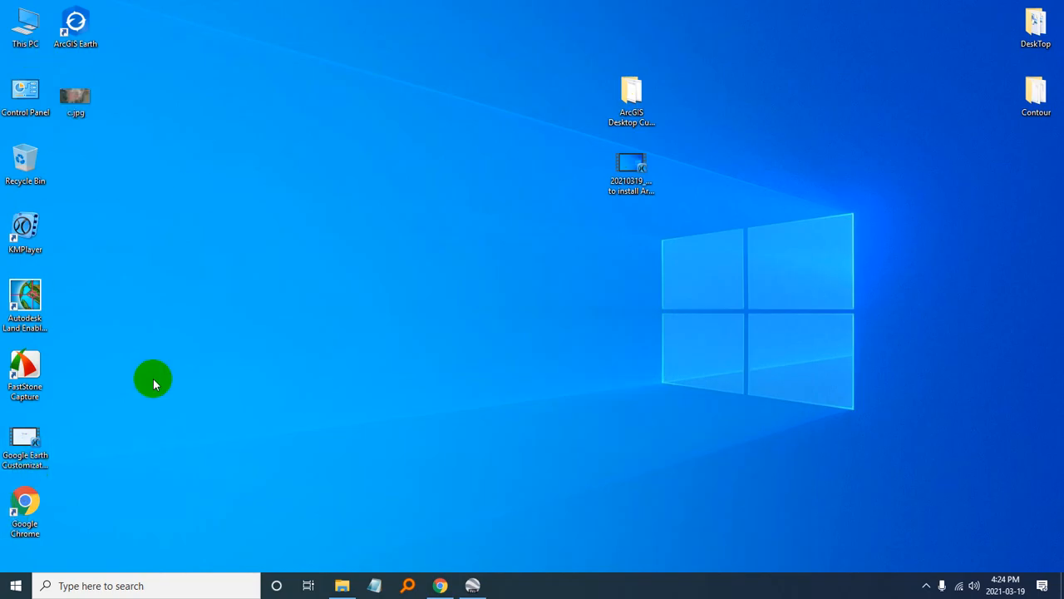
pyautogui.moveTo(25, 444); pyautogui.dragTo(632, 243)
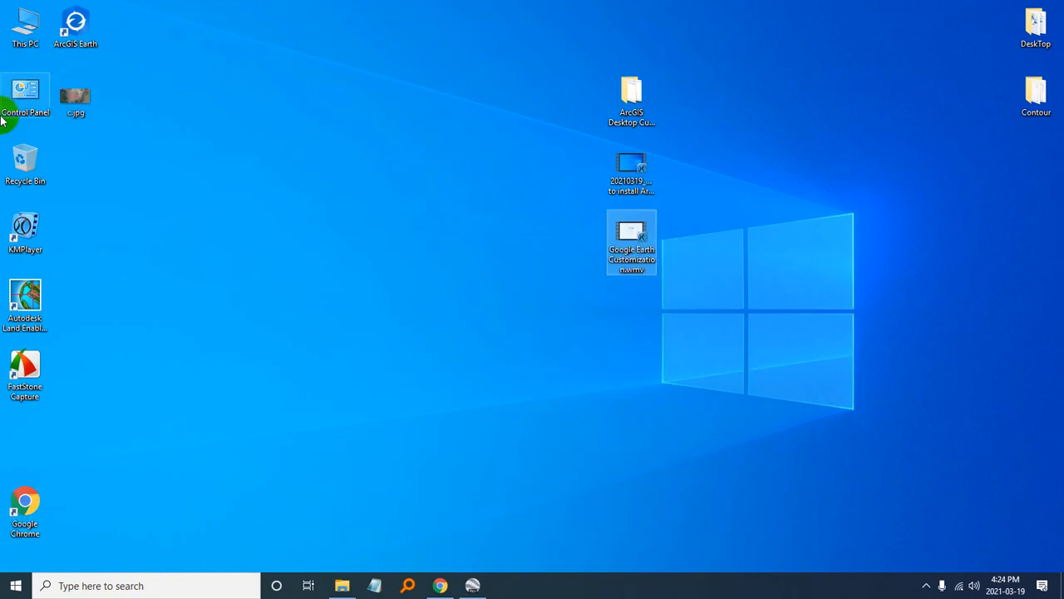
# - View the saved c.jpg image from the desktop, close it and delete the file
pyautogui.doubleClick(74, 93)
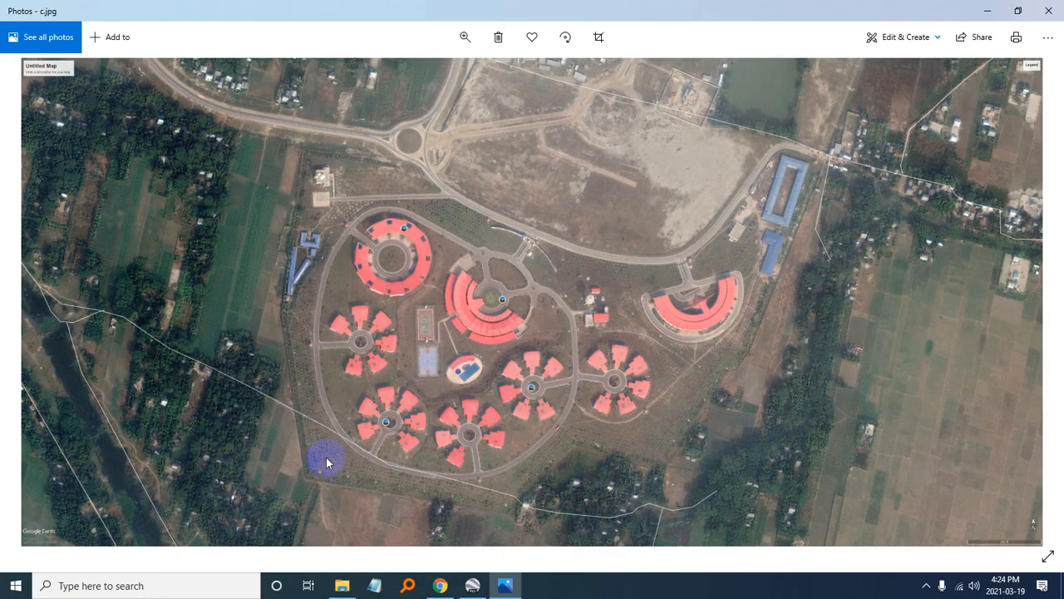
pyautogui.click(1049, 11)
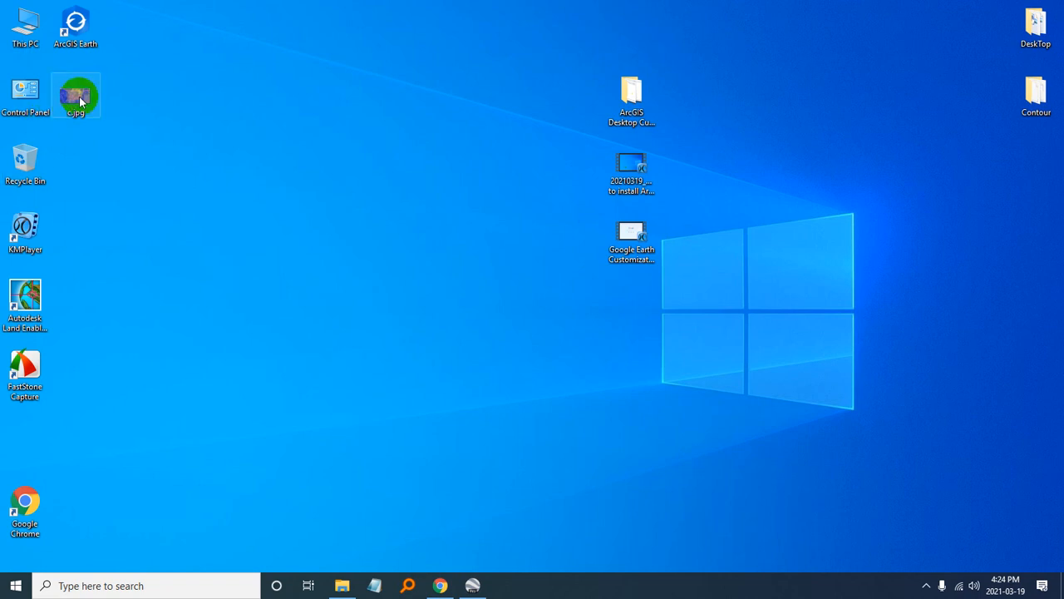
pyautogui.moveTo(83, 95); pyautogui.dragTo(25, 159)
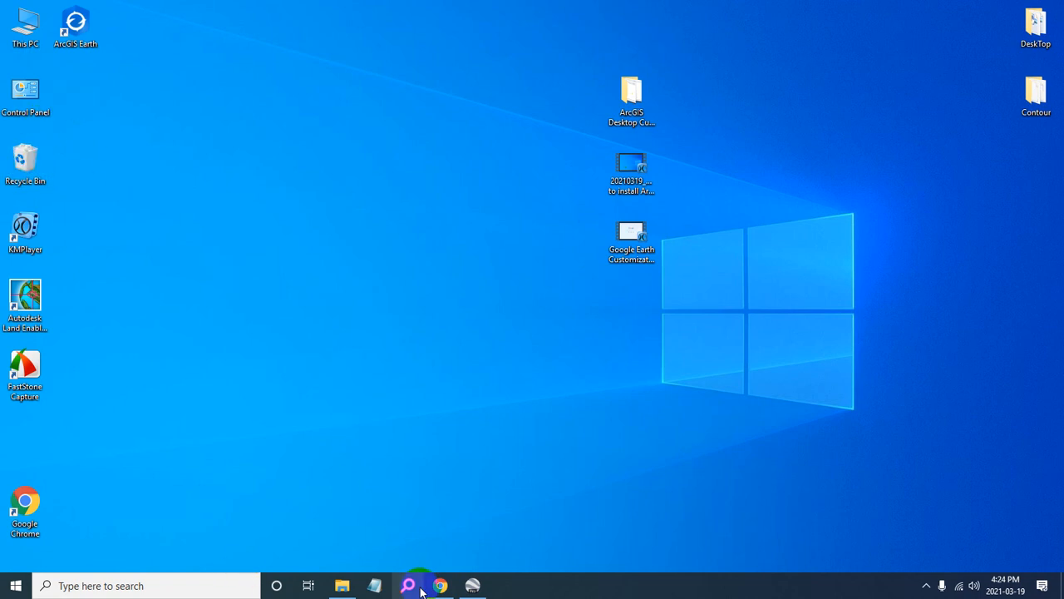
# - Return to Google Earth Pro and close the image-saving options
pyautogui.click(473, 584)
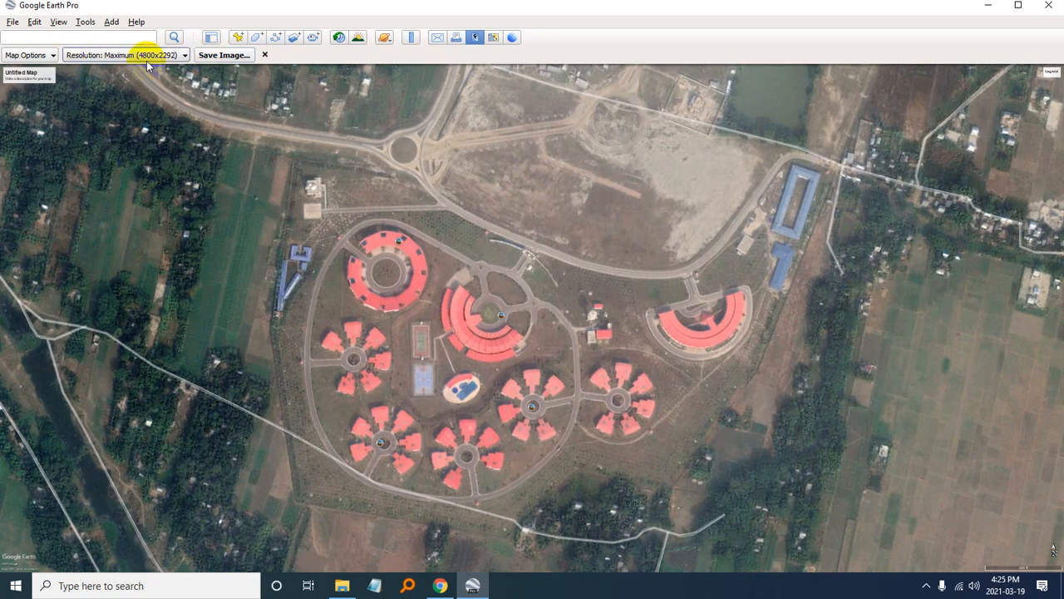
pyautogui.click(264, 55)
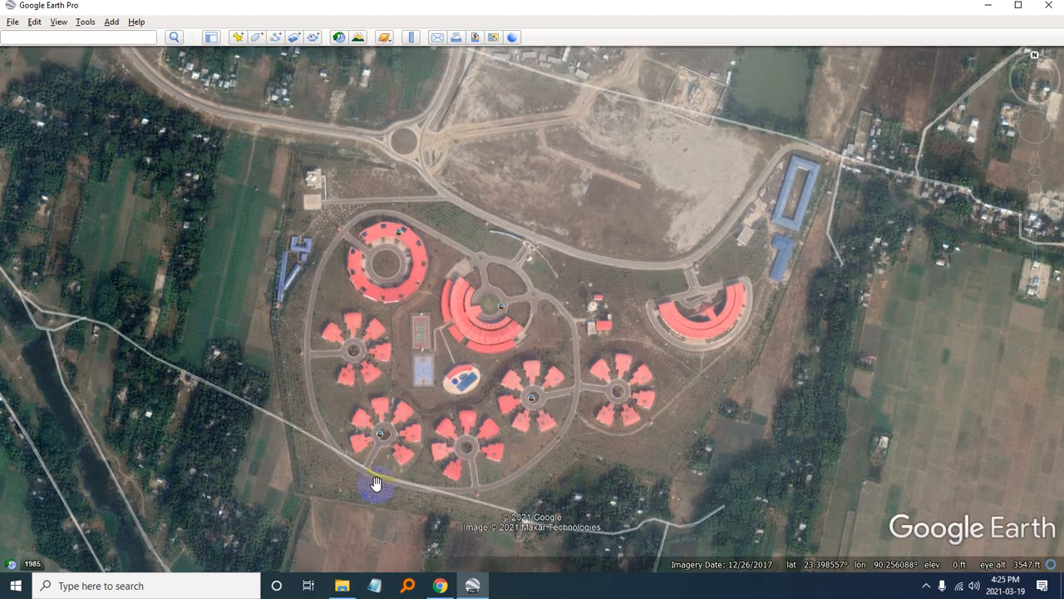
pyautogui.moveTo(459, 328); pyautogui.dragTo(465, 322)
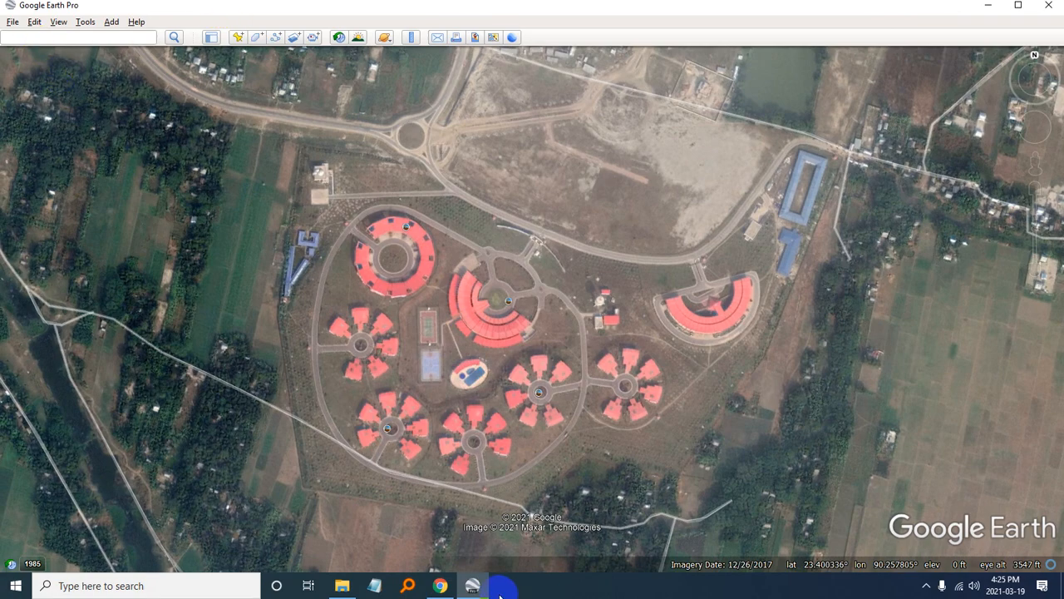
# - Switch to File Explorer, open the Workspace folder on drive C: and delete all the Line shapefile files
pyautogui.click(342, 586)
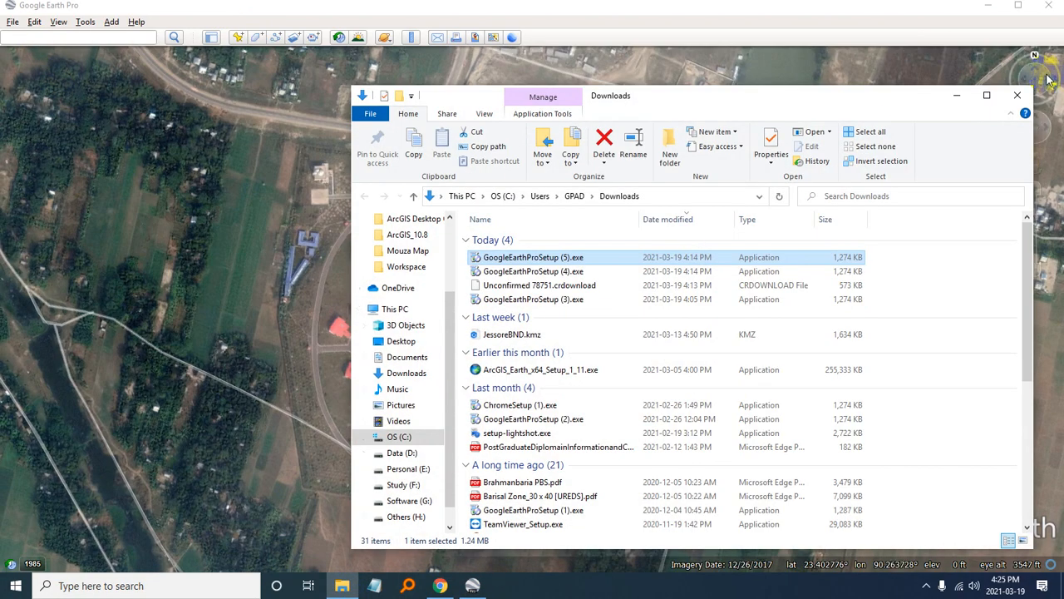
pyautogui.click(987, 94)
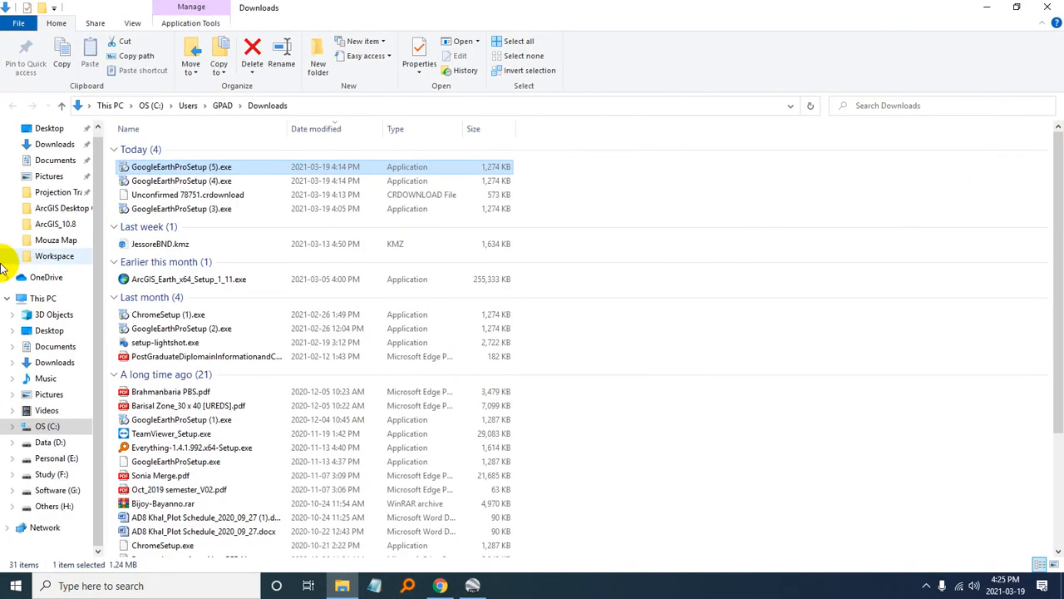
pyautogui.click(48, 428)
pyautogui.click(138, 264)
pyautogui.doubleClick(138, 272)
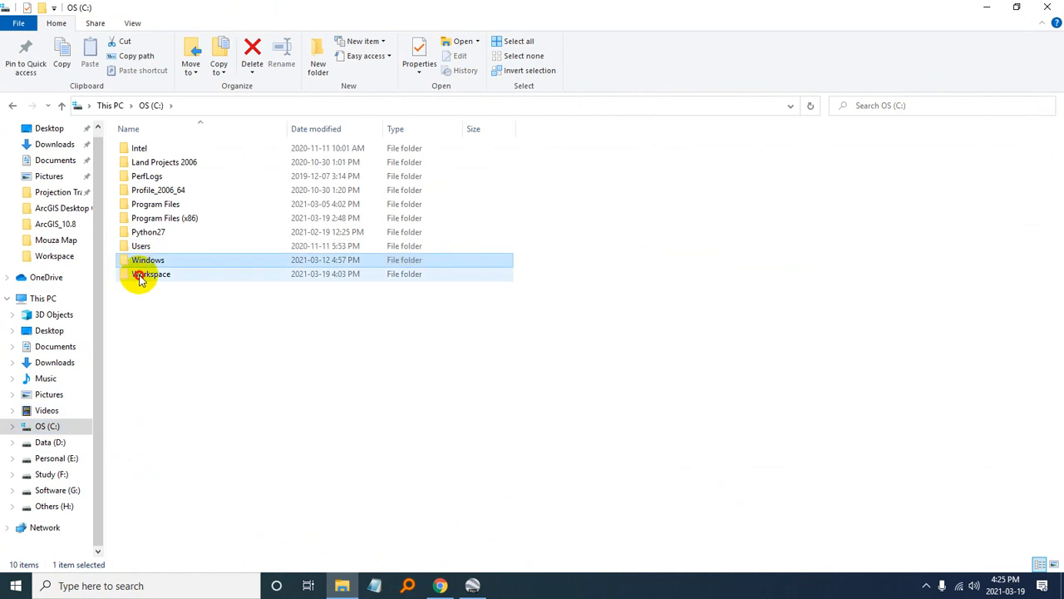
pyautogui.moveTo(136, 381); pyautogui.dragTo(147, 190)
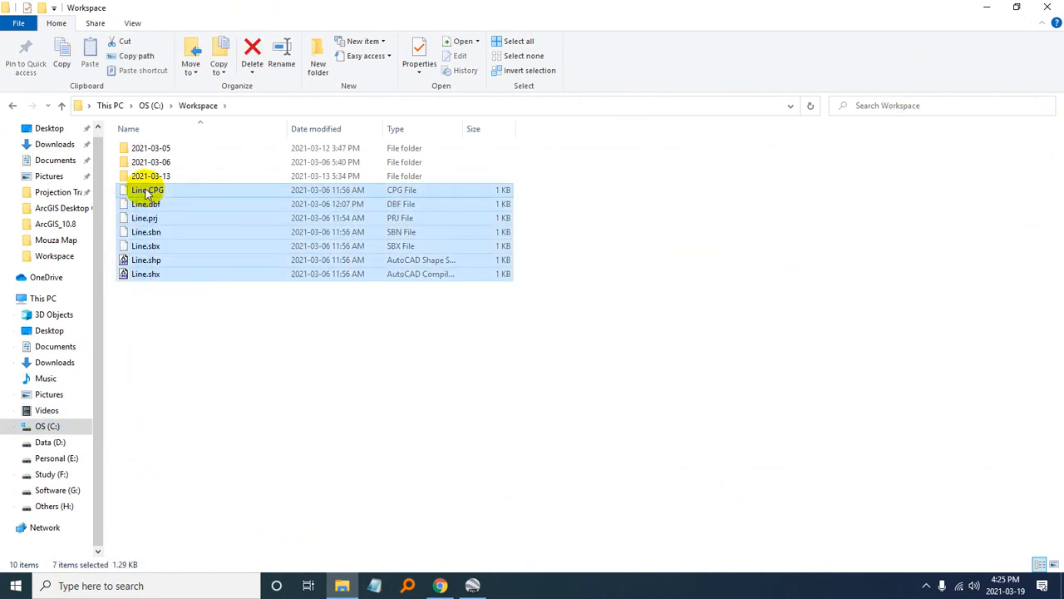
pyautogui.press('Delete')
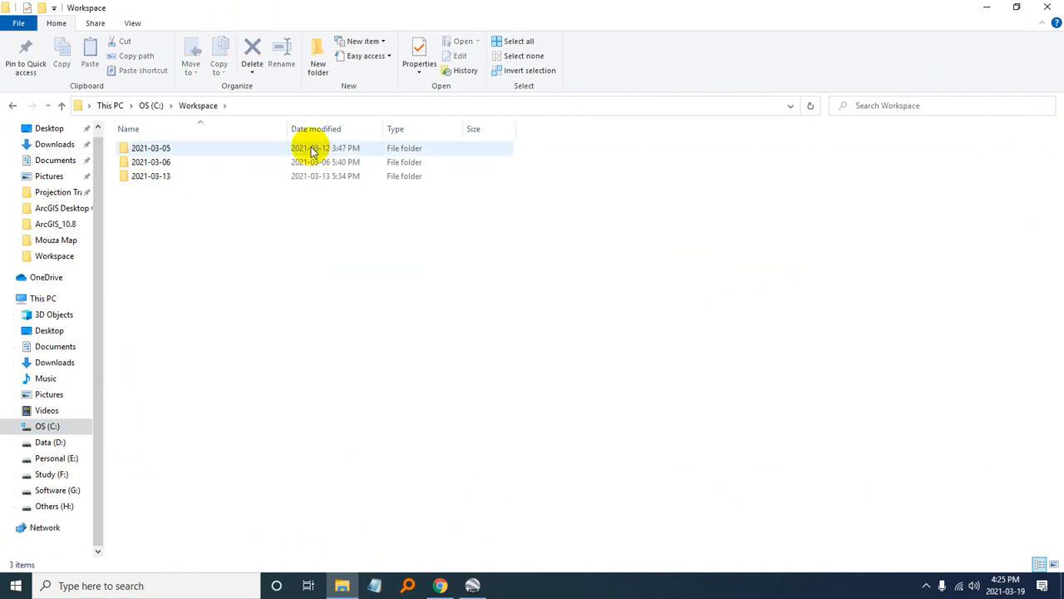
# - Create a new folder named PadmaCantonment in the Workspace folder
pyautogui.click(318, 58)
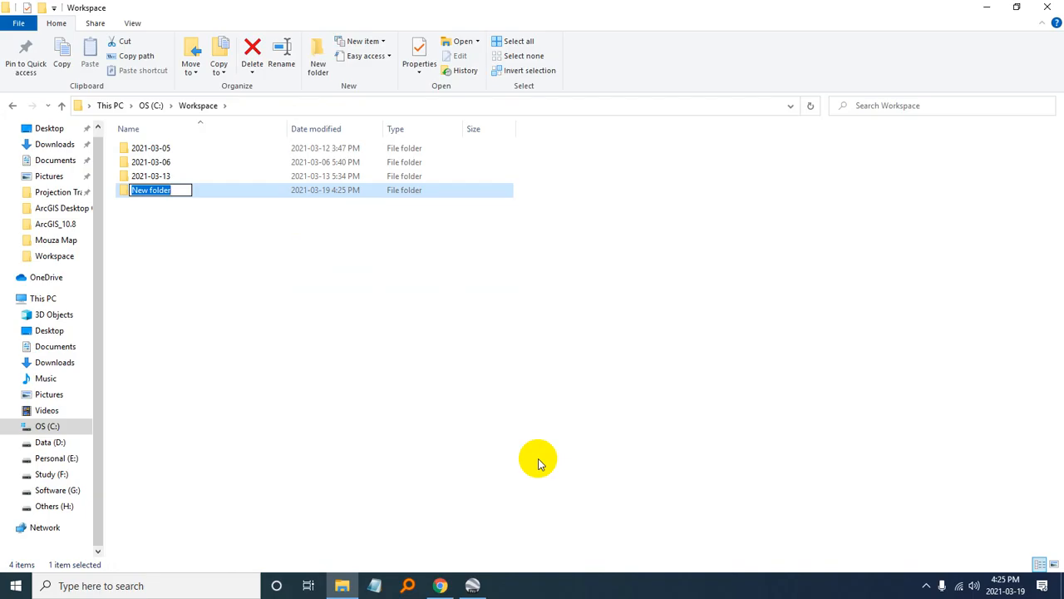
pyautogui.write('PadmaCantonment')
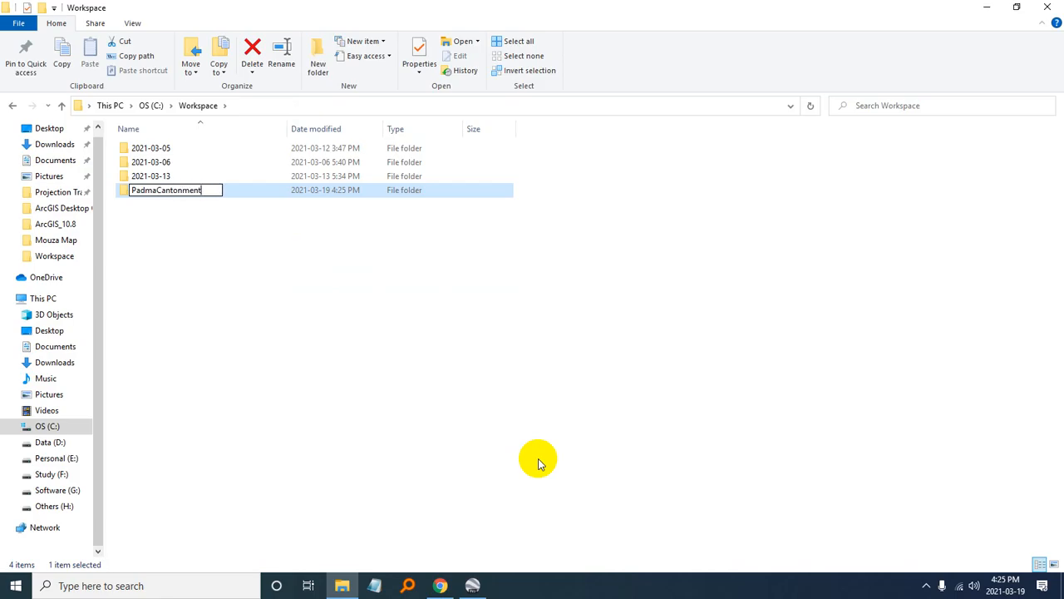
pyautogui.press('Return')
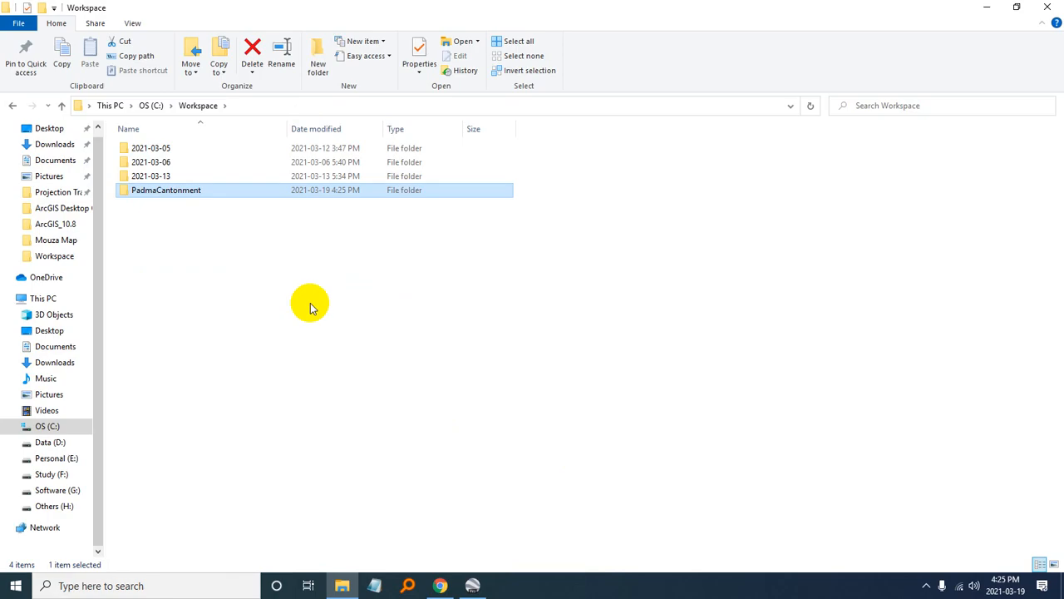
# - Rename the PadmaCantonment folder as PadmaRestHouse
pyautogui.click(158, 189)
pyautogui.moveTo(158, 189); pyautogui.dragTo(226, 198)
pyautogui.write('RestHouse')
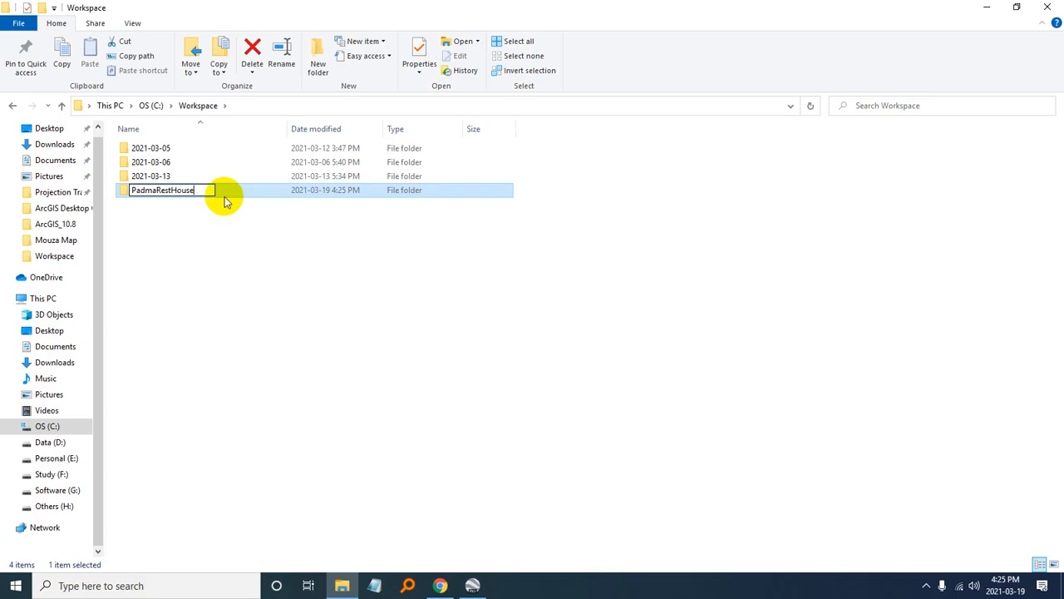
pyautogui.click(297, 247)
# - Create a subfolder named iMage inside the PadmaRestHouse folder and open it
pyautogui.doubleClick(171, 190)
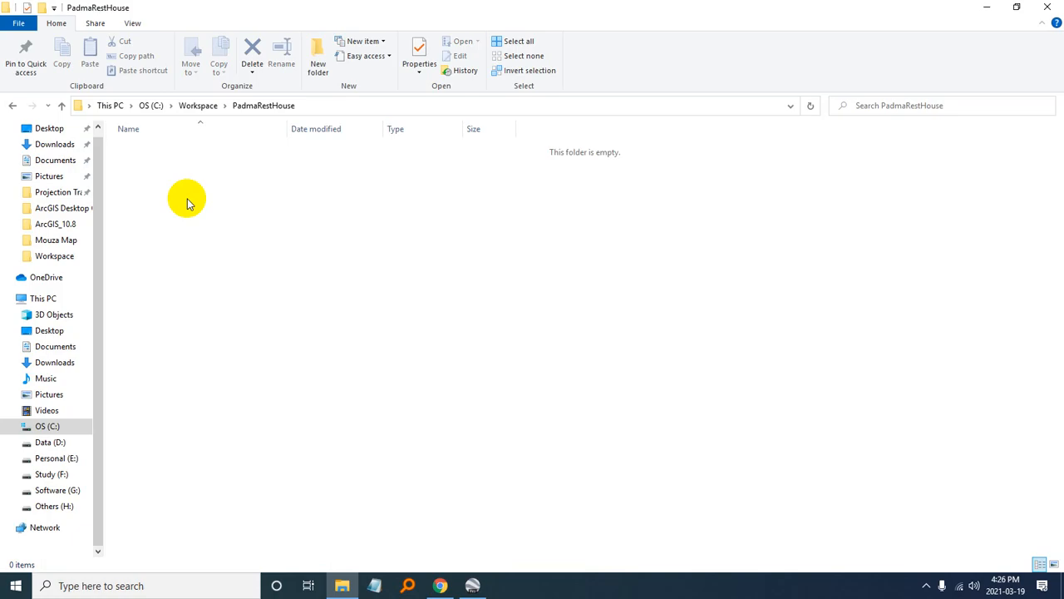
pyautogui.rightClick(362, 312)
pyautogui.moveTo(387, 493)
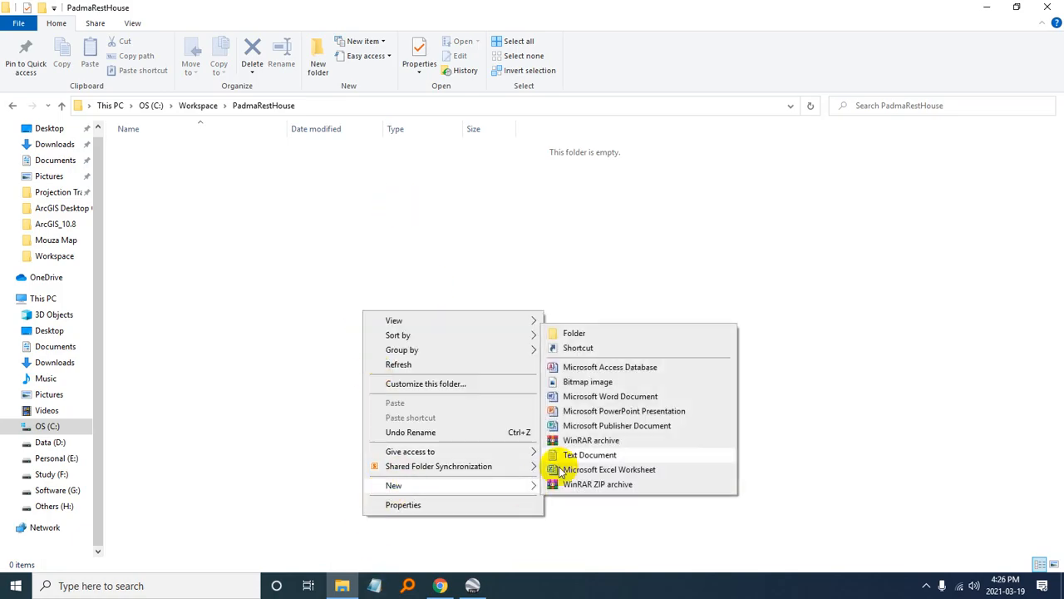
pyautogui.click(571, 332)
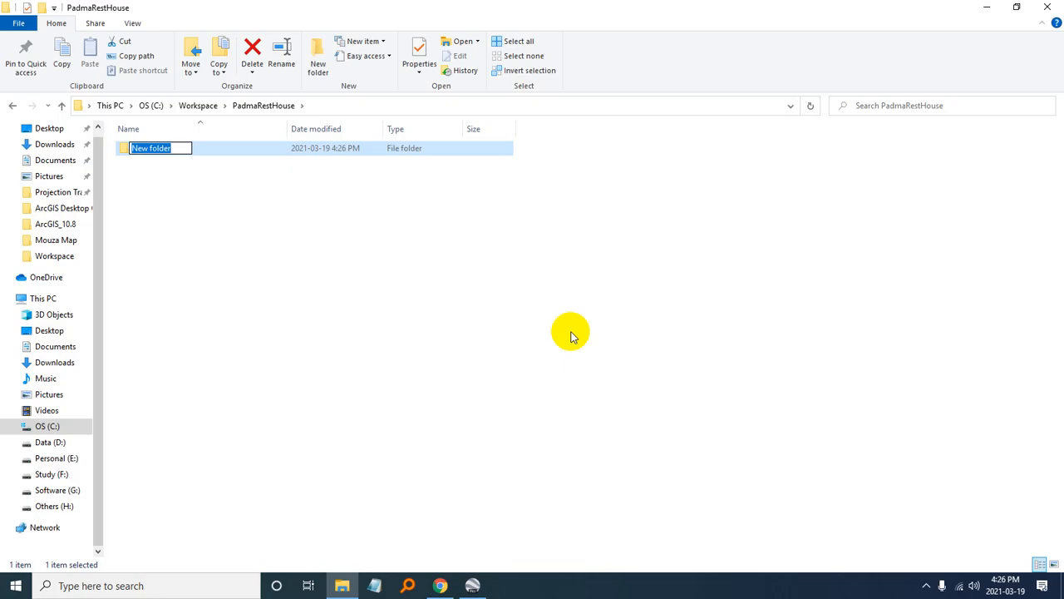
pyautogui.write('iMage')
pyautogui.press('Return')
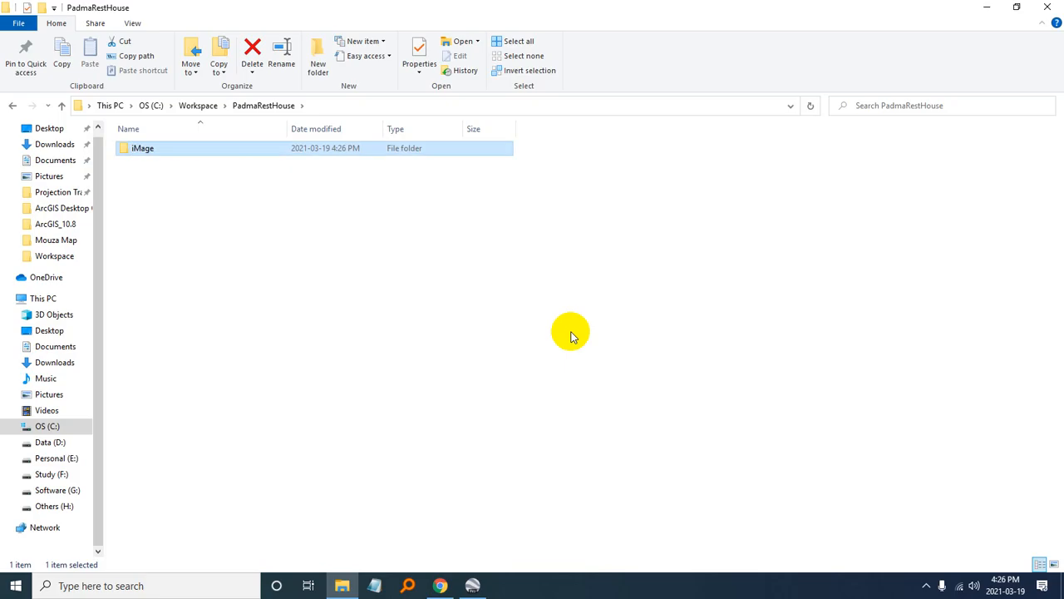
pyautogui.click(602, 366)
pyautogui.doubleClick(143, 149)
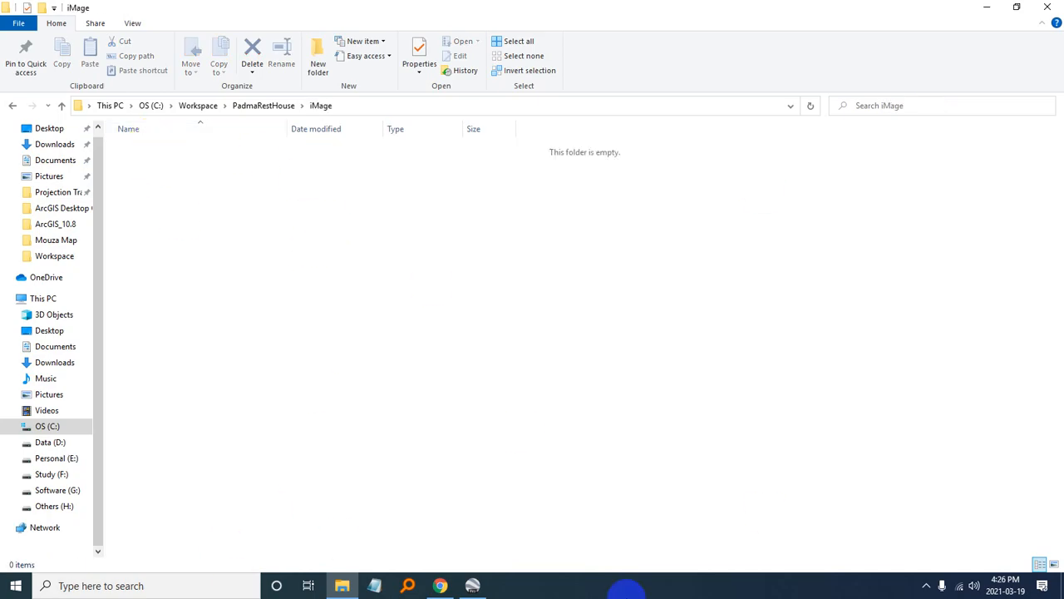
# - Minimise File Explorer and switch back to the map in Google Earth Pro
pyautogui.click(473, 586)
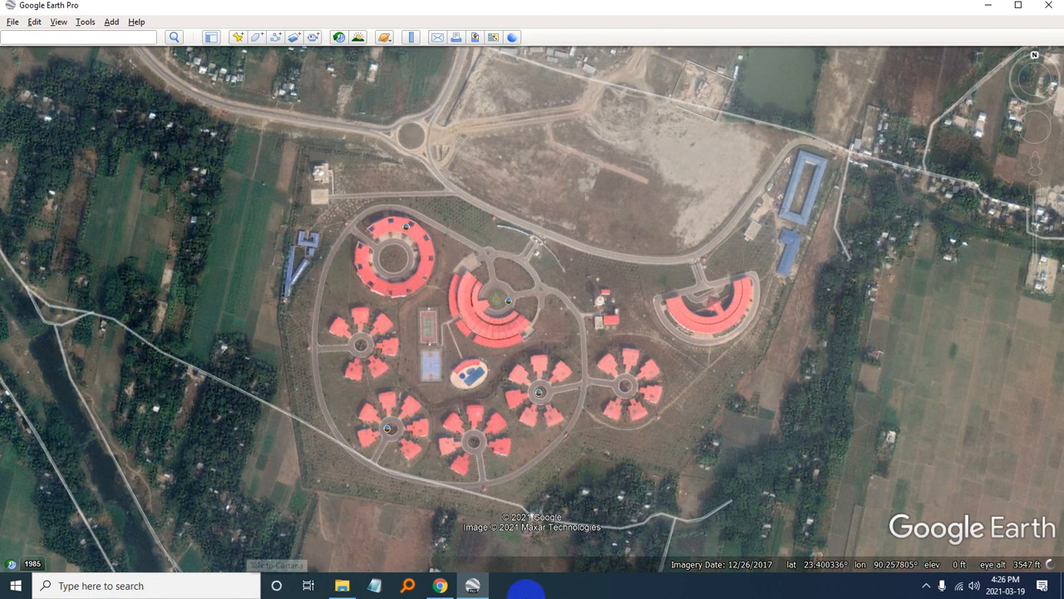
pyautogui.click(342, 585)
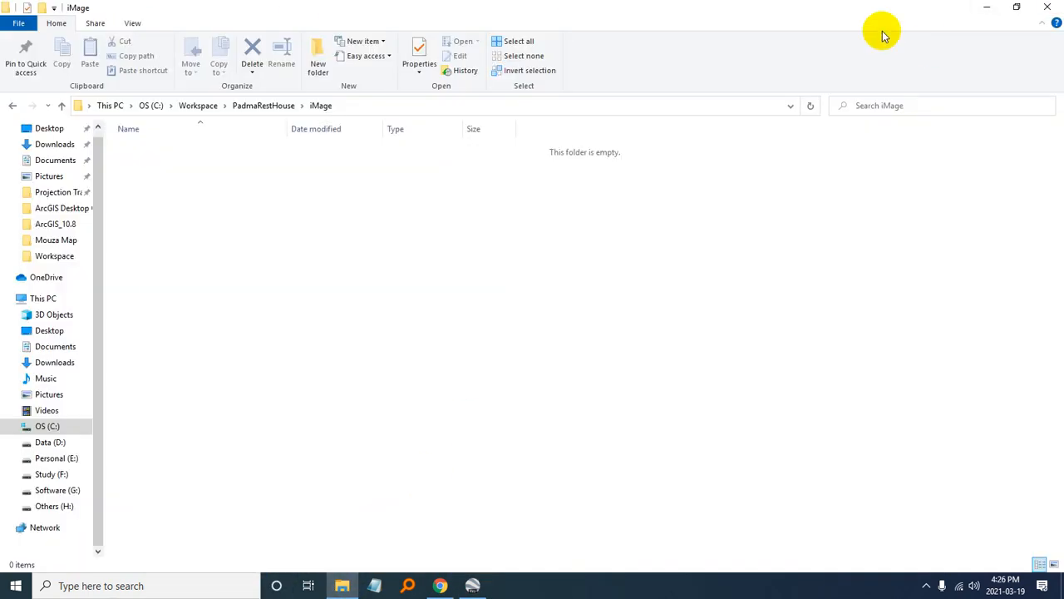
pyautogui.click(987, 8)
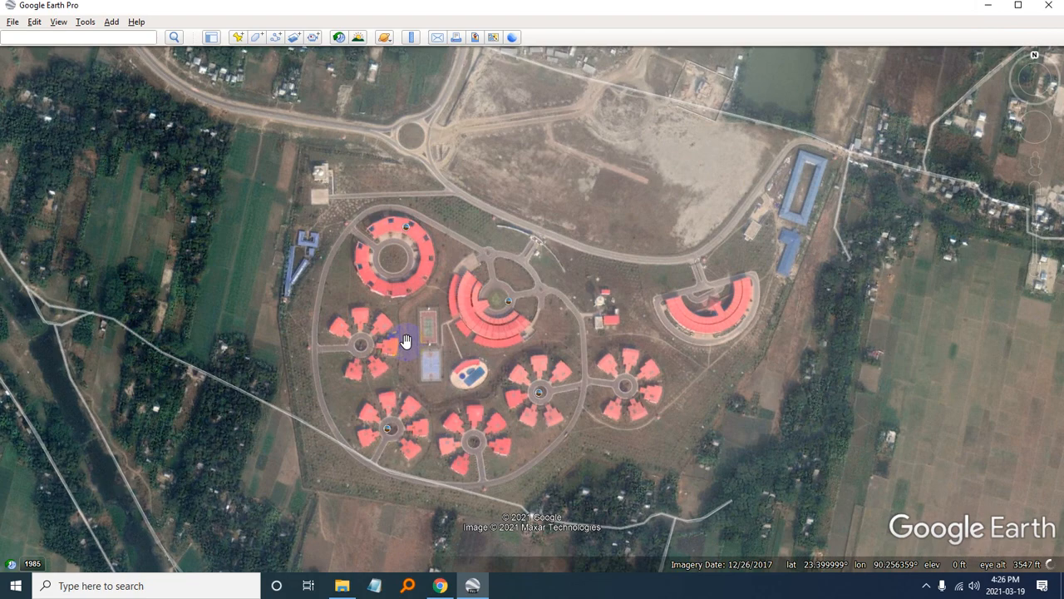
# - Start a new placemark with the cross-hairs icon coloured dark red (#aa0000)
pyautogui.click(237, 38)
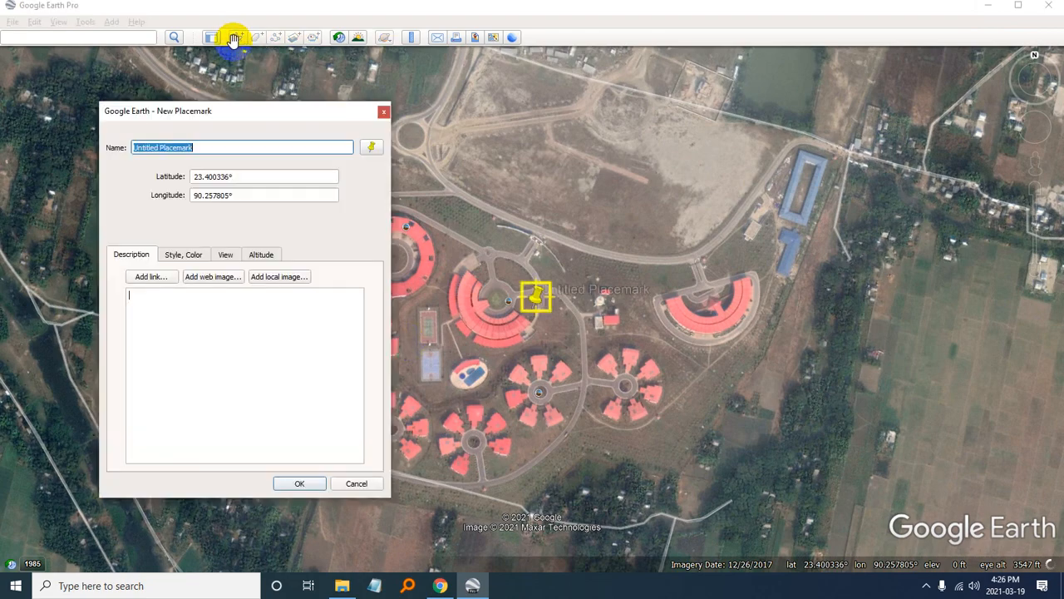
pyautogui.click(373, 142)
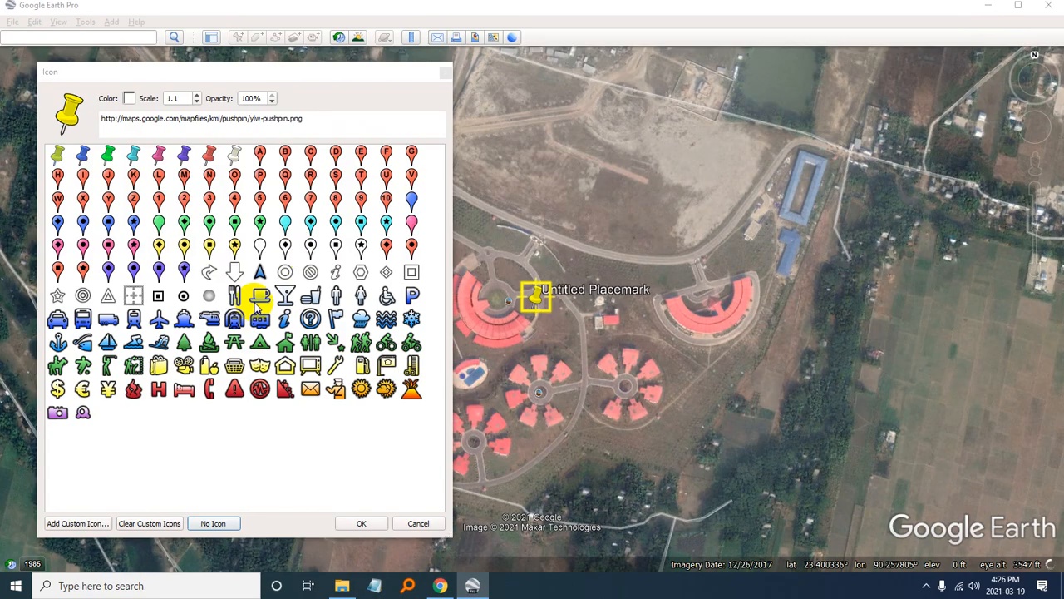
pyautogui.click(134, 295)
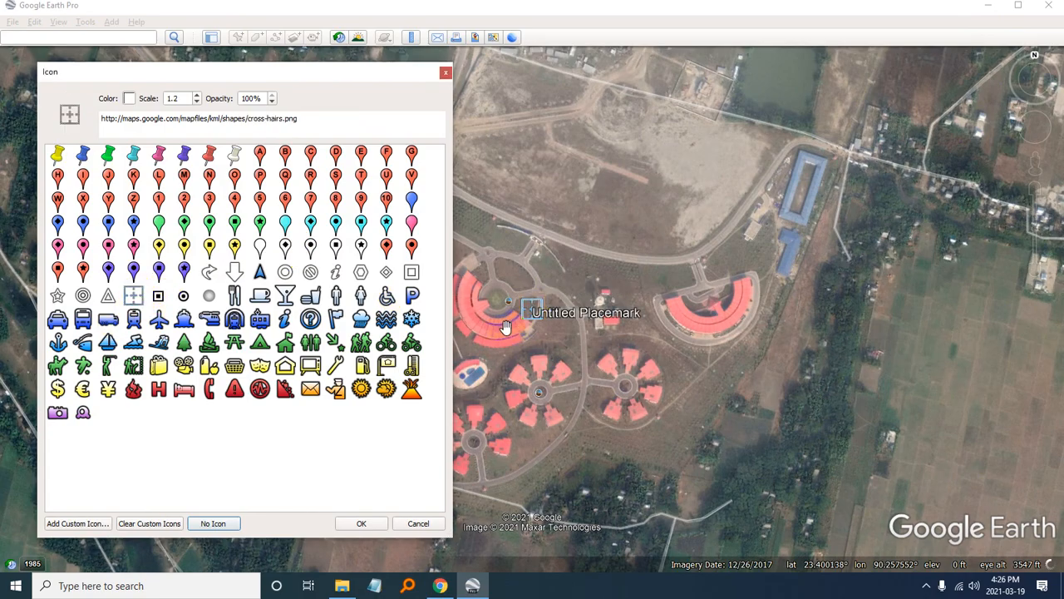
pyautogui.click(130, 99)
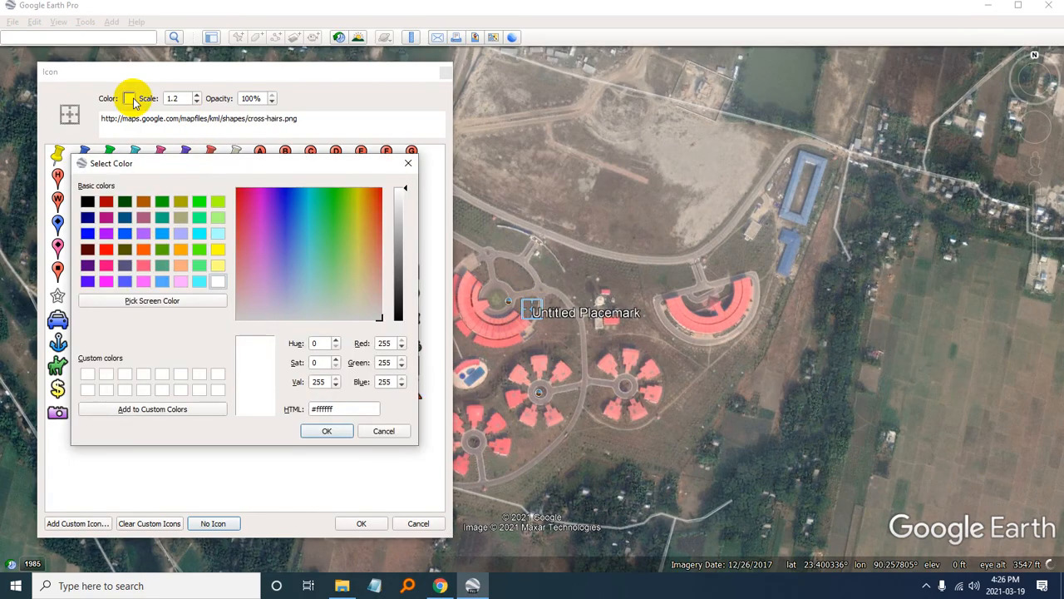
pyautogui.click(107, 202)
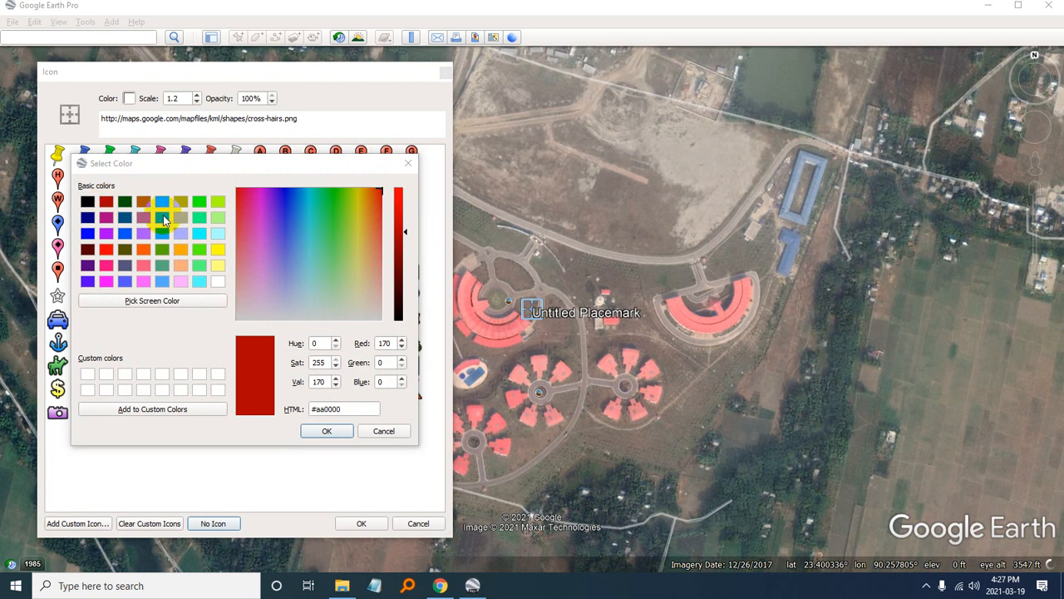
pyautogui.click(318, 431)
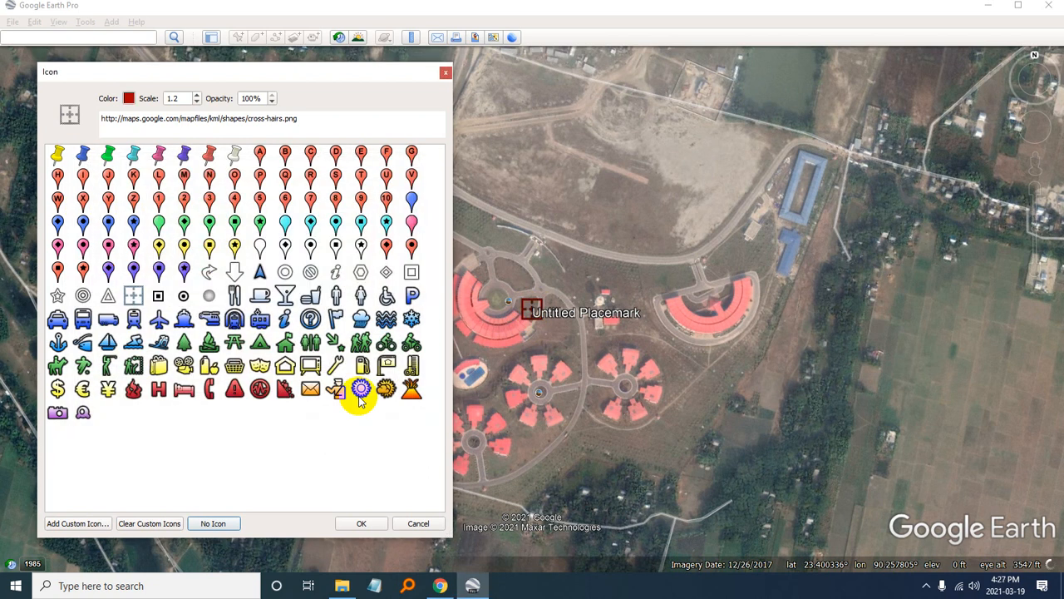
pyautogui.click(350, 530)
# - Move the new placemark to the northwest of the complex, at about 23.402862°, 90.254716°
pyautogui.moveTo(238, 111); pyautogui.dragTo(261, 385)
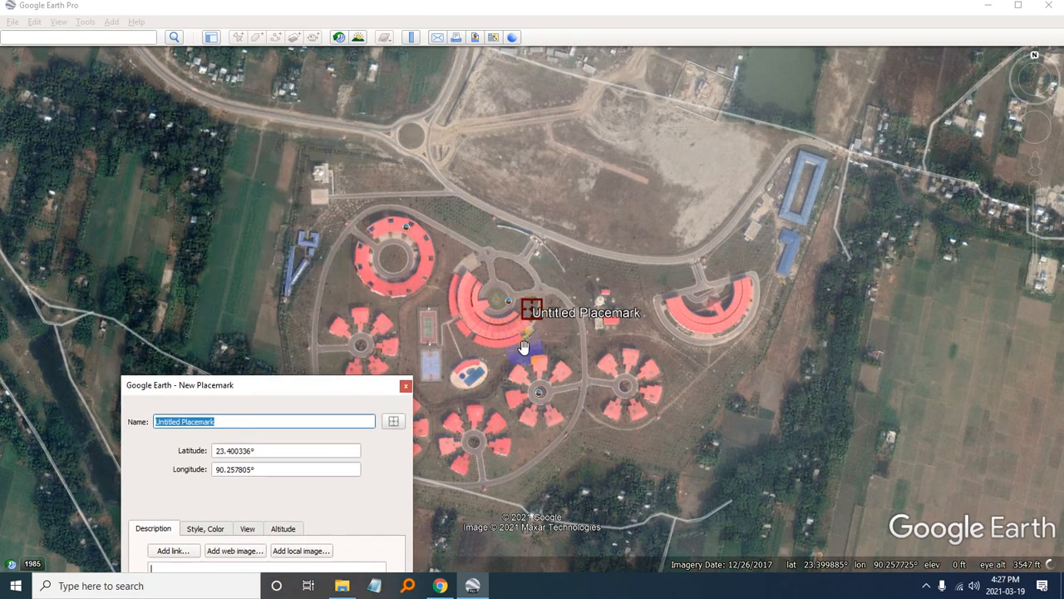
pyautogui.moveTo(524, 347); pyautogui.dragTo(260, 76)
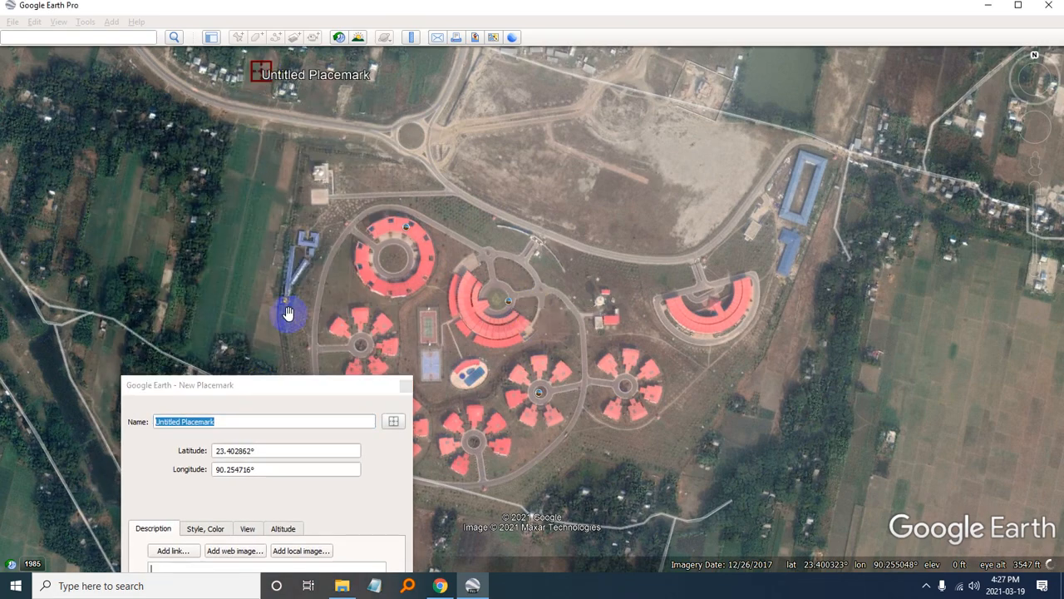
pyautogui.click(237, 383)
# - Name the northwest placemark GCP-1 and save it
pyautogui.moveTo(257, 425); pyautogui.dragTo(136, 420)
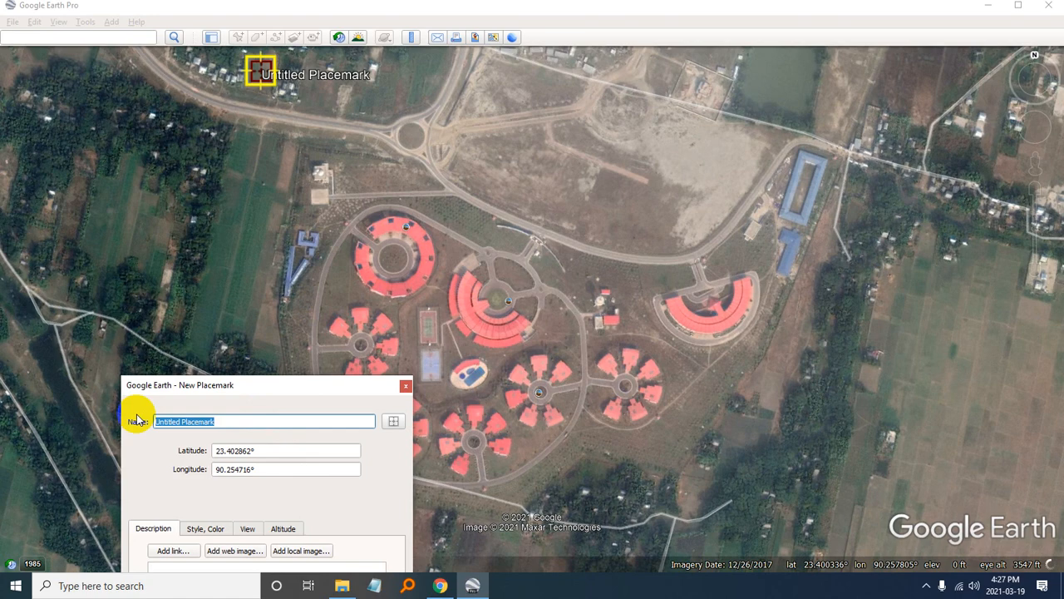
pyautogui.write('GCp-1')
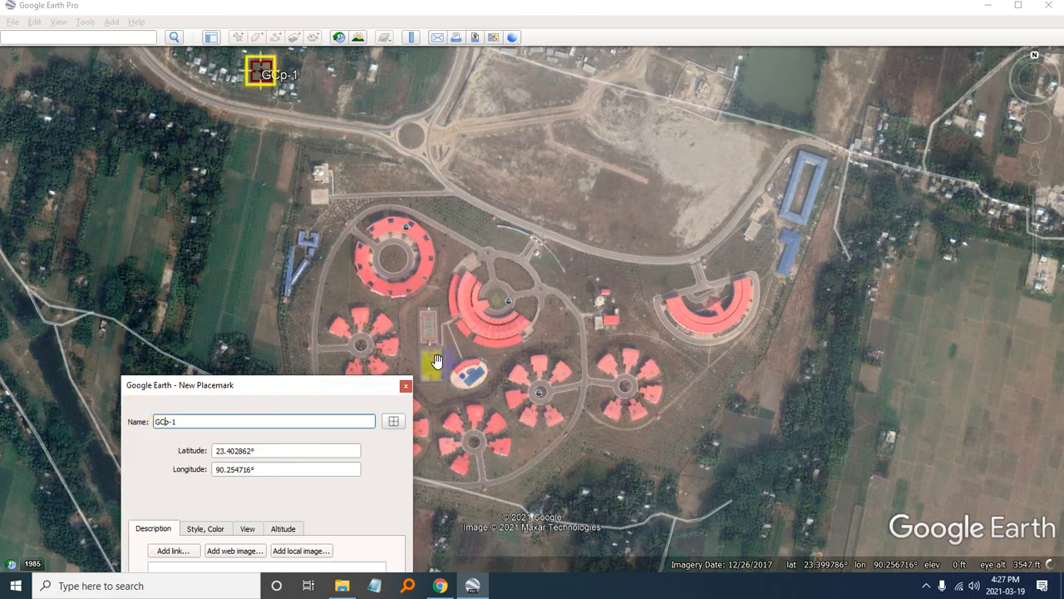
pyautogui.write('P')
pyautogui.press('BackSpace')
pyautogui.write('CP')
pyautogui.moveTo(150, 422); pyautogui.dragTo(209, 422)
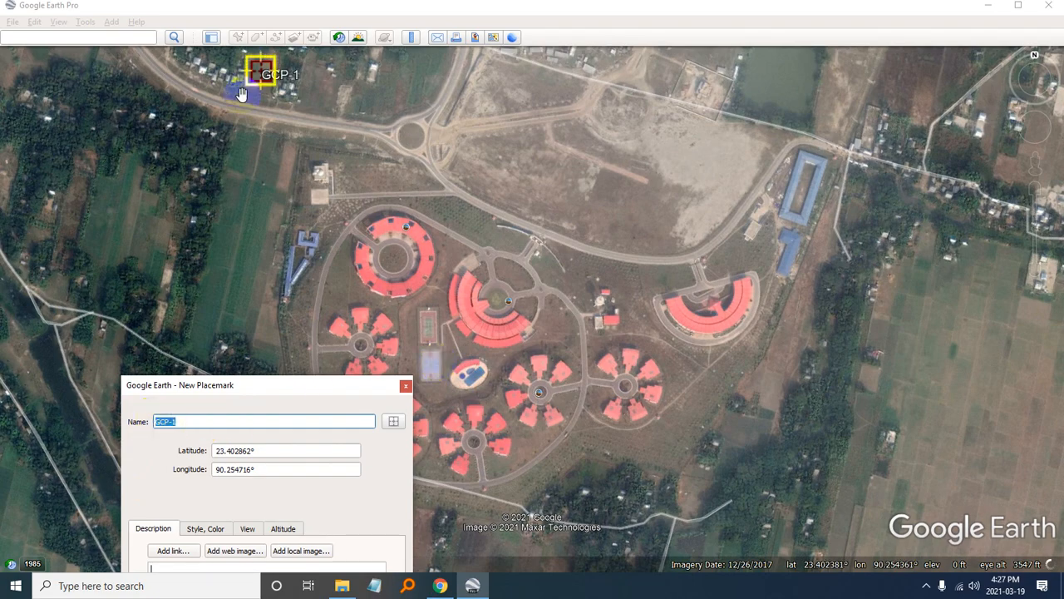
pyautogui.moveTo(282, 386); pyautogui.dragTo(347, 127)
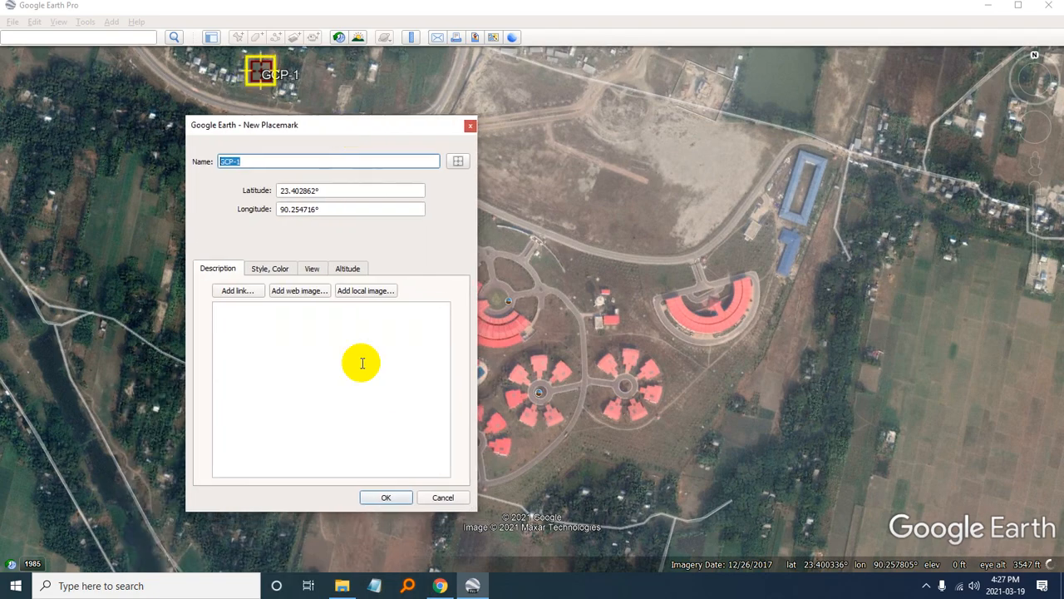
pyautogui.click(386, 498)
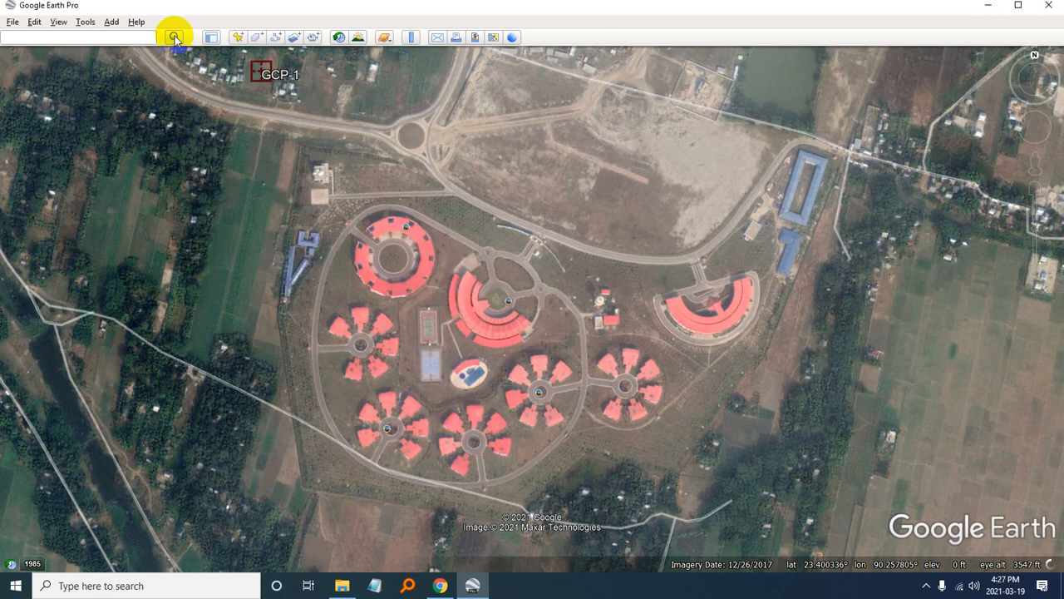
# - Start a second cross-hair placemark northeast of the complex, at about 23.402815°, 90.261949°, and name it GCP-2
pyautogui.click(238, 36)
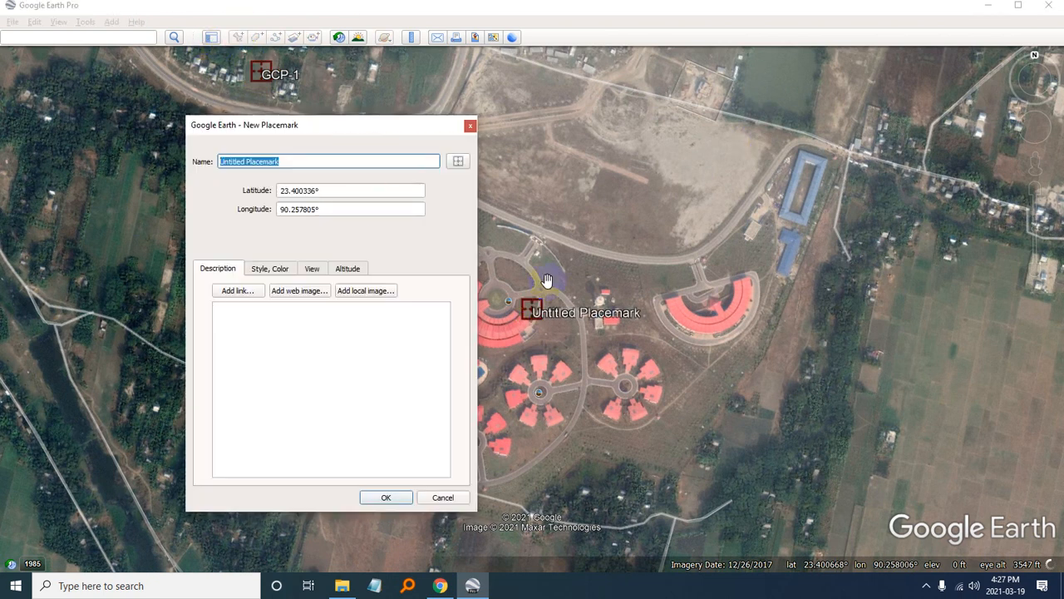
pyautogui.moveTo(532, 309); pyautogui.dragTo(893, 77)
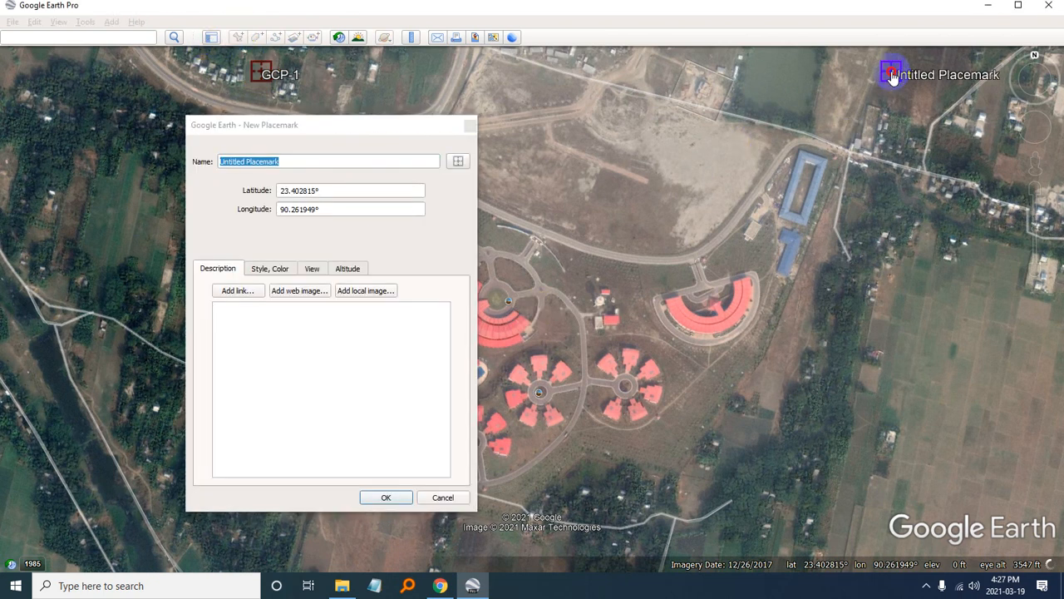
pyautogui.tripleClick(296, 160)
pyautogui.write('GCP-1')
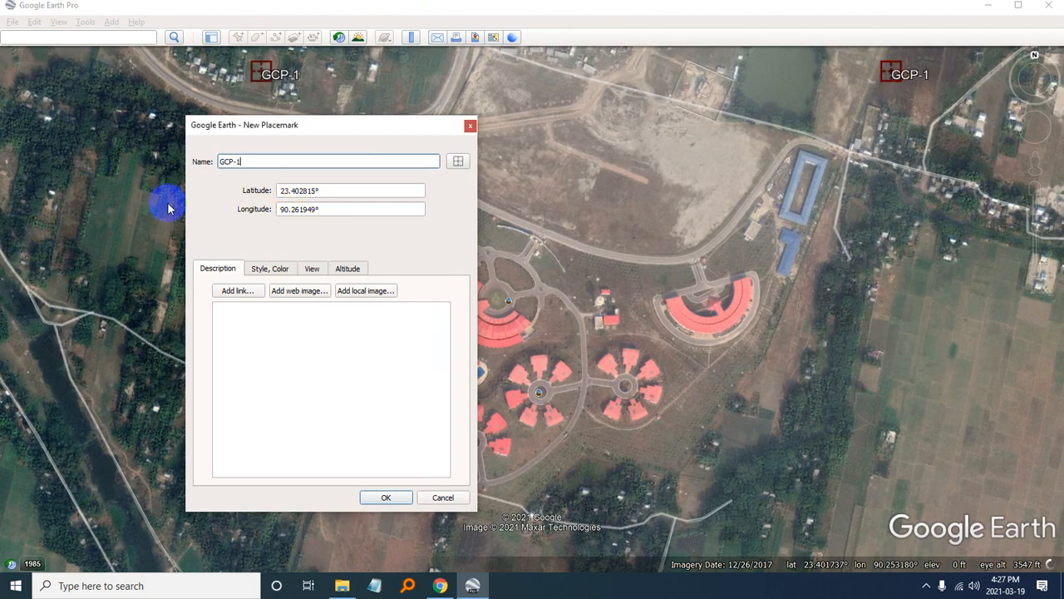
pyautogui.press('BackSpace')
pyautogui.write('2')
pyautogui.click(307, 358)
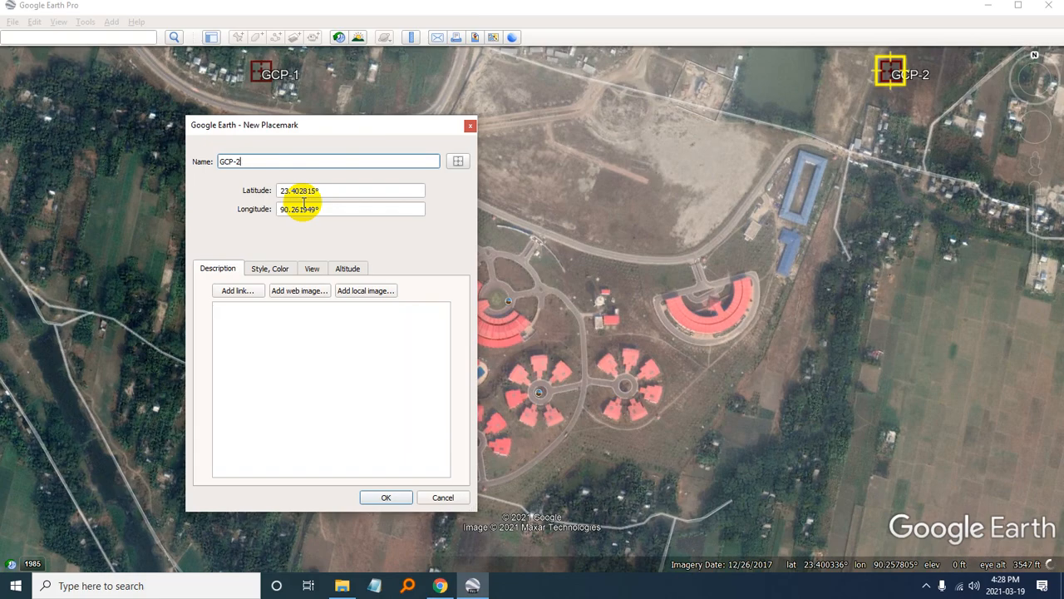
# - Switch to File Explorer and create a subfolder named Others in the PadmaRestHouse folder
pyautogui.click(342, 586)
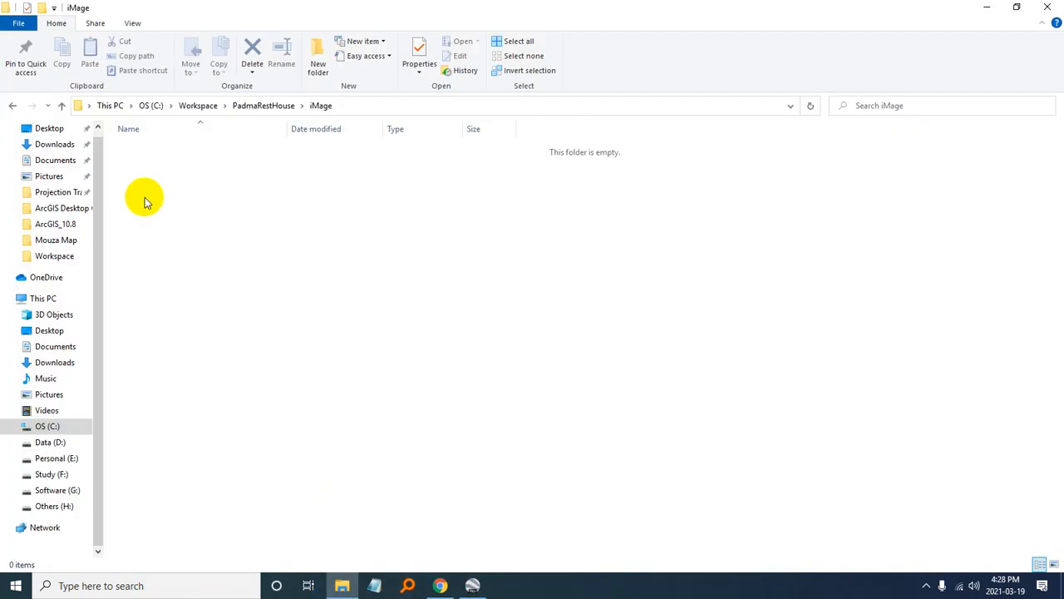
pyautogui.click(264, 106)
pyautogui.click(296, 331)
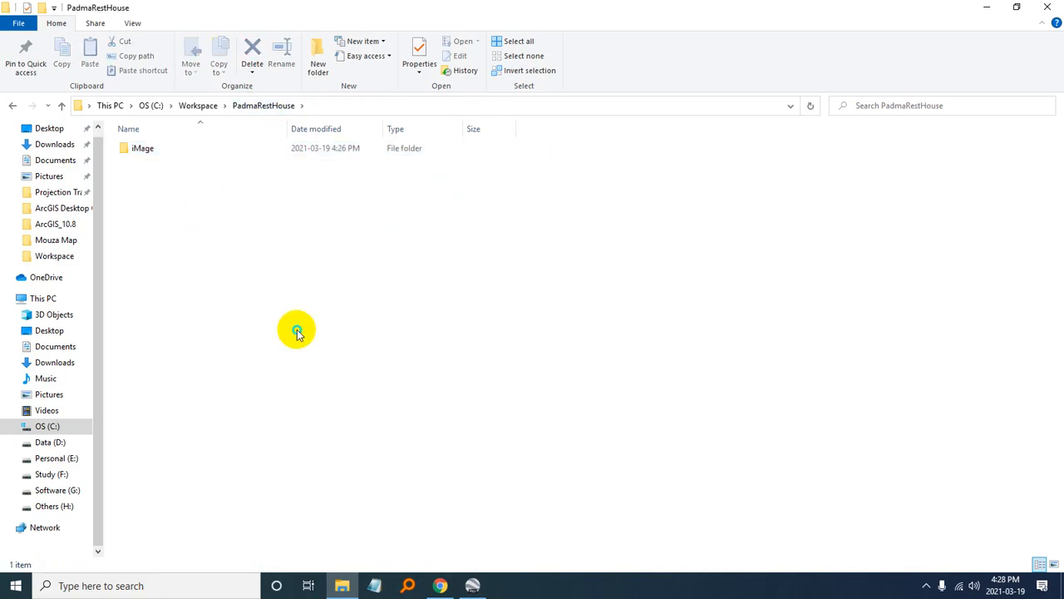
pyautogui.rightClick(297, 331)
pyautogui.moveTo(333, 505)
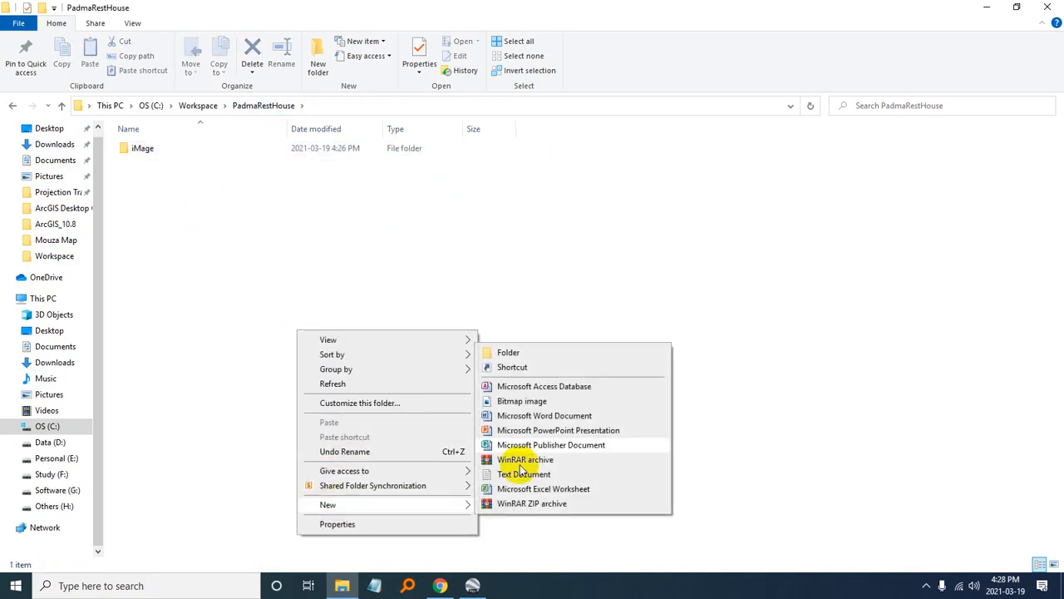
pyautogui.click(509, 353)
pyautogui.write('0')
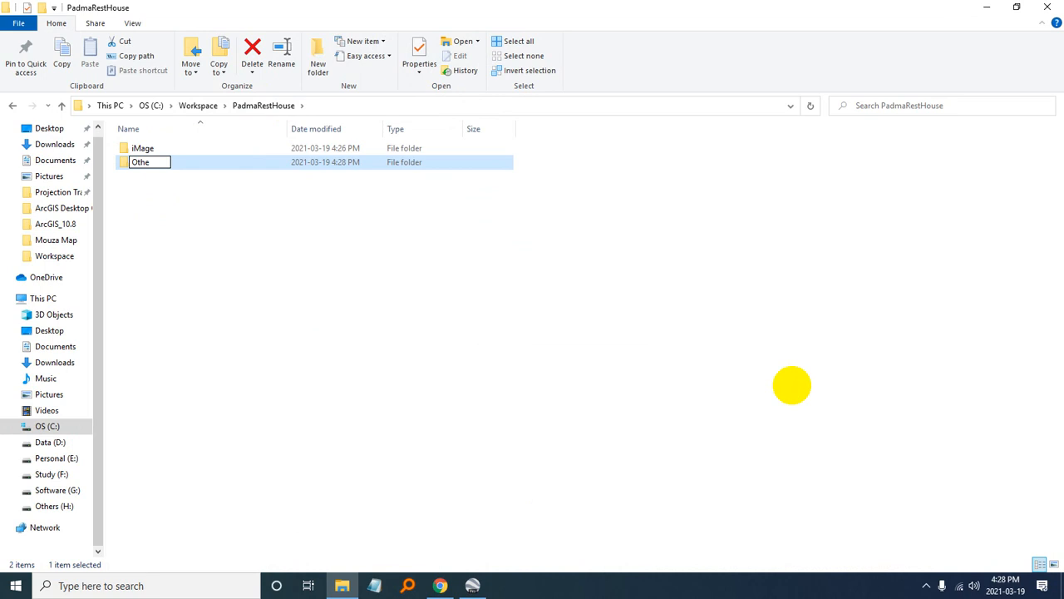
pyautogui.press('Return')
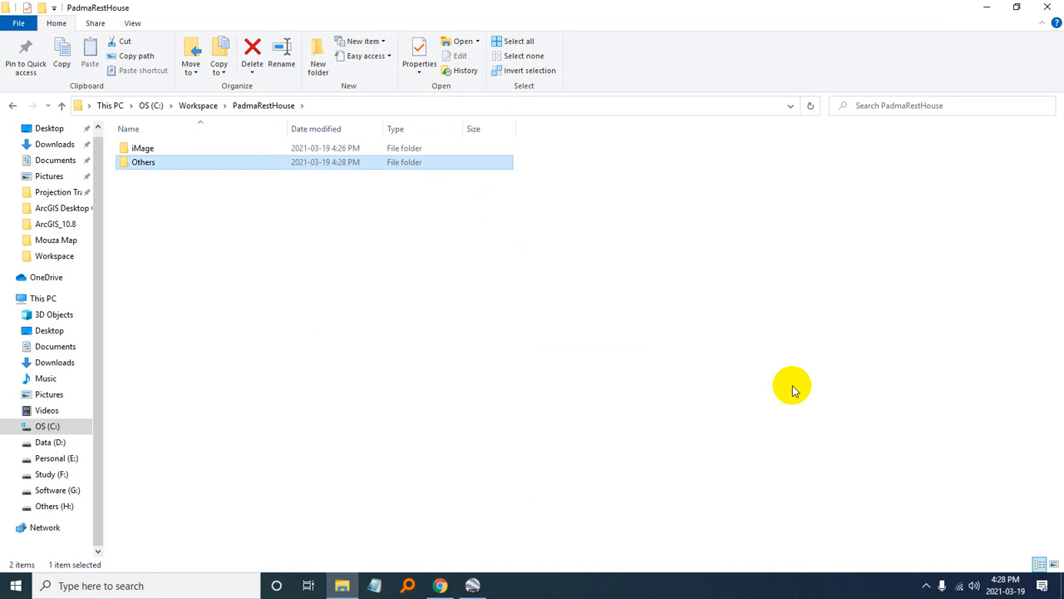
pyautogui.click(158, 174)
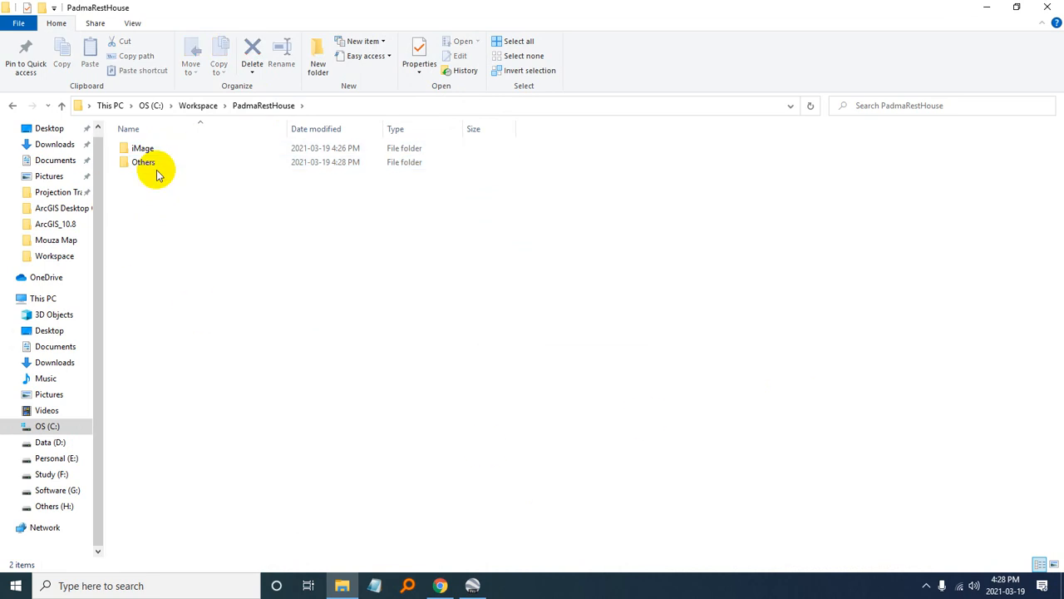
# - Create a text document named GCP.txt inside the Others folder
pyautogui.doubleClick(141, 164)
pyautogui.rightClick(216, 315)
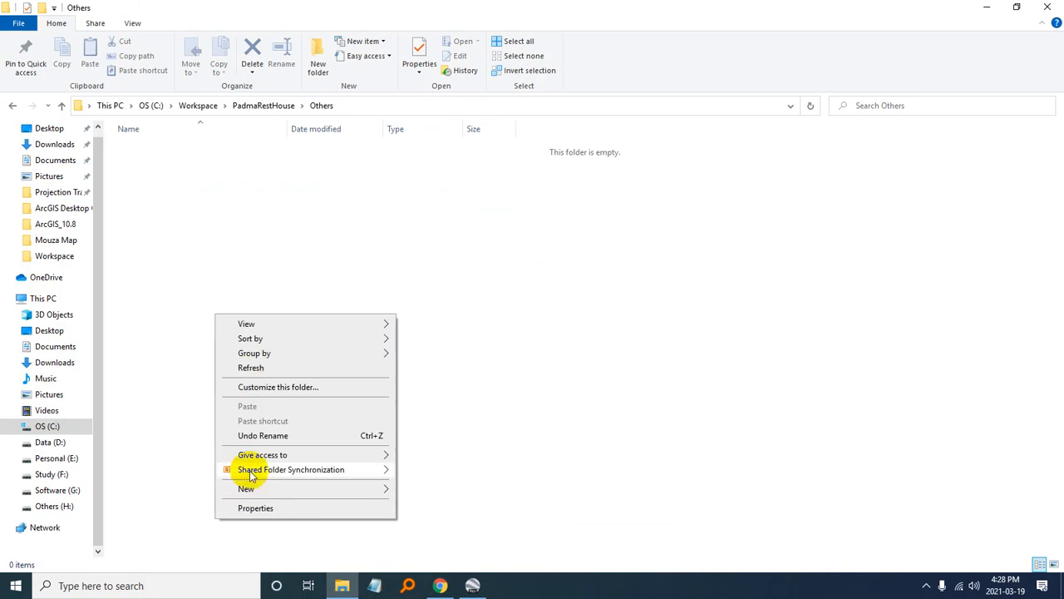
pyautogui.moveTo(249, 489)
pyautogui.click(425, 461)
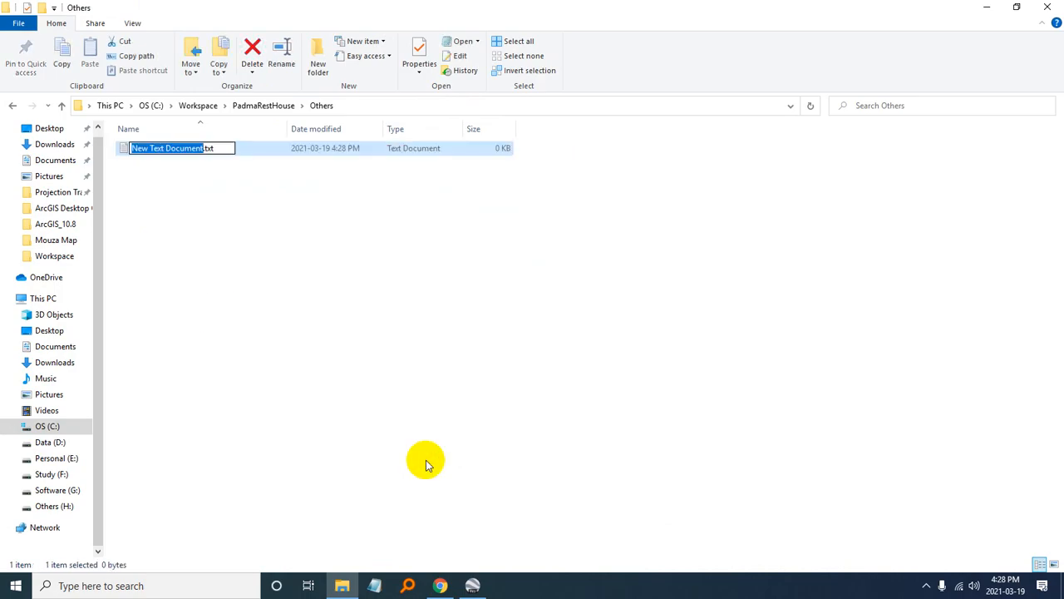
pyautogui.write('GCP')
pyautogui.press('Return')
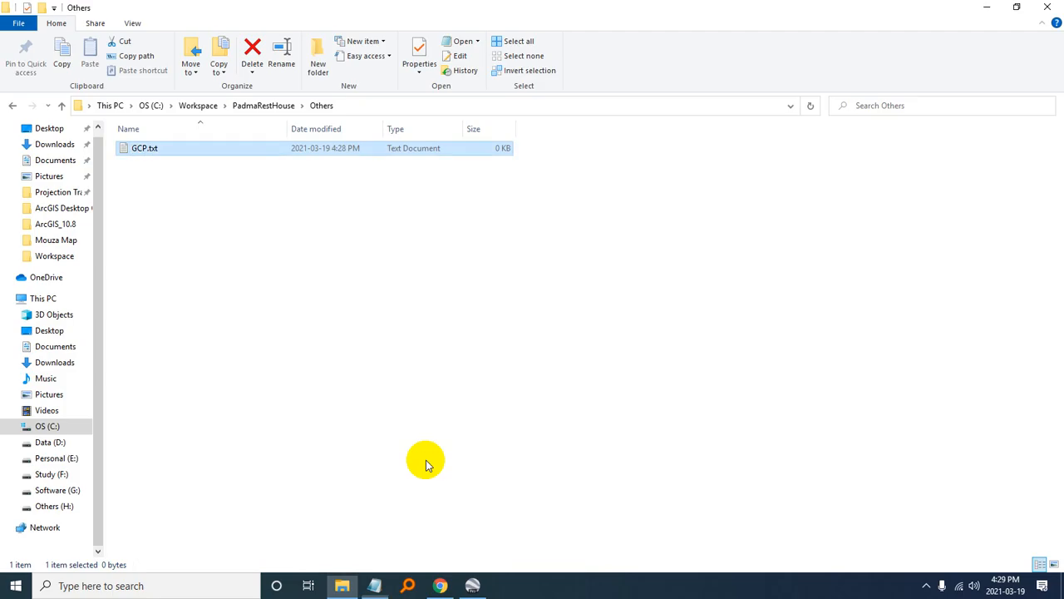
# - Open GCP.txt in Notepad, enter the heading "GCP-1:", and bring up Google Earth Pro behind the Notepad window
pyautogui.press('Return')
pyautogui.write('GCP-1:')
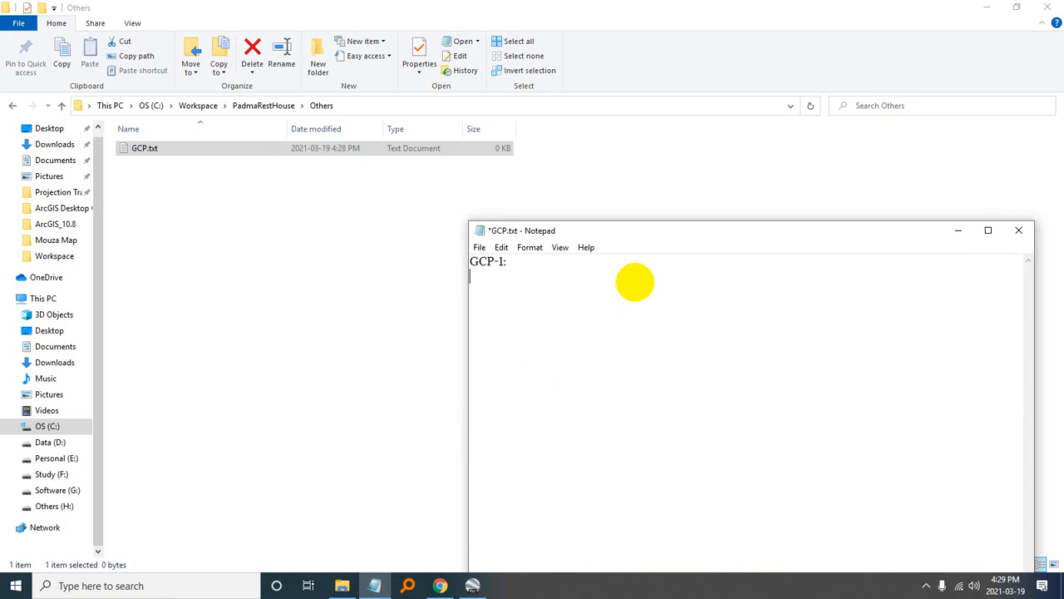
pyautogui.hotkey('alt', 'Tab')
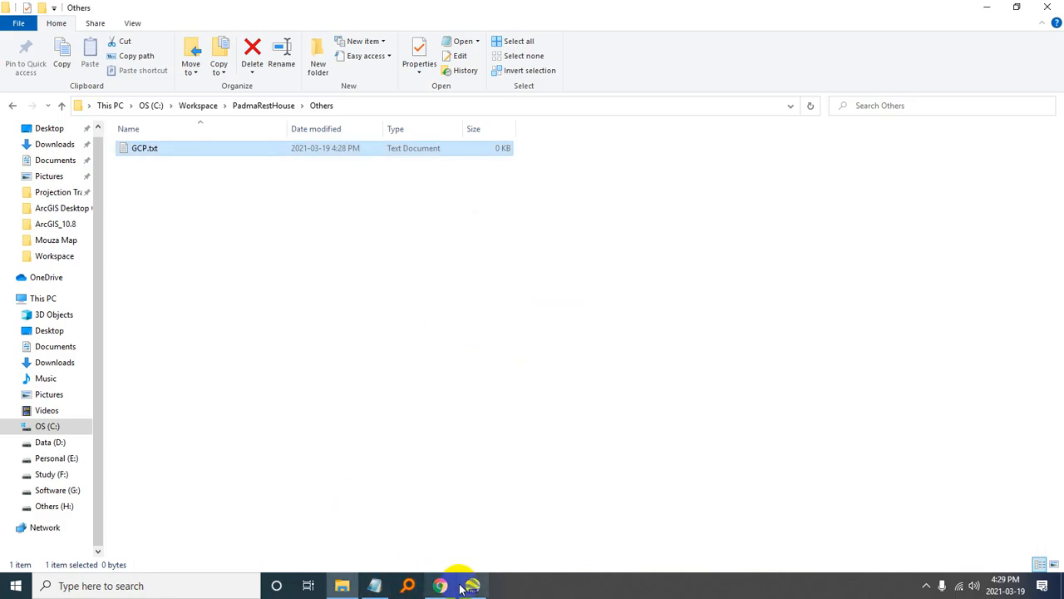
pyautogui.click(470, 586)
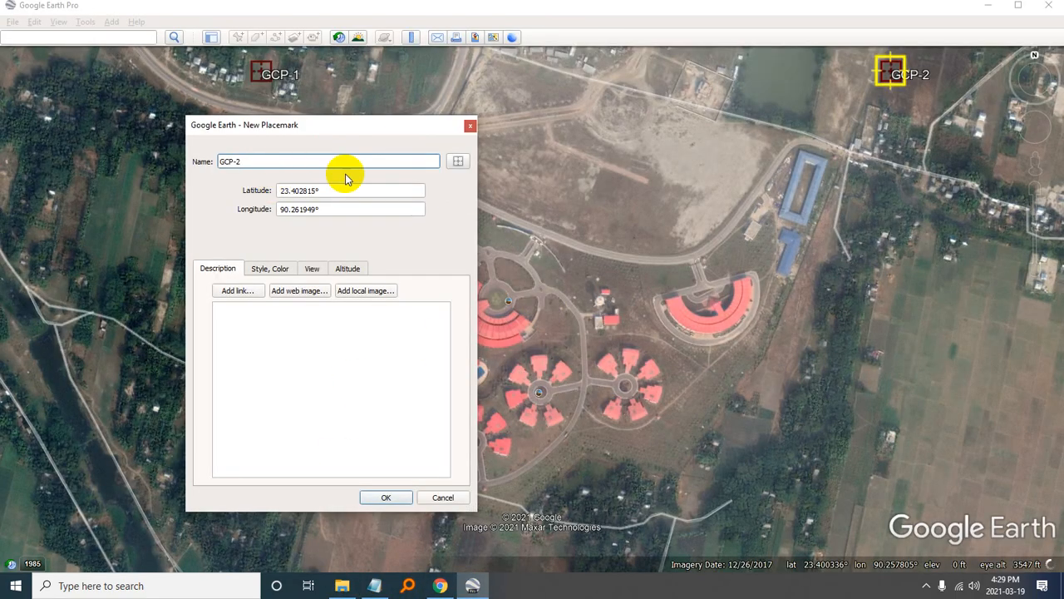
pyautogui.hotkey('alt', 'Tab')
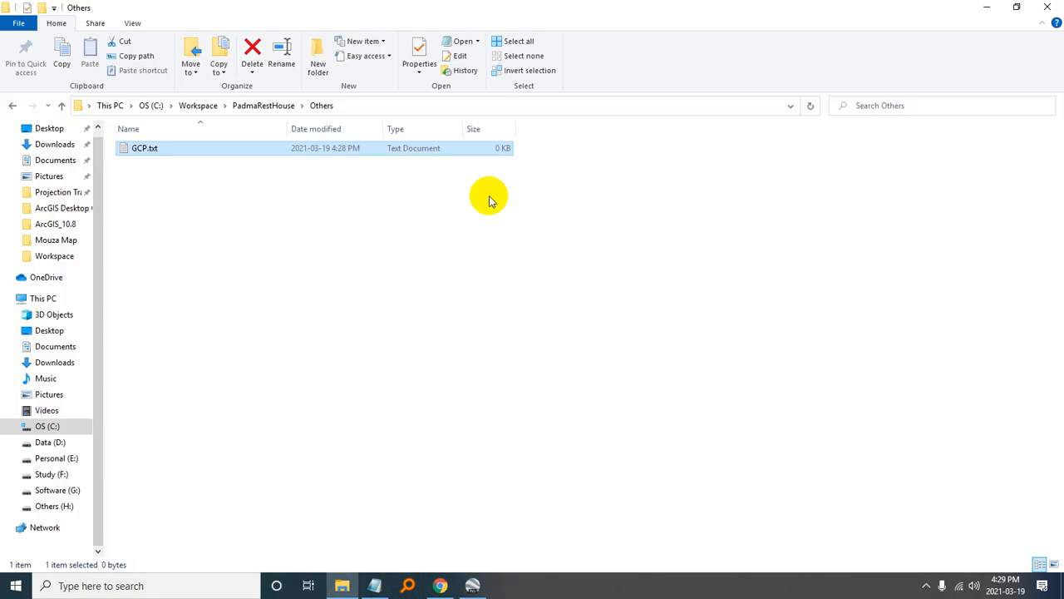
pyautogui.click(461, 587)
pyautogui.hotkey('alt', 'Tab')
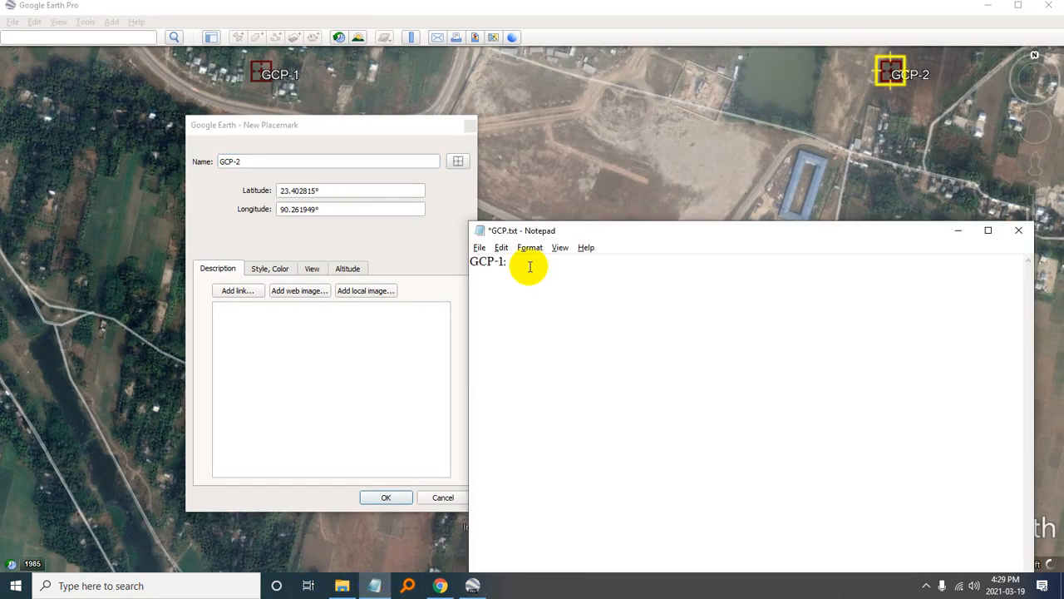
# - Add a "GCP-2:" heading below "GCP-1:" in GCP.txt, leaving blank lines between the two
pyautogui.press('Return')
pyautogui.press('Return')
pyautogui.press('Return')
pyautogui.write('GCP-1')
pyautogui.press('BackSpace')
pyautogui.write('2:')
pyautogui.press('Return')
# - Copy the GCP-2 placemark's latitude 23.402815° and longitude 90.261949° onto separate lines under the "GCP-2:" heading in GCP.txt
pyautogui.tripleClick(335, 191)
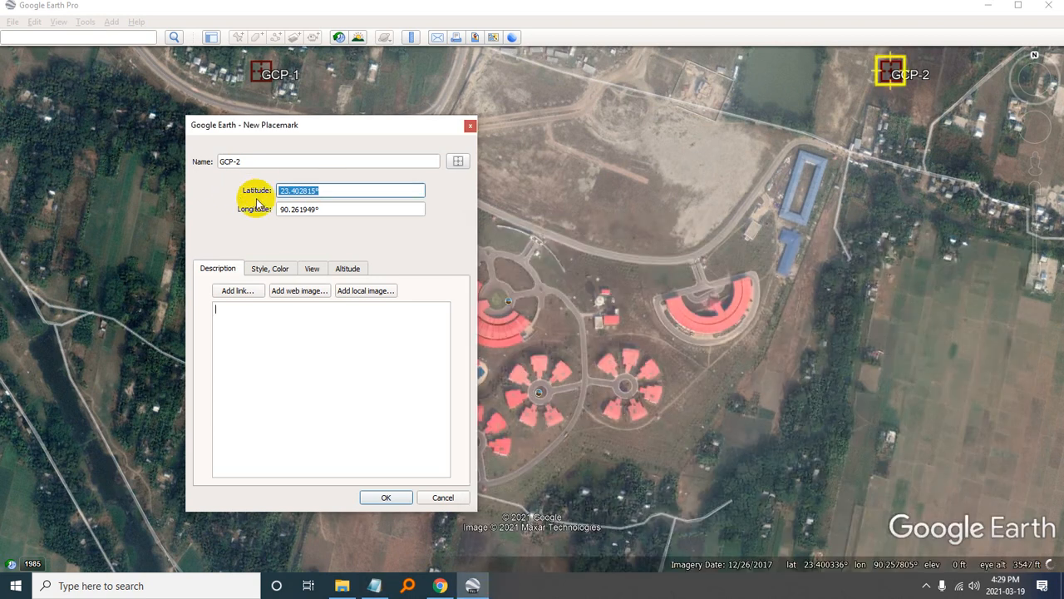
pyautogui.hotkey('ctrl', 'c')
pyautogui.hotkey('alt', 'Tab')
pyautogui.hotkey('ctrl', 'v')
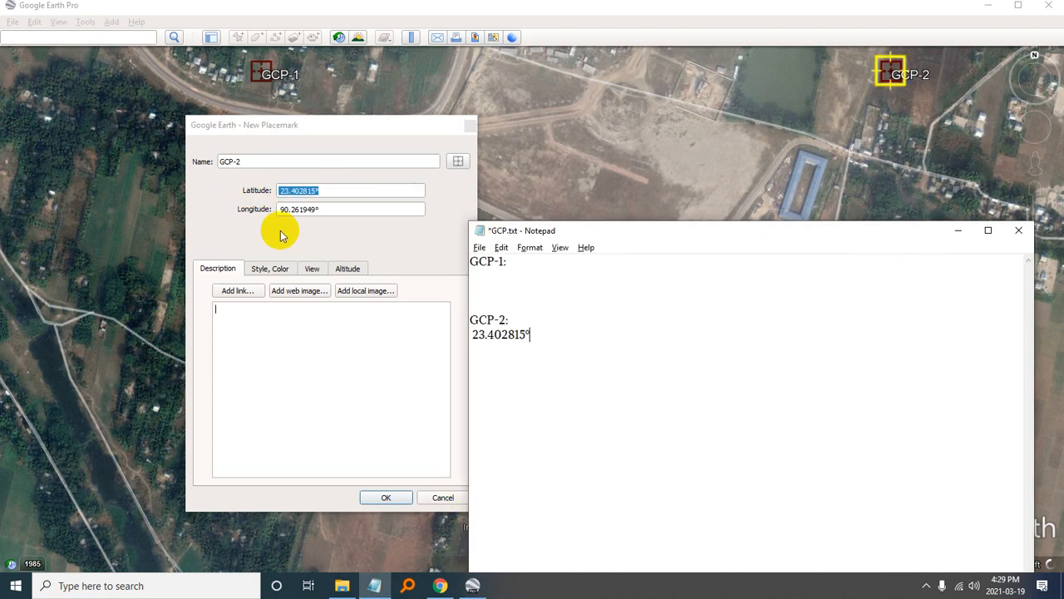
pyautogui.moveTo(339, 208); pyautogui.dragTo(160, 208)
pyautogui.hotkey('ctrl', 'c')
pyautogui.hotkey('alt', 'Tab')
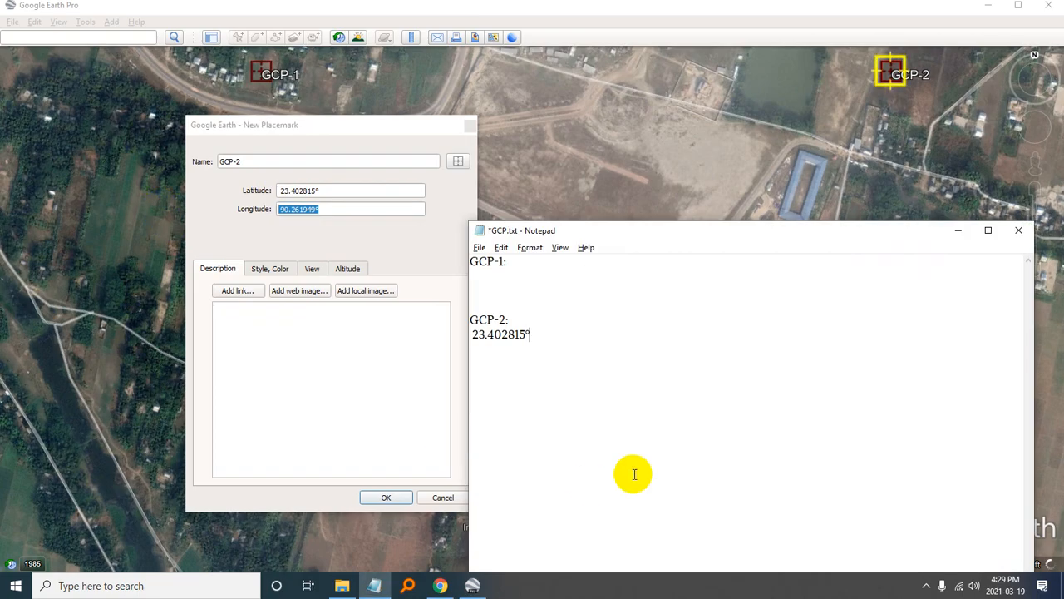
pyautogui.press('Return')
pyautogui.hotkey('ctrl', 'v')
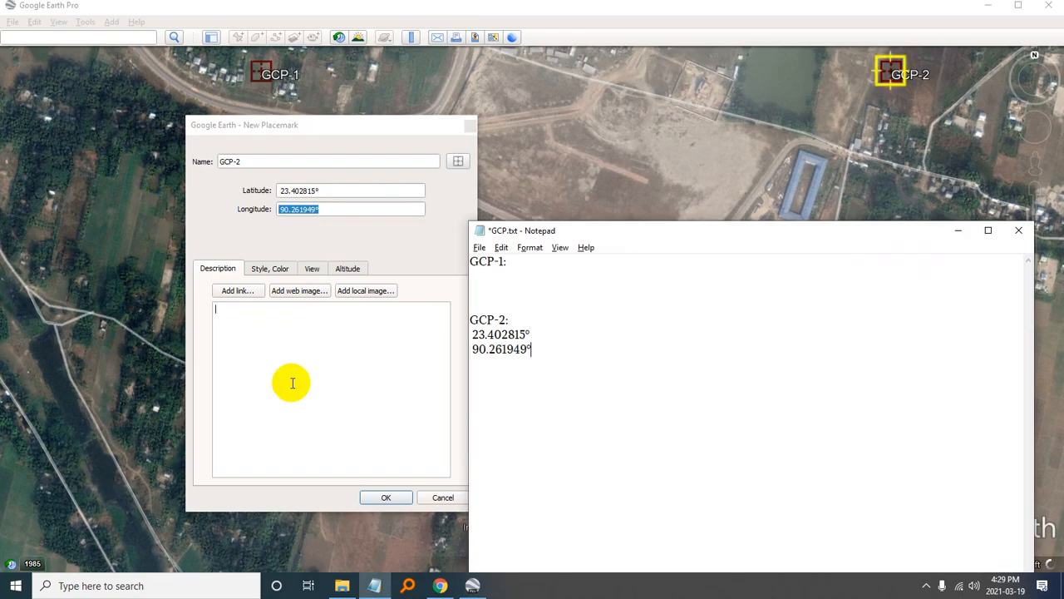
# - Accept the GCP-2 placemark and open the properties of the GCP-1 placemark in Google Earth Pro
pyautogui.click(390, 497)
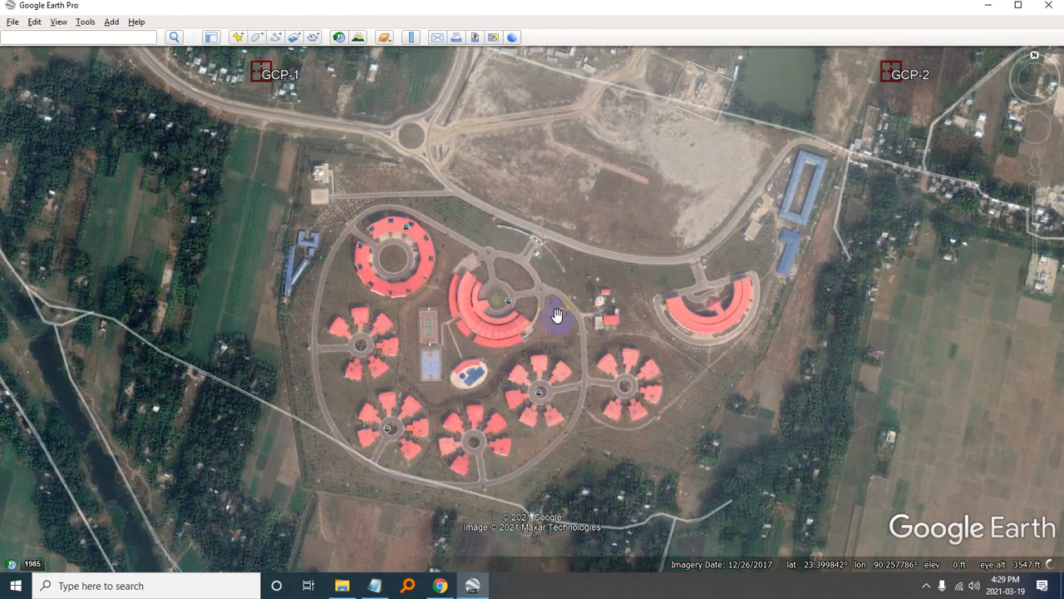
pyautogui.click(374, 586)
pyautogui.click(499, 355)
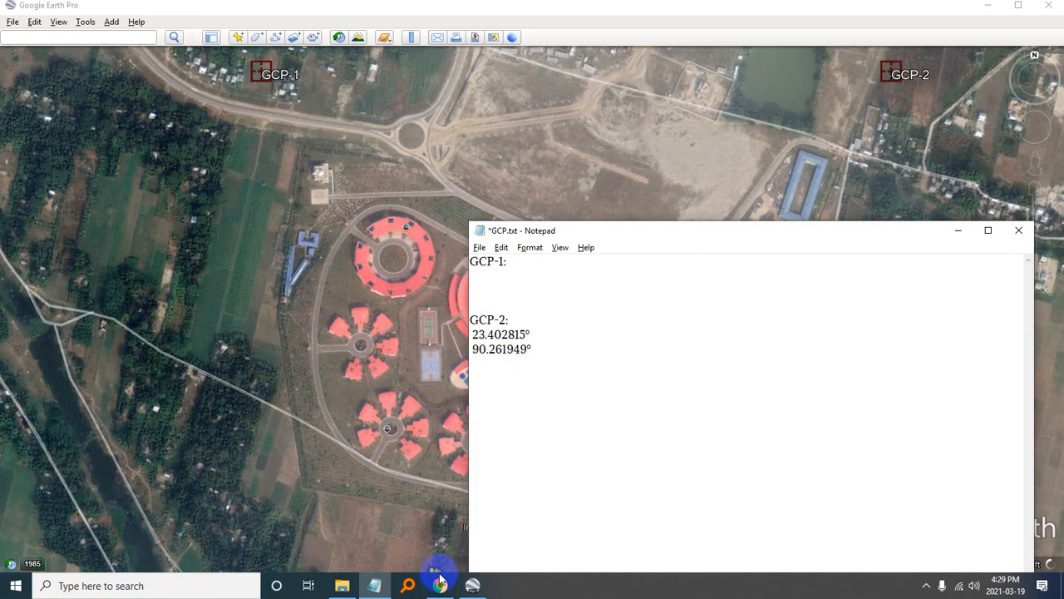
pyautogui.moveTo(439, 582)
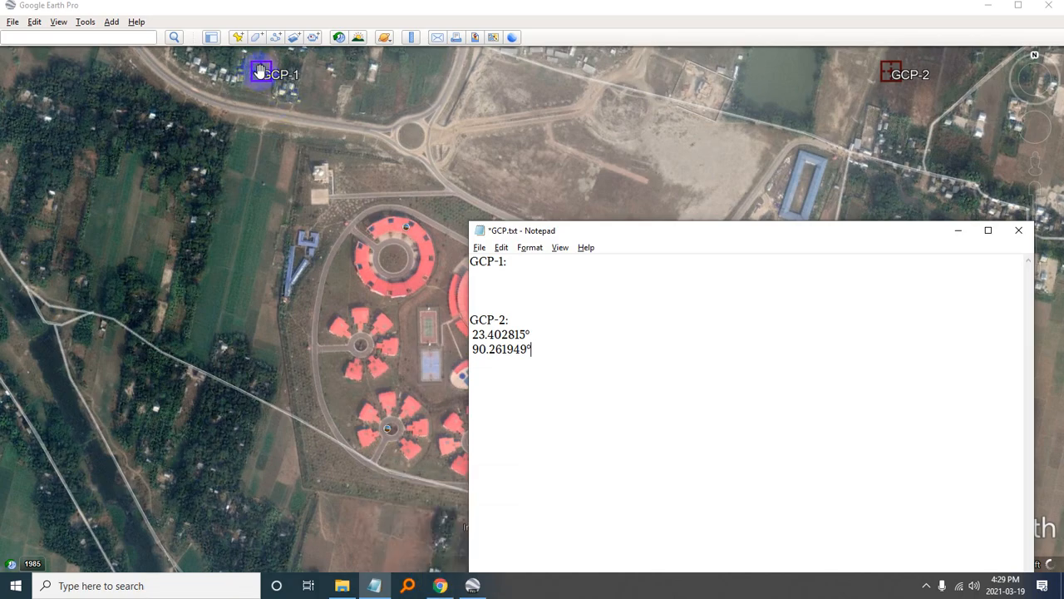
pyautogui.click(333, 8)
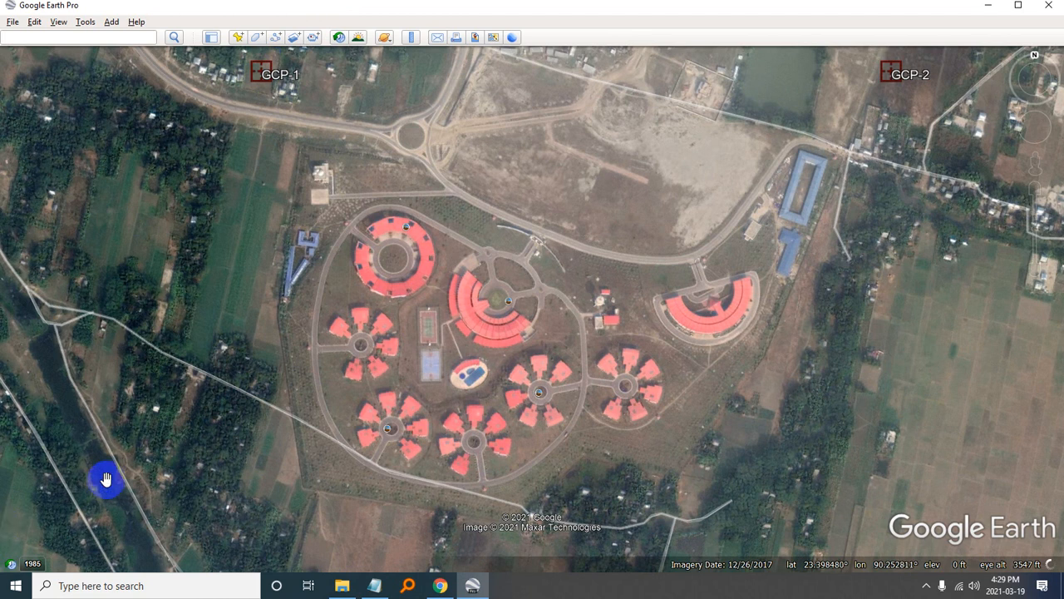
pyautogui.rightClick(260, 69)
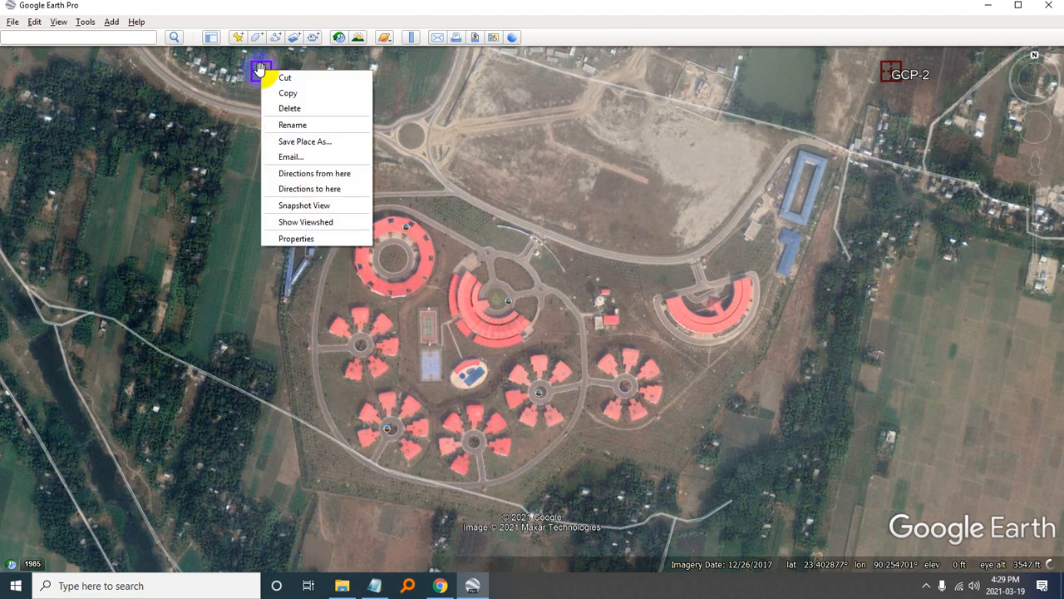
pyautogui.click(290, 240)
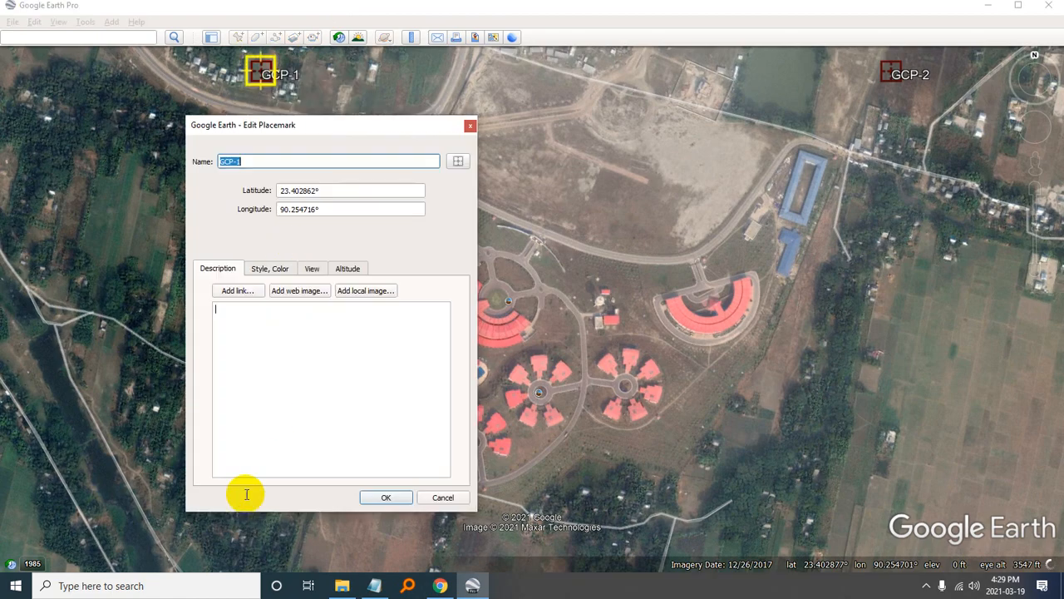
# - Copy the GCP-1 placemark's latitude 23.402862° and longitude 90.254716° onto separate lines under "GCP-1:" in GCP.txt, and close the placemark's properties
pyautogui.doubleClick(319, 194)
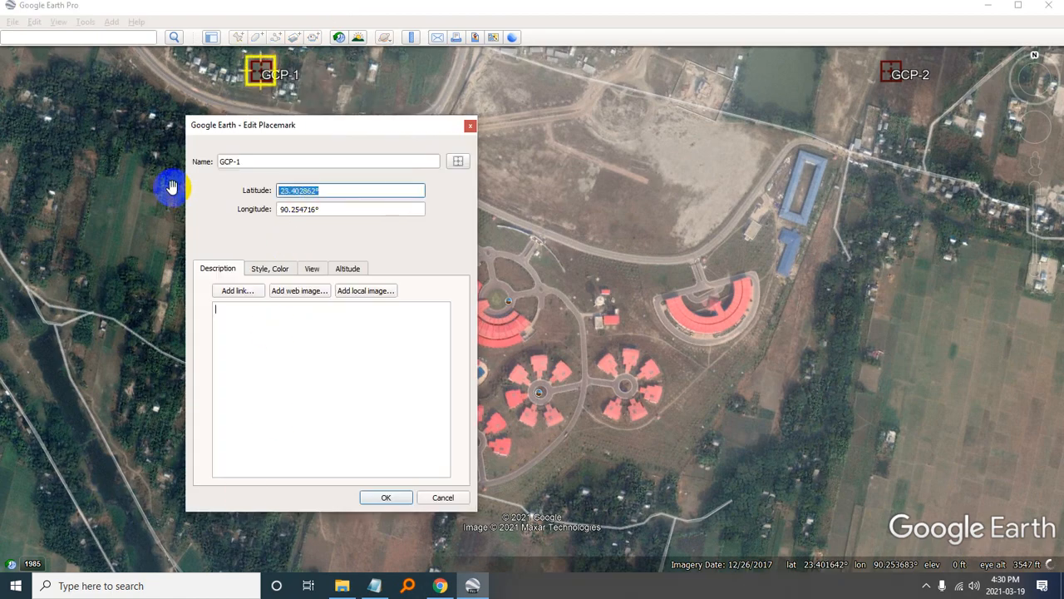
pyautogui.hotkey('alt', 'Tab')
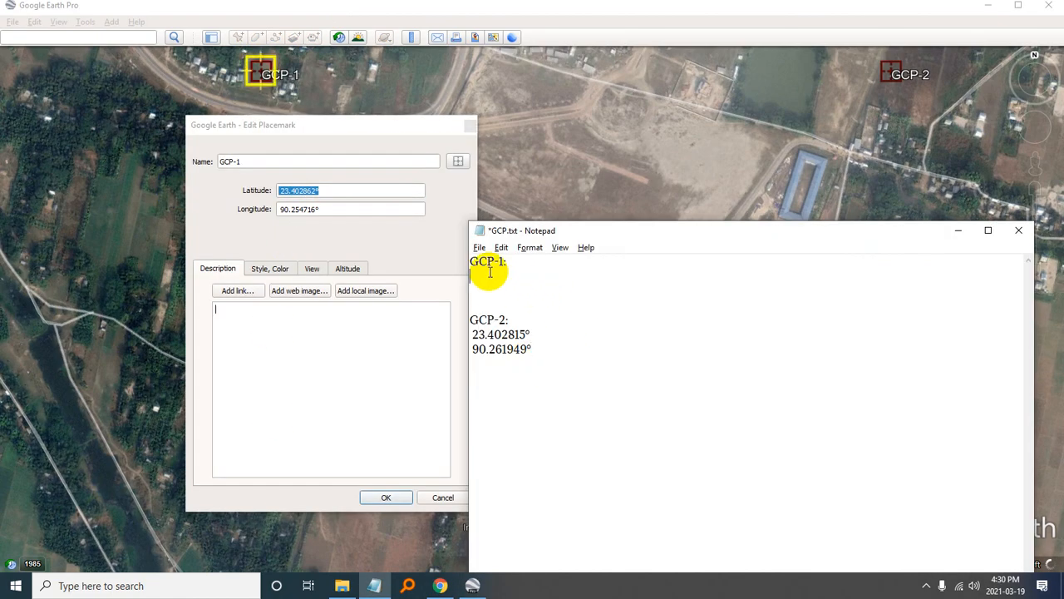
pyautogui.hotkey('ctrl', 'v')
pyautogui.doubleClick(341, 209)
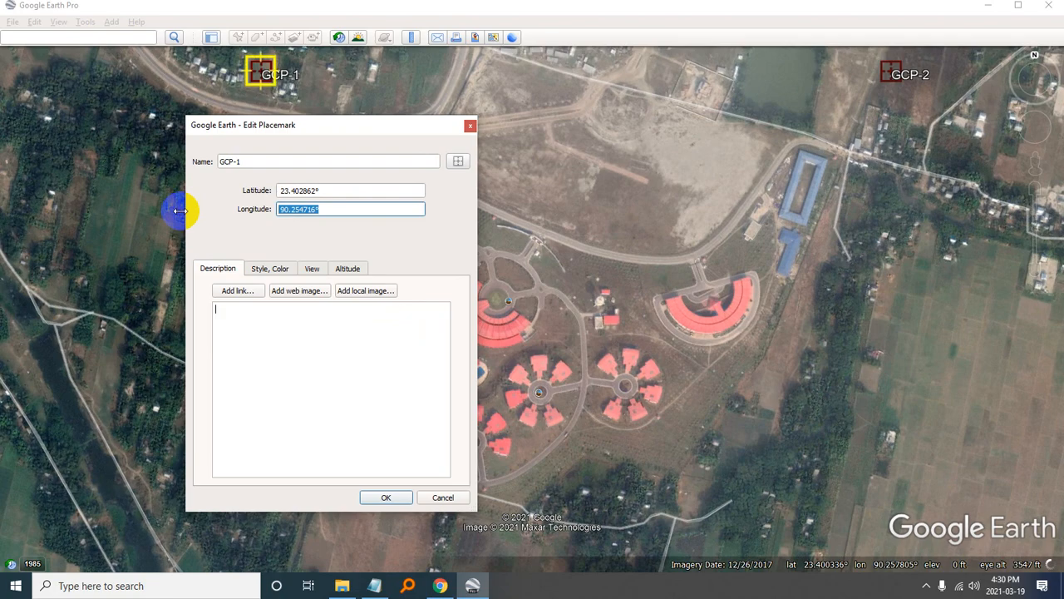
pyautogui.hotkey('alt', 'Tab')
pyautogui.press('Return')
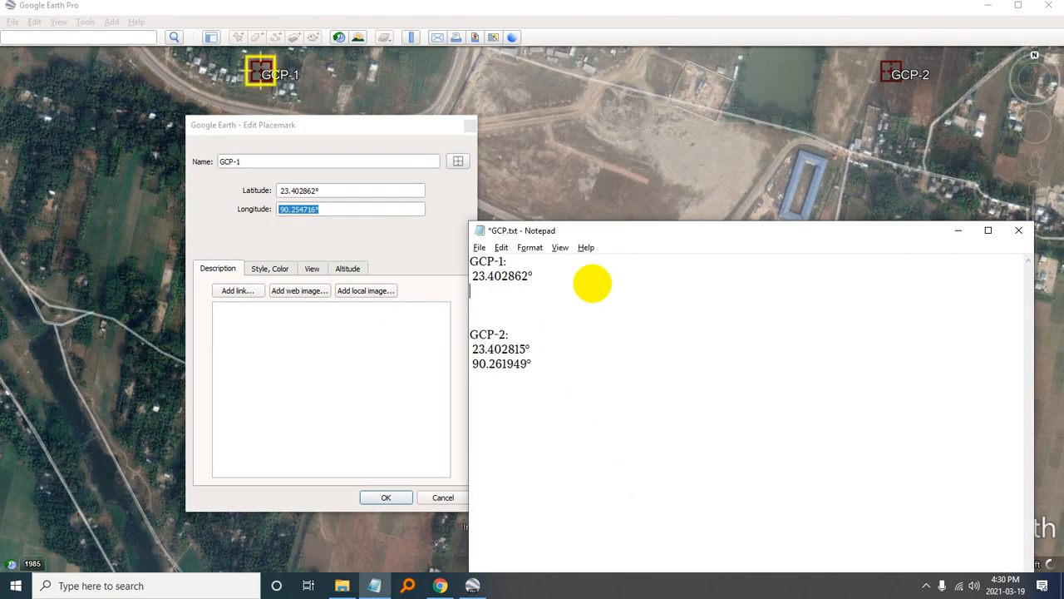
pyautogui.write('90.254716°')
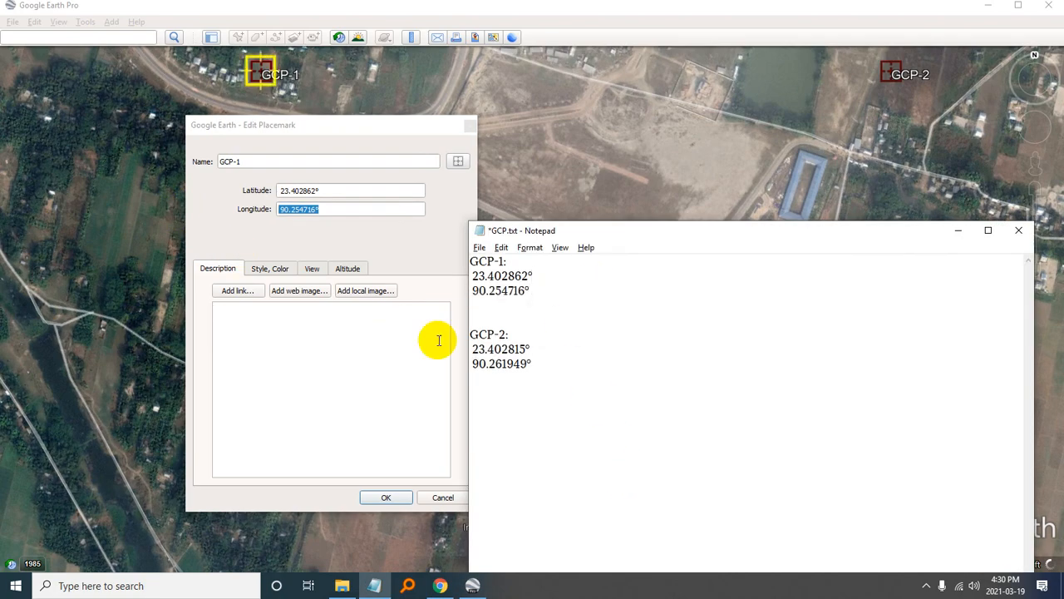
pyautogui.click(386, 498)
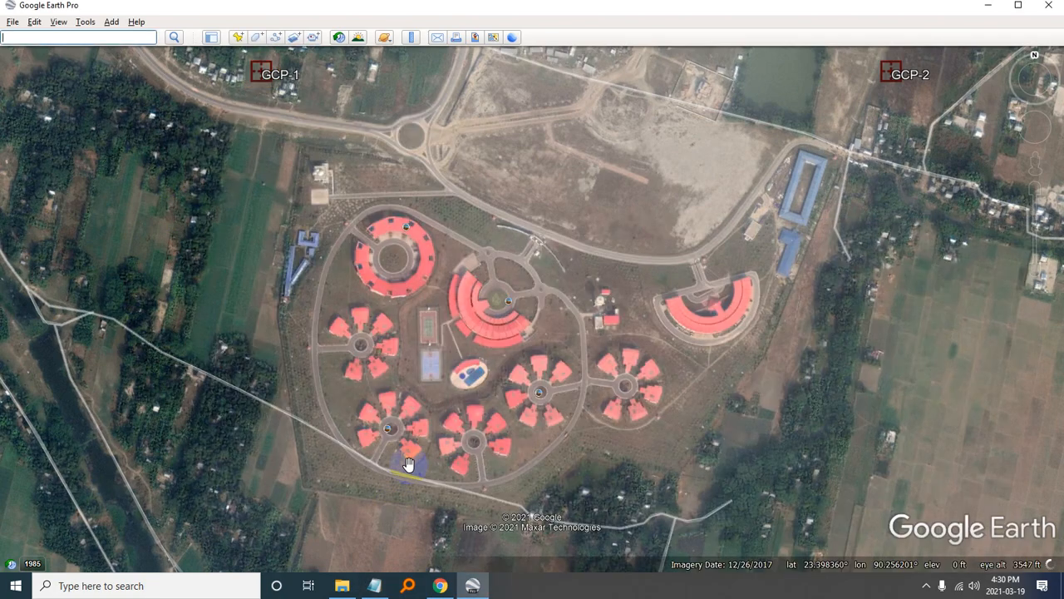
# - Add a new placemark named GCP-3 southeast of the complex, below GCP-2, at about latitude 23.397986° and longitude 90.261950°
pyautogui.click(239, 37)
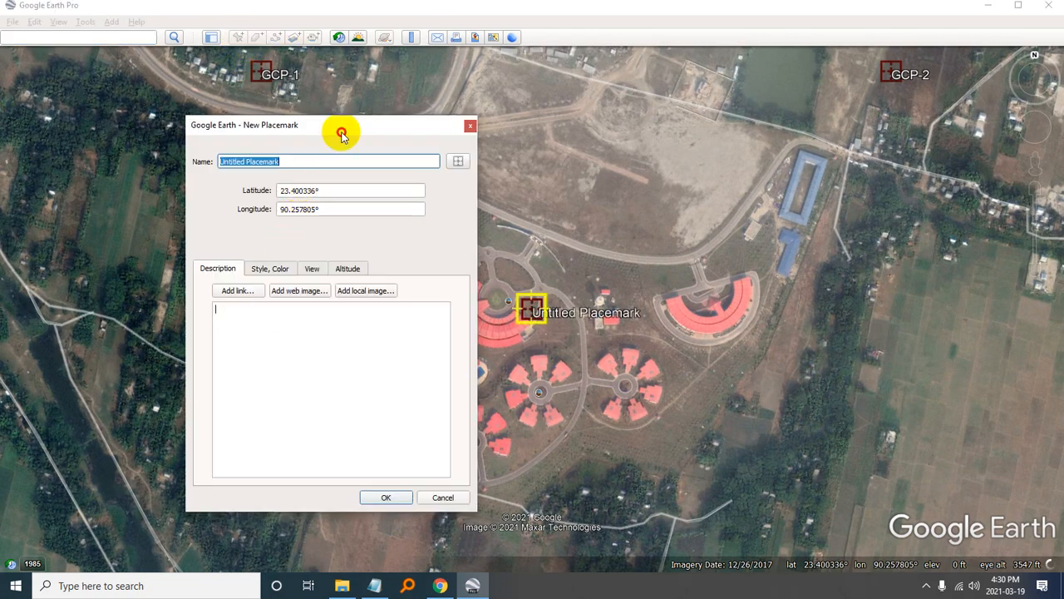
pyautogui.moveTo(532, 309); pyautogui.dragTo(897, 536)
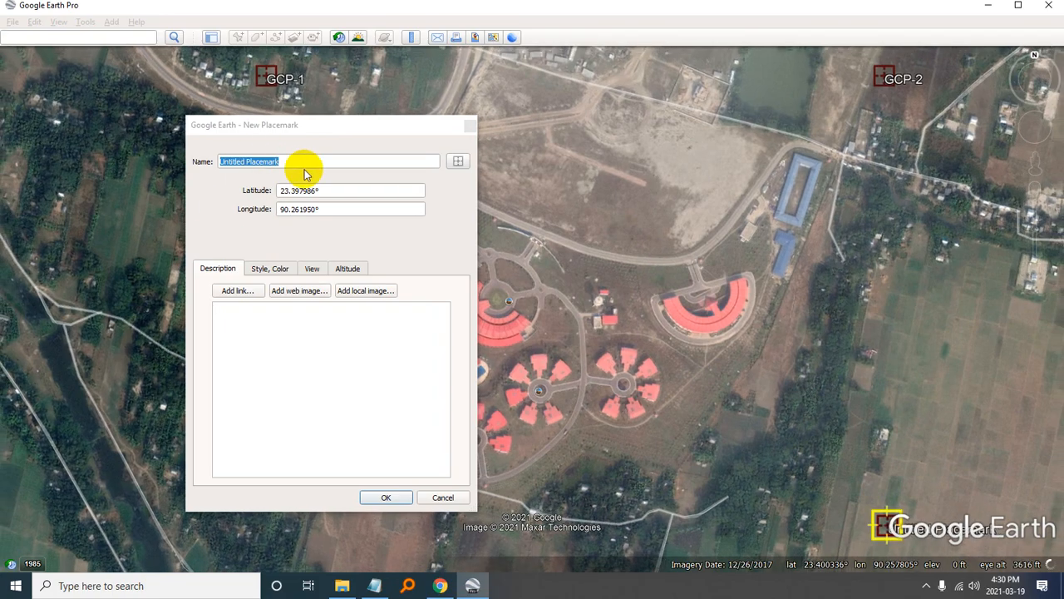
pyautogui.click(304, 170)
pyautogui.moveTo(313, 159); pyautogui.dragTo(127, 155)
pyautogui.write('GC')
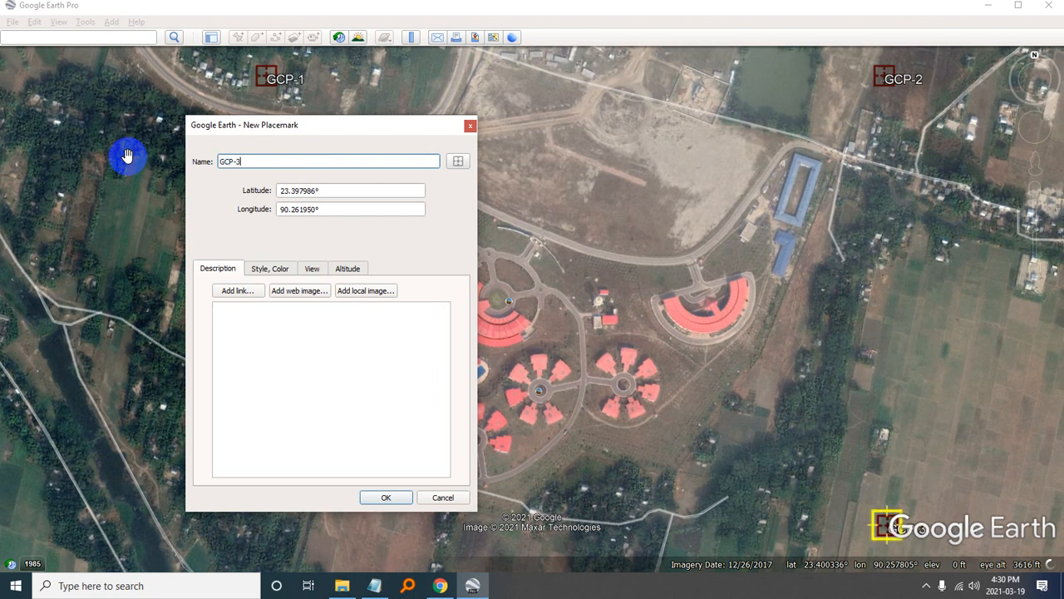
pyautogui.write('P-3')
pyautogui.click(424, 352)
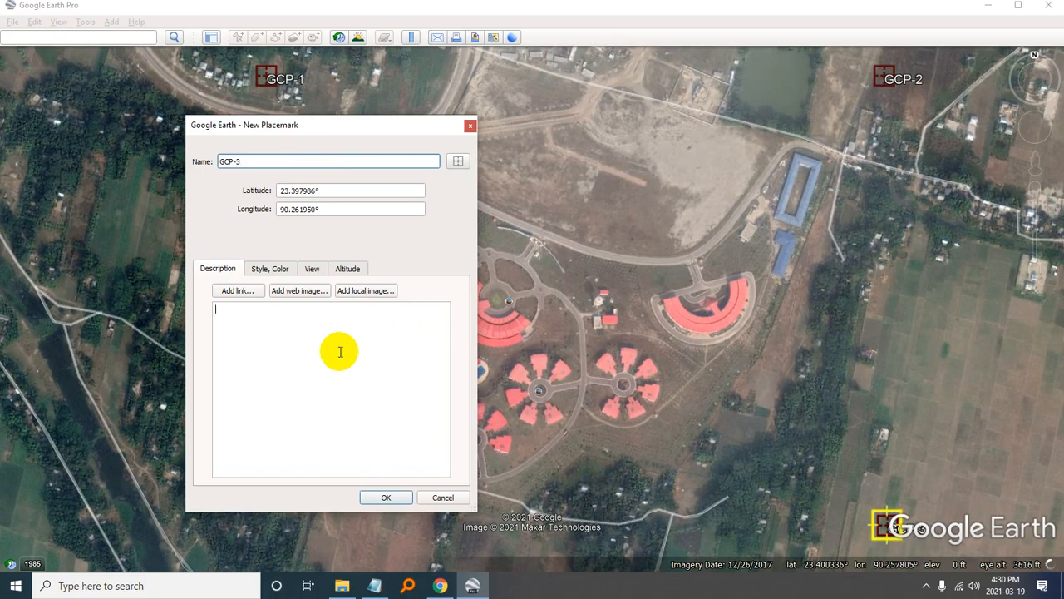
# - Copy the placemark name GCP-3 into GCP.txt as a heading below the GCP-2 coordinates, separated by blank lines
pyautogui.moveTo(264, 162); pyautogui.dragTo(188, 187)
pyautogui.hotkey('ctrl', 'c')
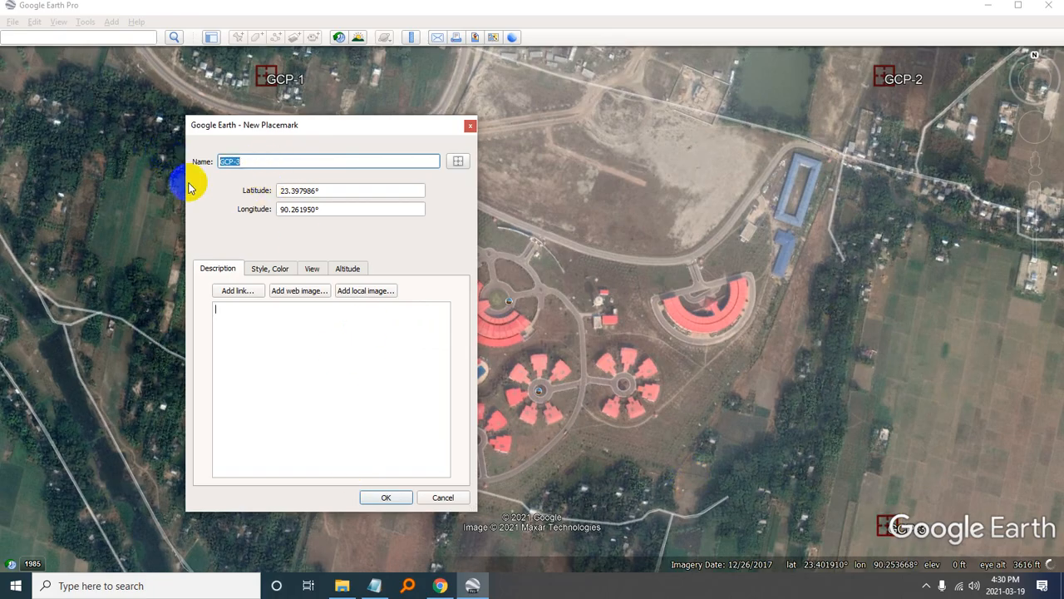
pyautogui.click(374, 585)
pyautogui.press('Return')
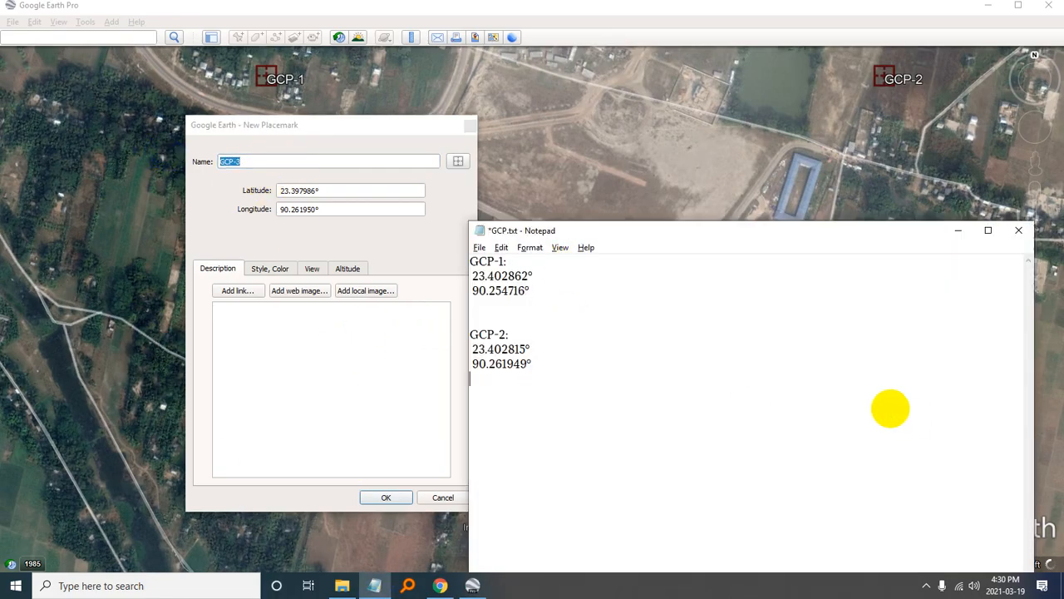
pyautogui.hotkey('ctrl', 'v')
# - Copy latitude 23.397986° and longitude 90.261950° onto separate lines under the GCP-3 heading in GCP.txt, and accept the GCP-3 placemark
pyautogui.moveTo(341, 190); pyautogui.dragTo(250, 194)
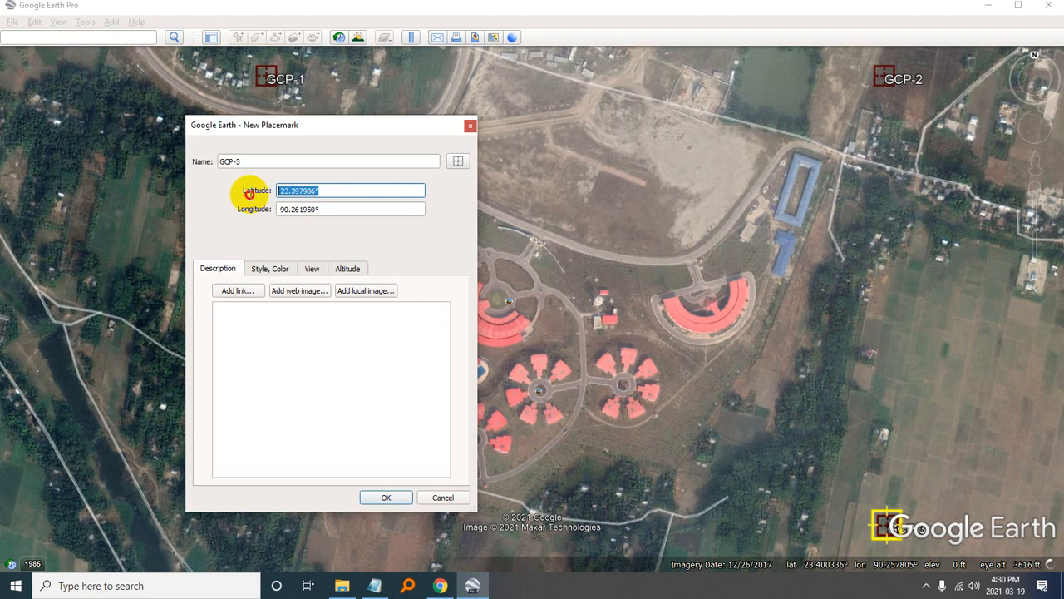
pyautogui.hotkey('alt', 'Tab')
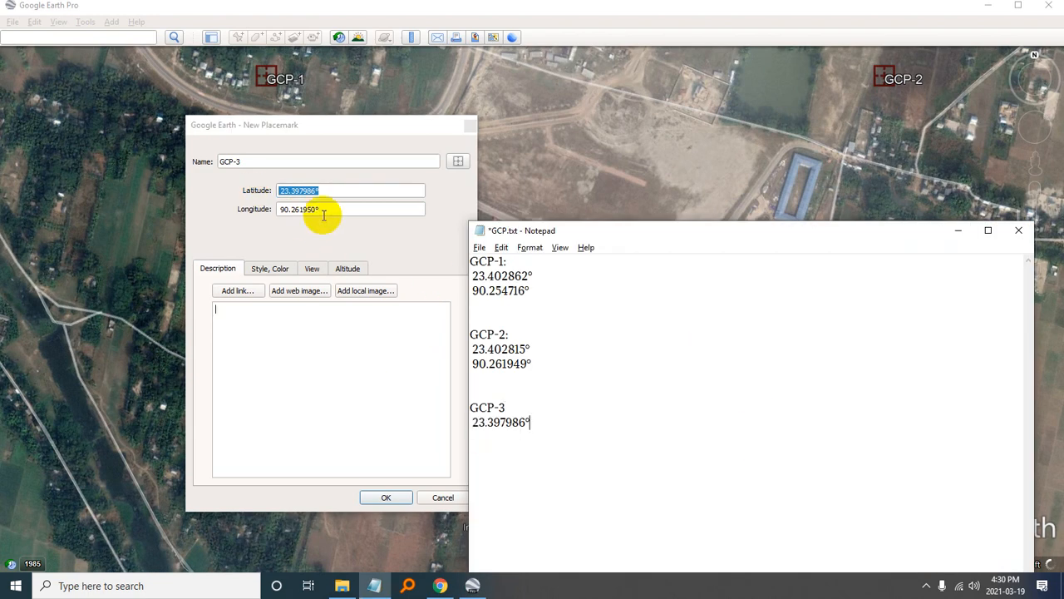
pyautogui.moveTo(309, 209); pyautogui.dragTo(206, 209)
pyautogui.hotkey('alt', 'Tab')
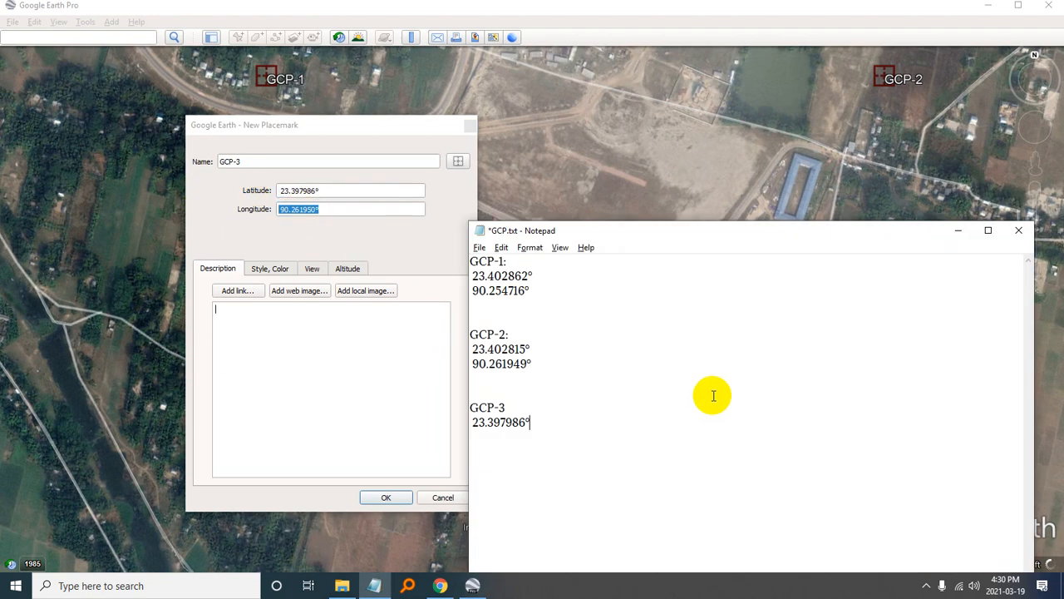
pyautogui.click(399, 497)
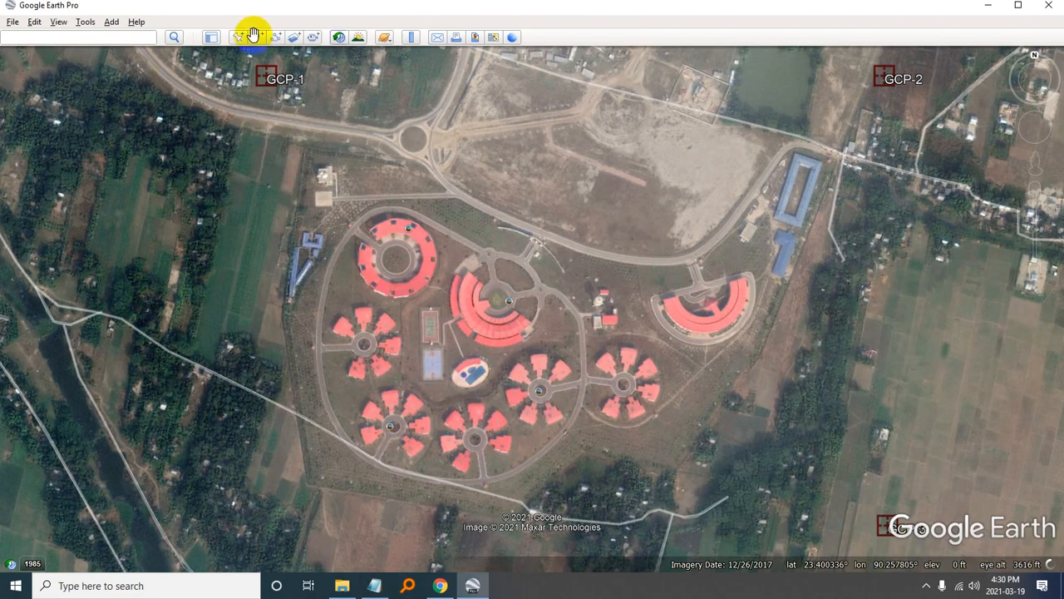
# - Copy the GCP-3 heading text from GCP.txt in Notepad and switch back to Google Earth Pro
pyautogui.click(374, 586)
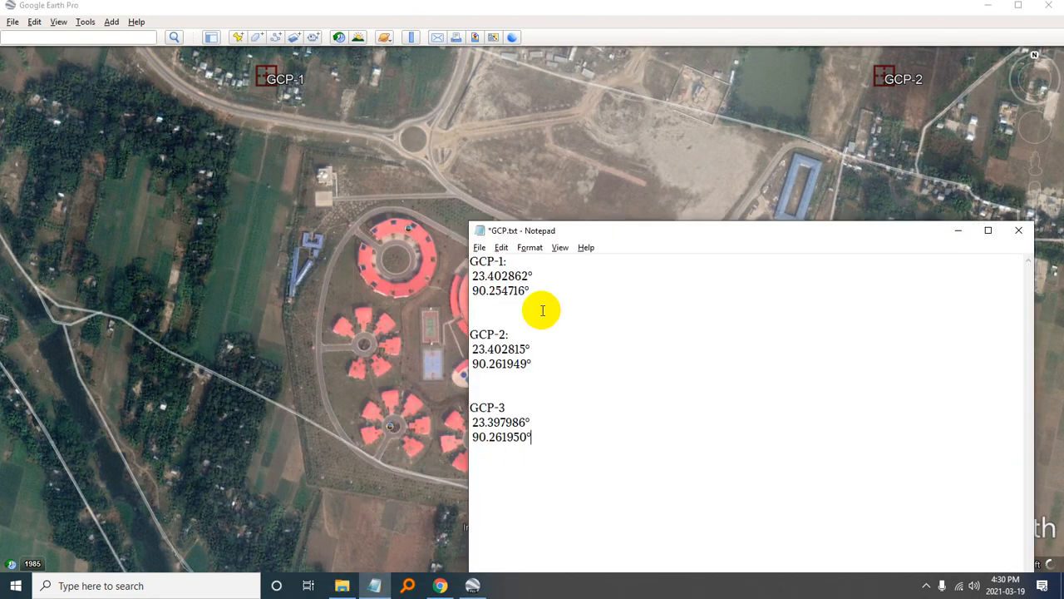
pyautogui.click(515, 402)
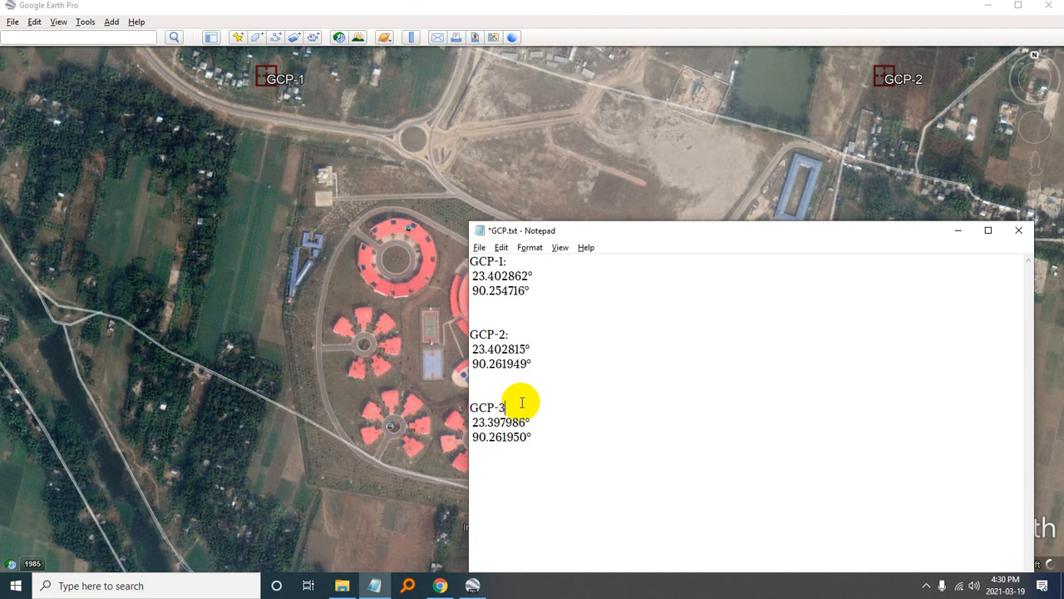
pyautogui.moveTo(535, 403); pyautogui.dragTo(441, 403)
pyautogui.hotkey('ctrl', 'c')
pyautogui.click(260, 6)
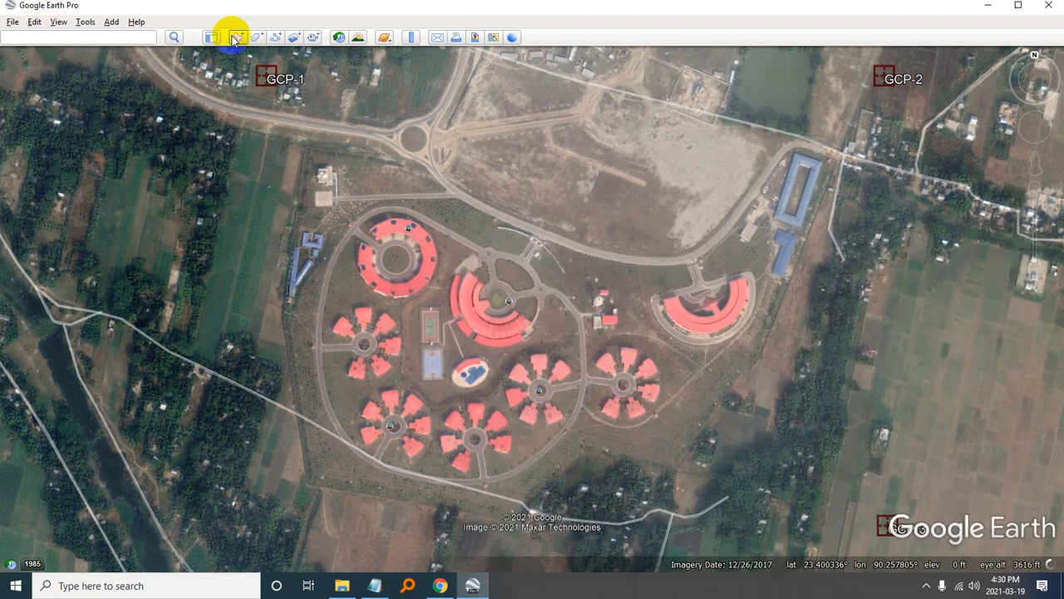
# - Create a placemark named GCP-4 southwest of the complex, below GCP-1, at about latitude 23.397824° and longitude 90.254672°
pyautogui.click(237, 37)
pyautogui.hotkey('ctrl', 'v')
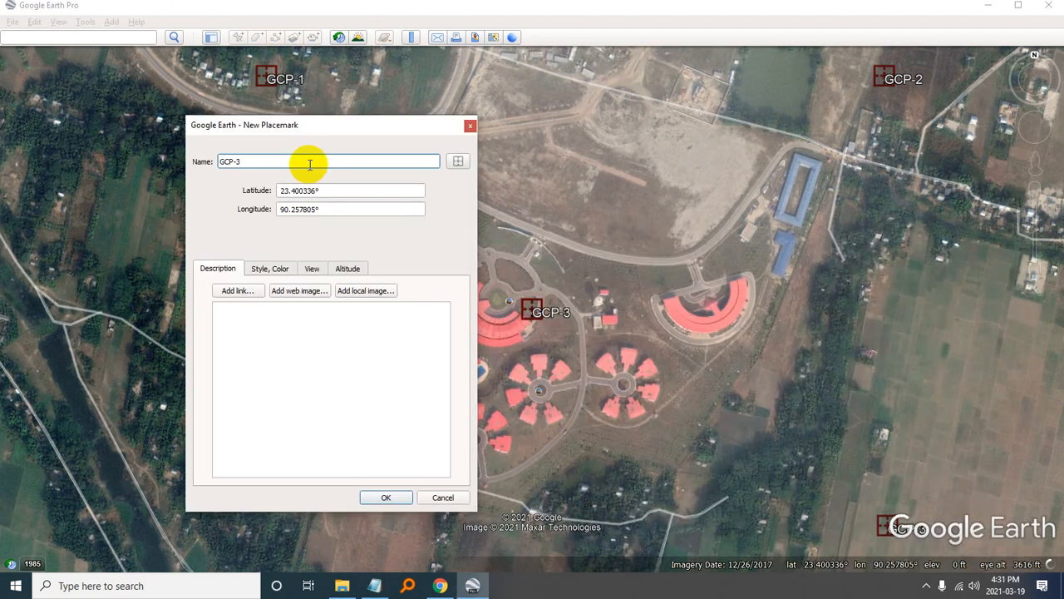
pyautogui.press('BackSpace')
pyautogui.write('4')
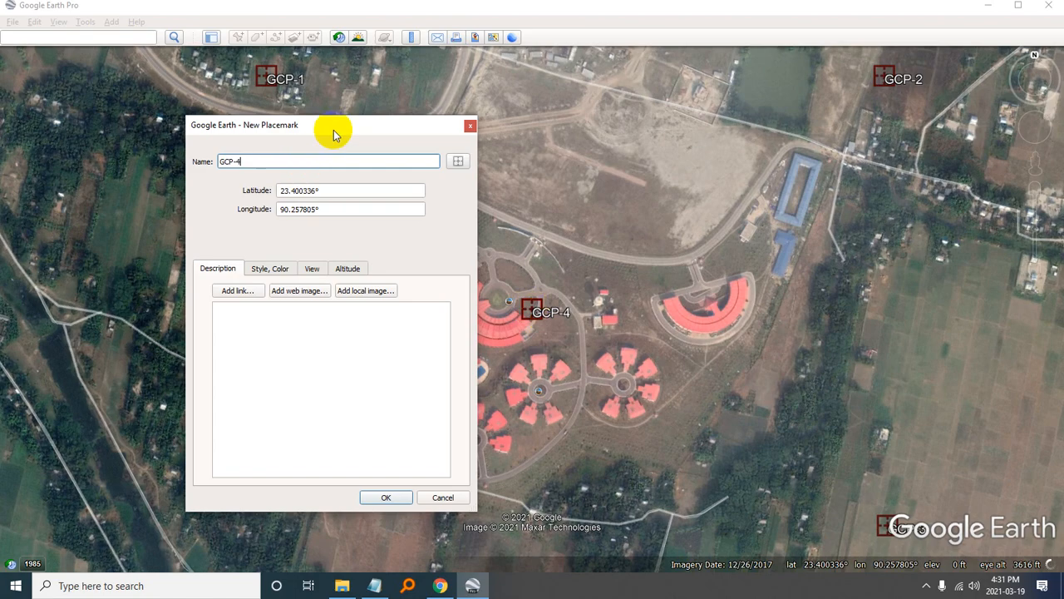
pyautogui.moveTo(335, 131); pyautogui.dragTo(903, 177)
pyautogui.moveTo(541, 317); pyautogui.dragTo(265, 545)
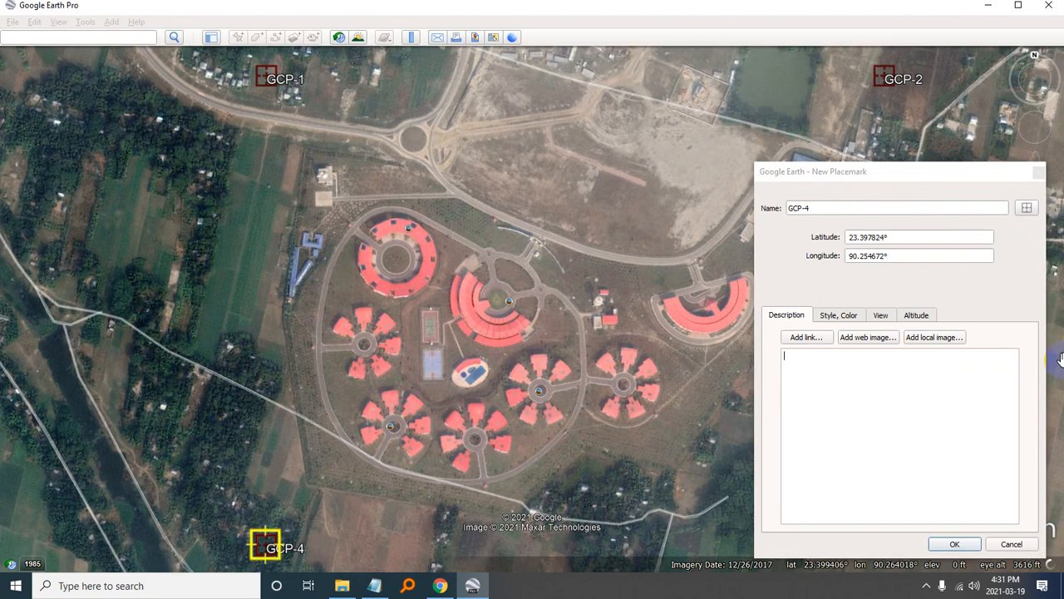
# - Copy the placemark name GCP-4 into GCP.txt as a heading below the GCP-3 coordinates, leaving one blank line between
pyautogui.moveTo(836, 209); pyautogui.dragTo(744, 211)
pyautogui.hotkey('ctrl', 'c')
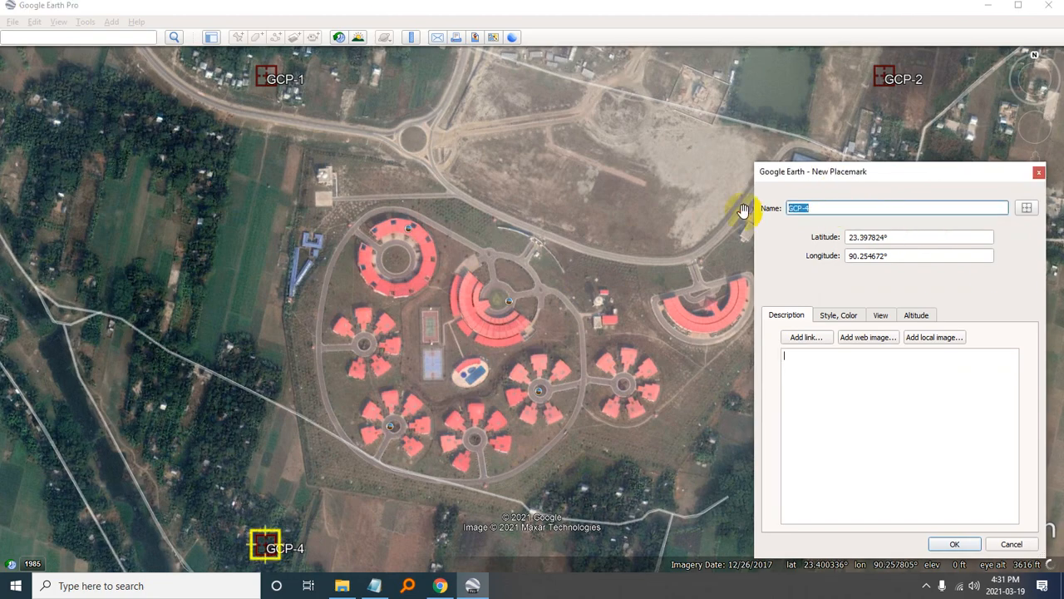
pyautogui.hotkey('alt', 'Tab')
pyautogui.click(746, 463)
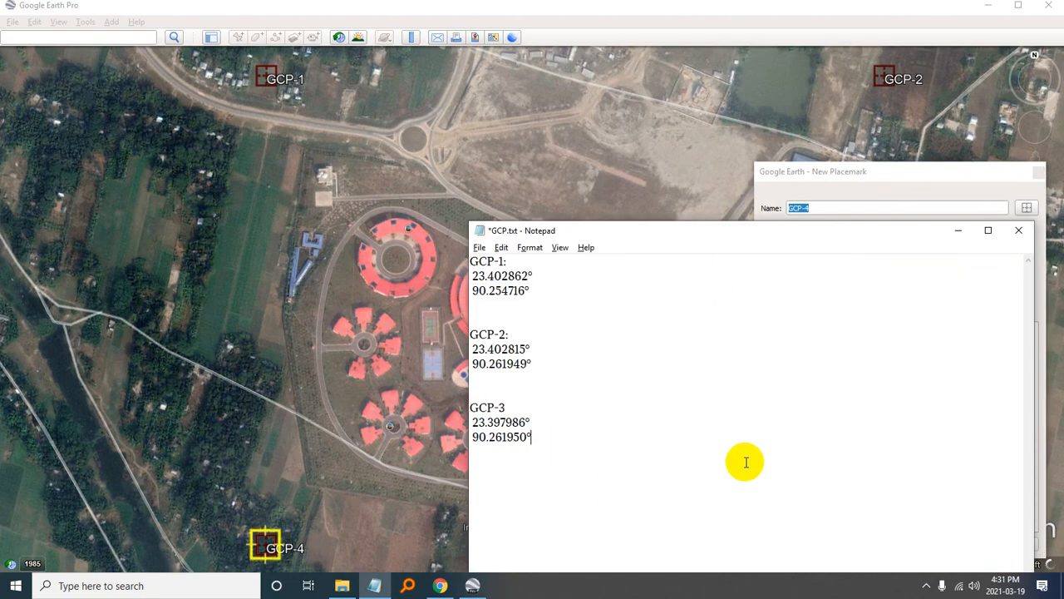
pyautogui.press('Return')
pyautogui.press('Return')
pyautogui.hotkey('ctrl', 'v')
# - Copy the GCP-4 placemark's latitude 23.397824° into GCP.txt below the GCP-4 heading
pyautogui.click(874, 180)
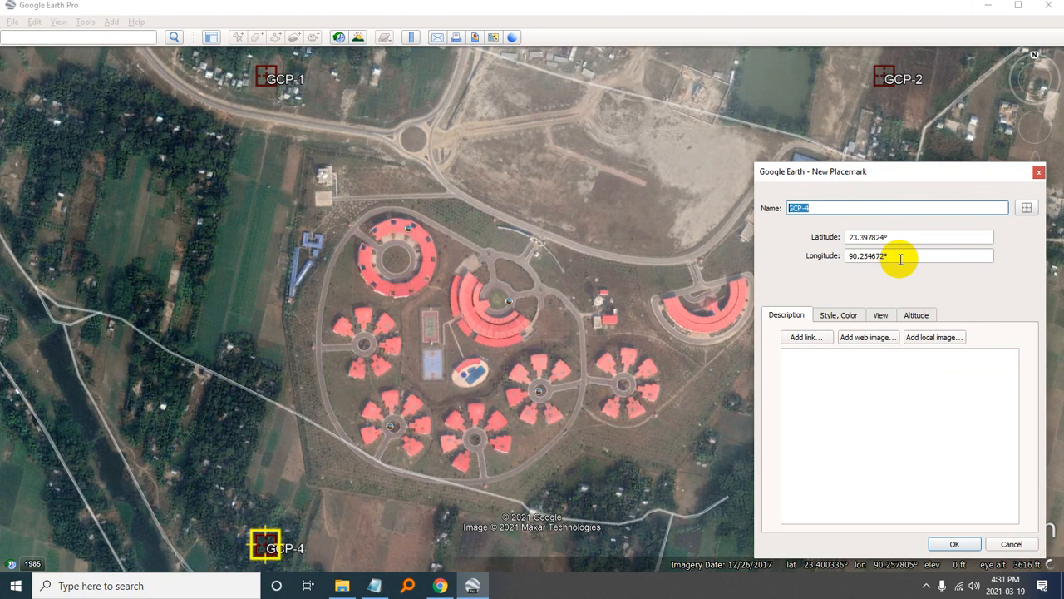
pyautogui.moveTo(899, 238); pyautogui.dragTo(755, 230)
pyautogui.hotkey('ctrl', 'c')
pyautogui.hotkey('alt', 'Tab')
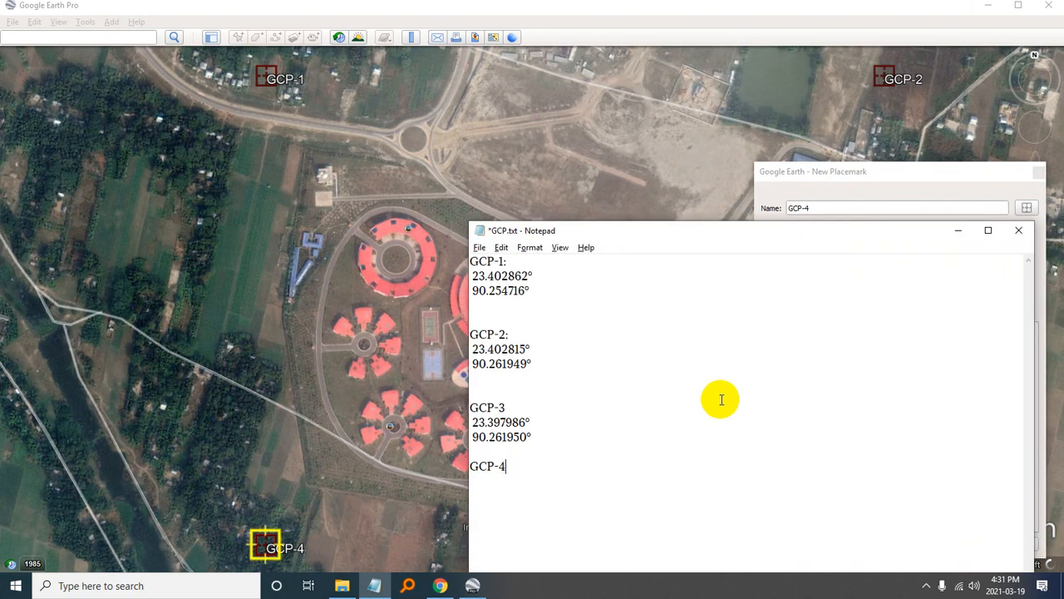
pyautogui.press('Return')
pyautogui.hotkey('ctrl', 'v')
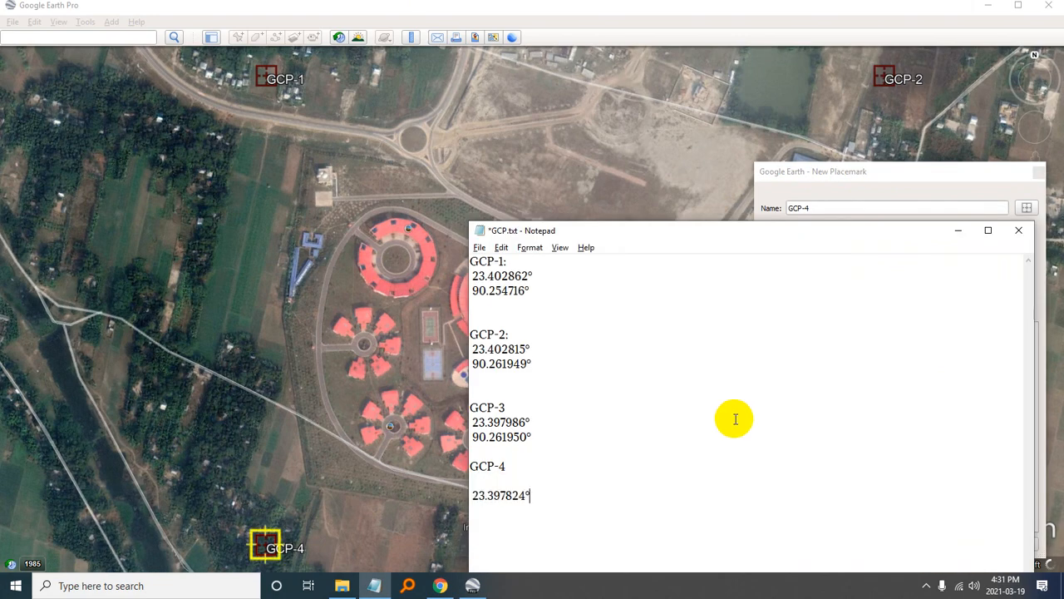
# - Copy the GCP-4 placemark's longitude 90.254672° into GCP.txt below its latitude and return to the placemark dialog in Google Earth Pro
pyautogui.click(853, 175)
pyautogui.moveTo(910, 256); pyautogui.dragTo(800, 257)
pyautogui.hotkey('ctrl', 'c')
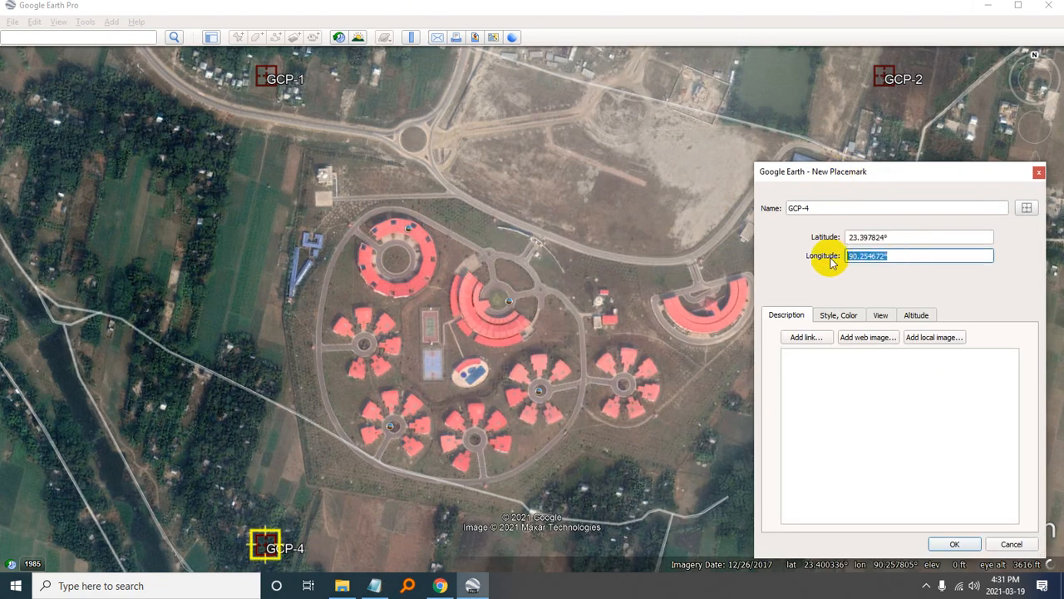
pyautogui.hotkey('alt', 'Tab')
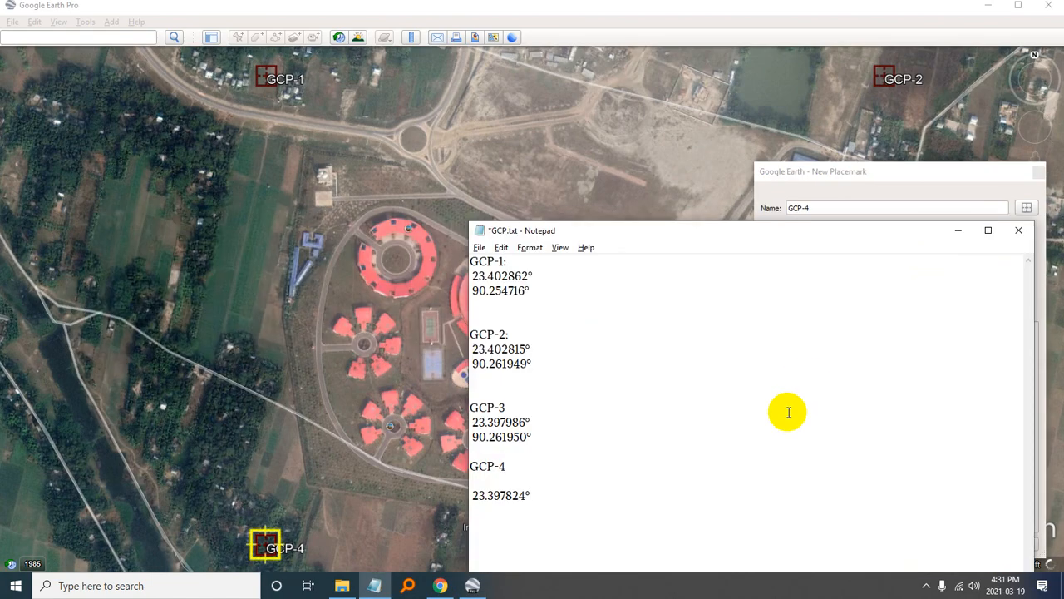
pyautogui.press('Return')
pyautogui.press('Return')
pyautogui.hotkey('ctrl', 'v')
pyautogui.click(928, 183)
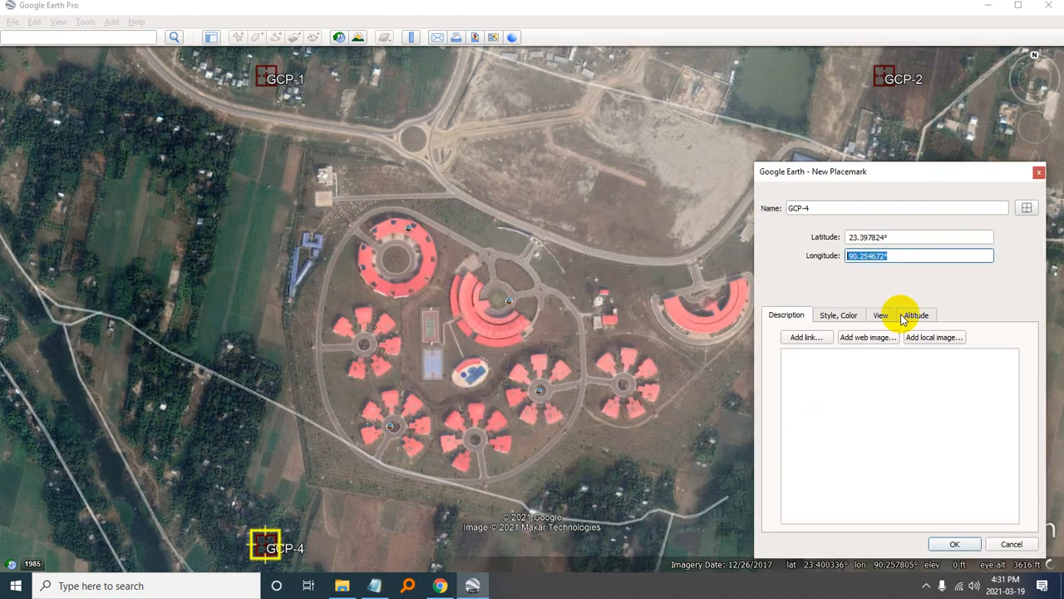
# - Confirm the GCP-4 placemark and set up an image export of the current view at Maximum (4800x2292) resolution
pyautogui.click(950, 542)
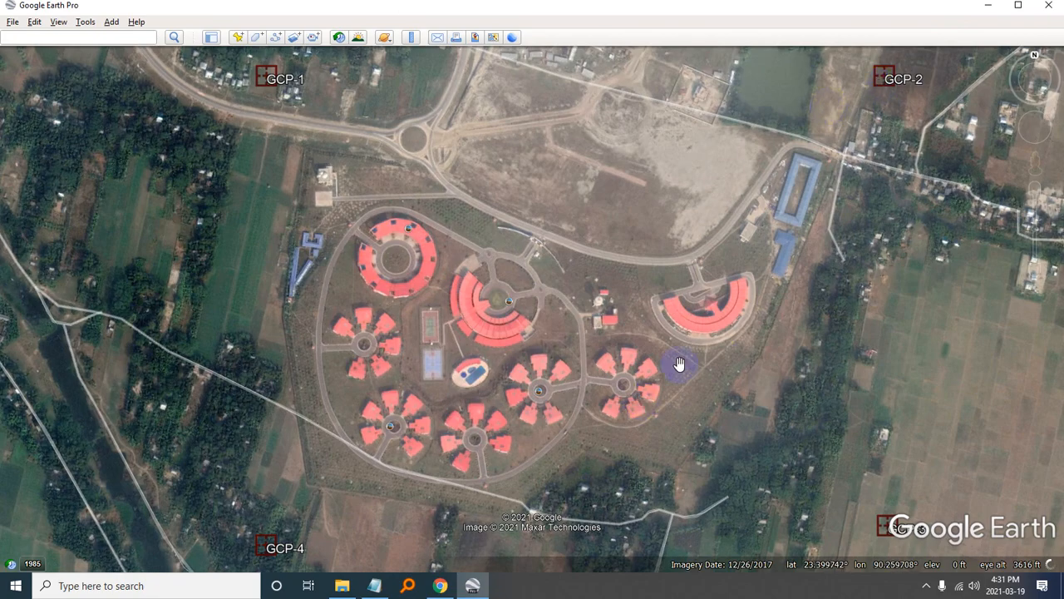
pyautogui.click(10, 22)
pyautogui.moveTo(30, 53)
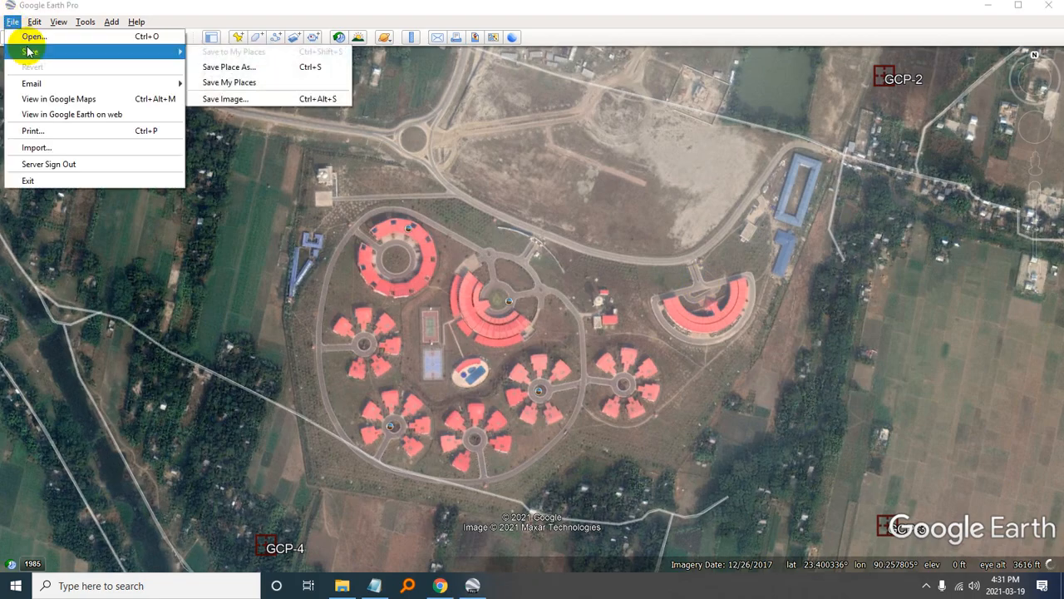
pyautogui.click(211, 100)
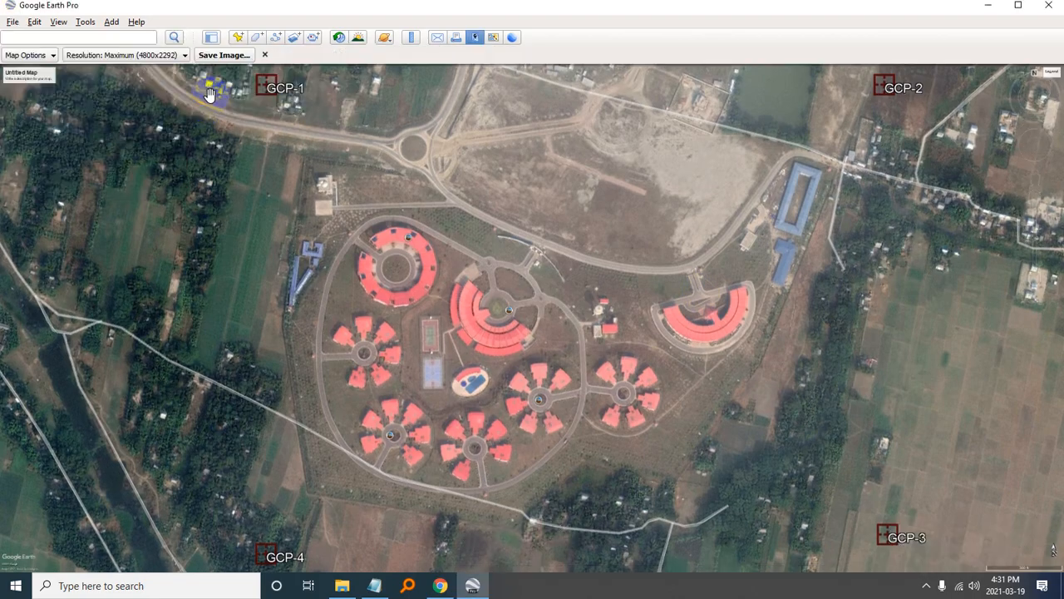
pyautogui.click(149, 54)
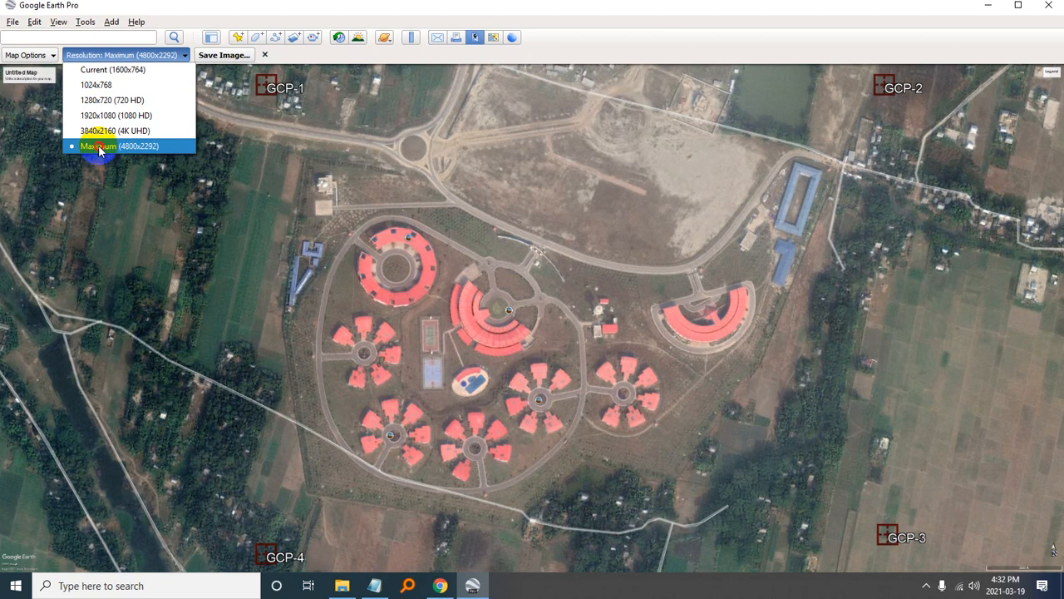
pyautogui.click(98, 147)
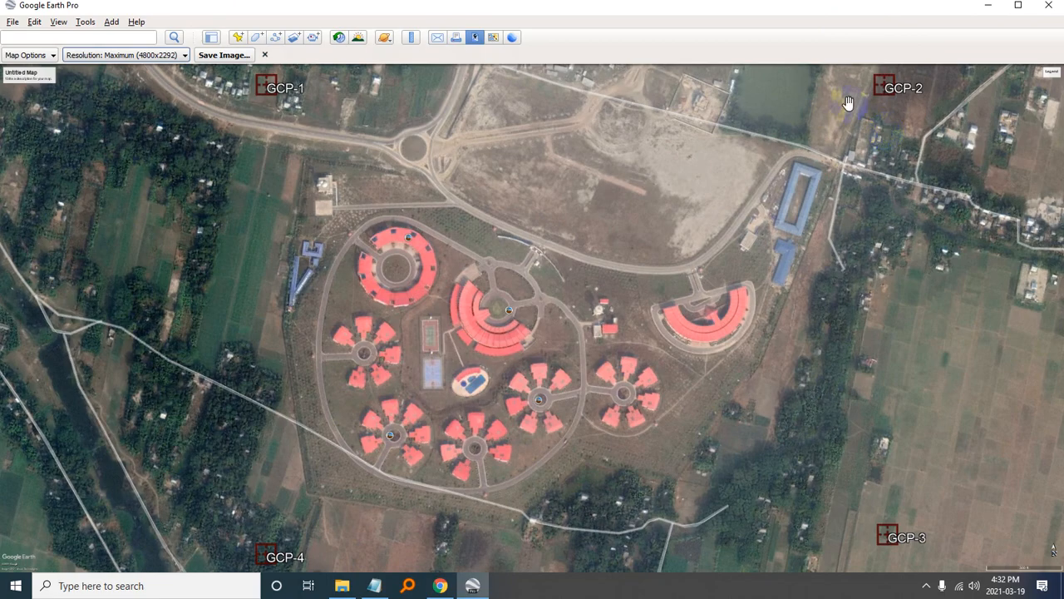
# - Save the map image as a JPEG named iMage in C:\Workspace\PadmaRestHouse\iMage
pyautogui.click(224, 54)
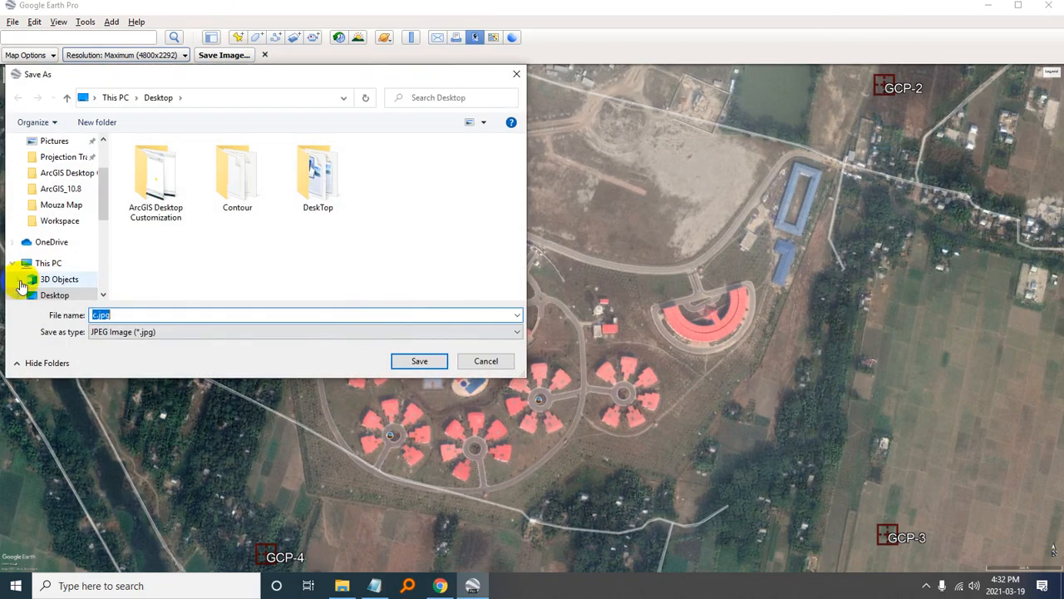
pyautogui.scroll(-3, 85, 250)
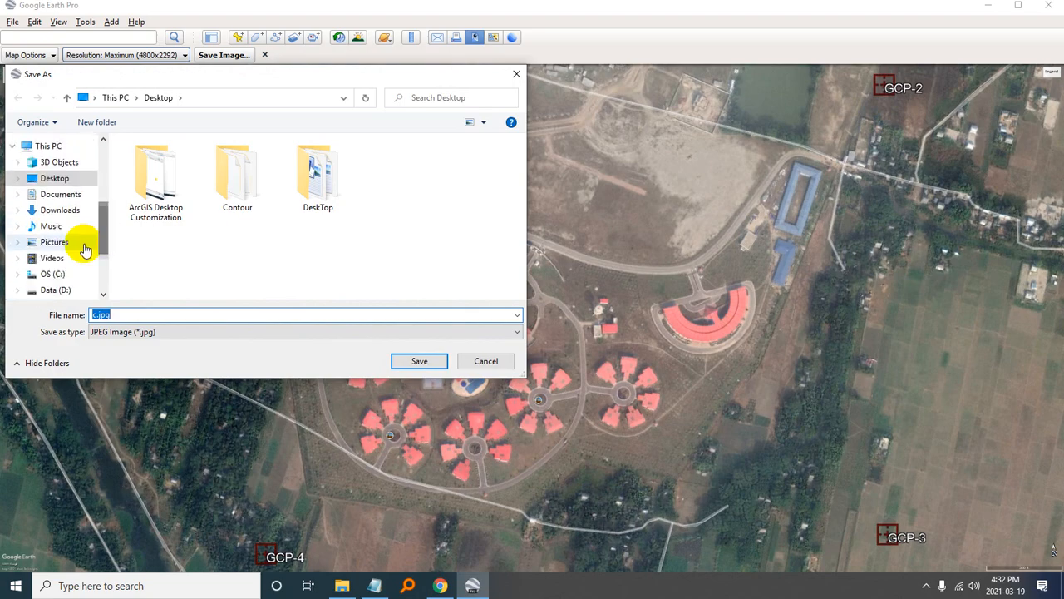
pyautogui.click(50, 274)
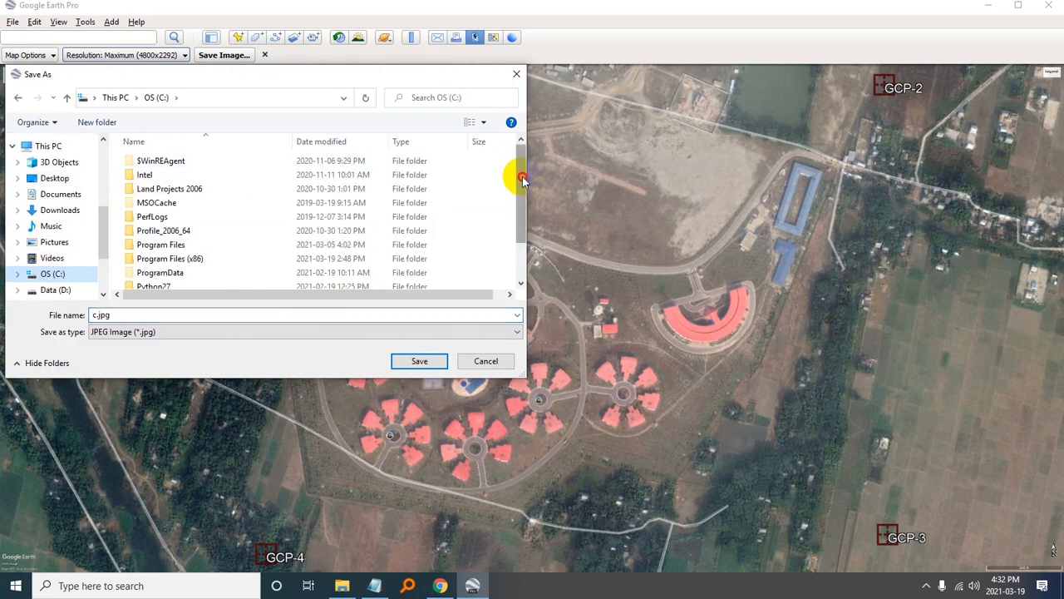
pyautogui.scroll(-2, 511, 171)
pyautogui.click(164, 281)
pyautogui.click(165, 281)
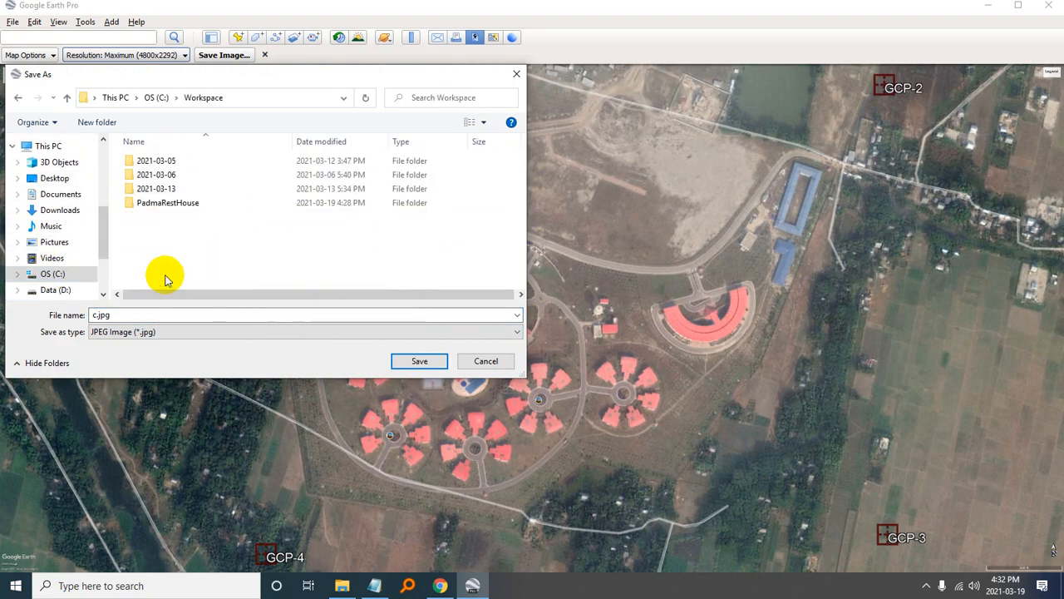
pyautogui.doubleClick(175, 209)
pyautogui.doubleClick(148, 160)
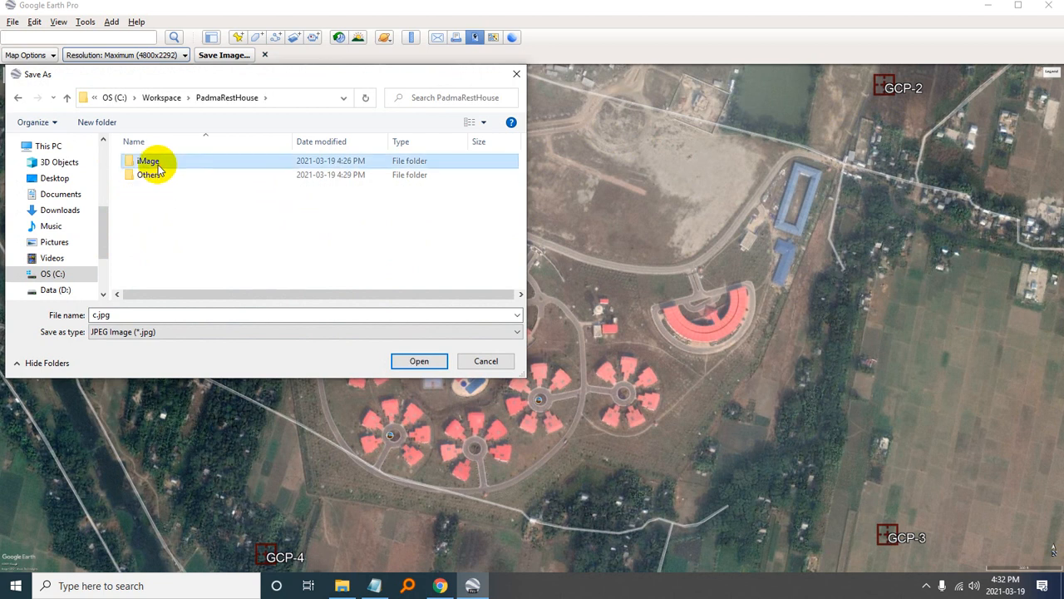
pyautogui.click(171, 315)
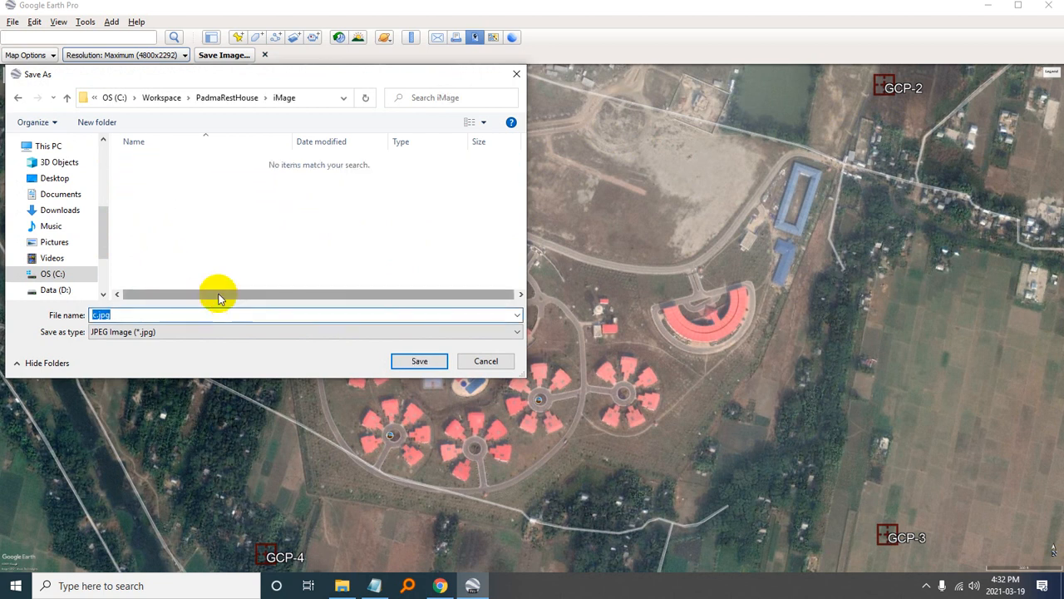
pyautogui.write('iMage')
pyautogui.click(424, 361)
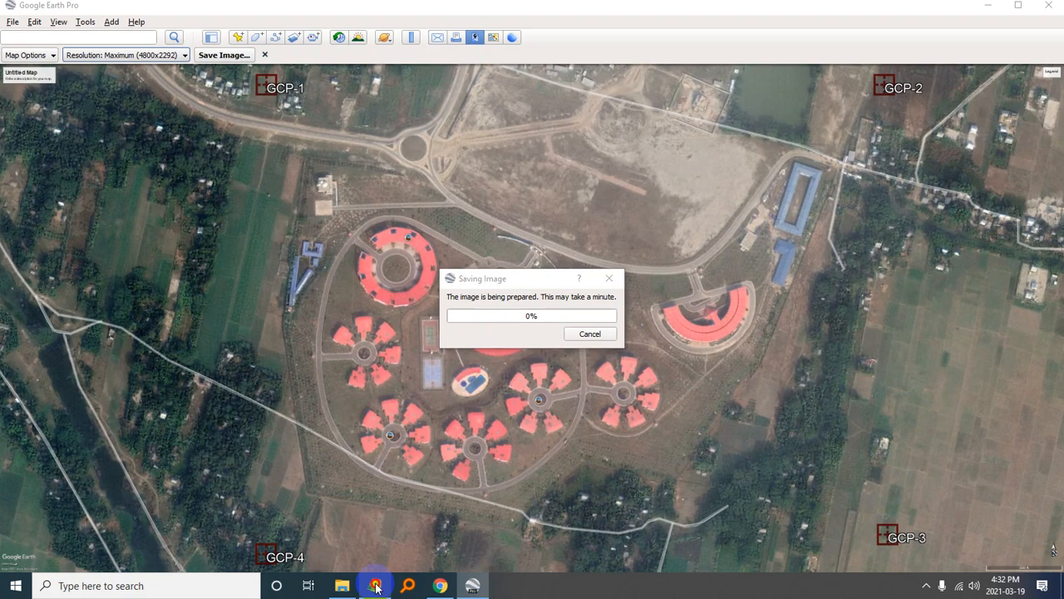
# - Remove the blank line below the GCP-4 heading in GCP.txt and return to Google Earth Pro
pyautogui.click(374, 586)
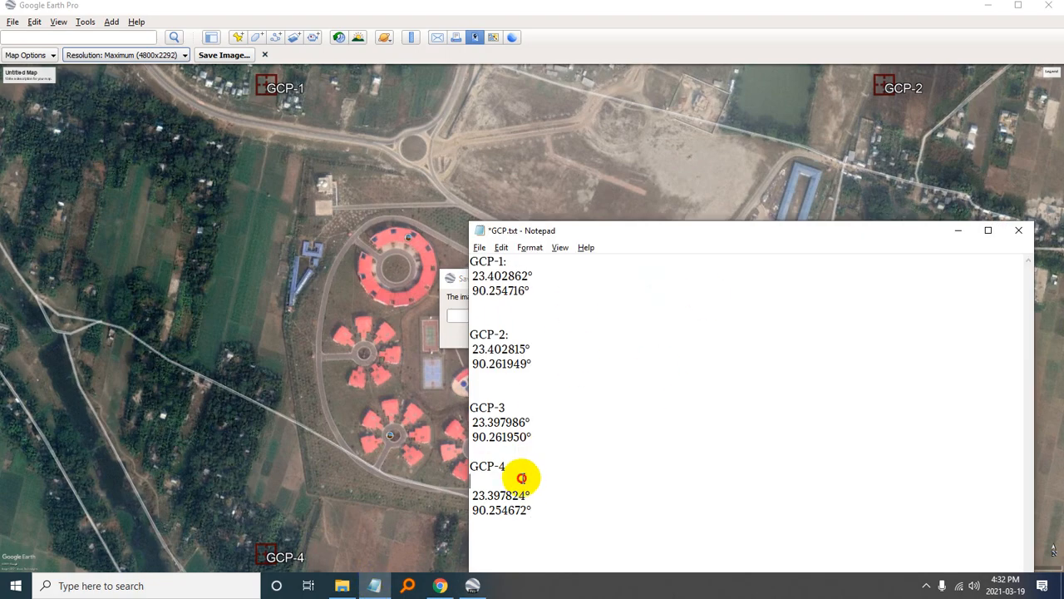
pyautogui.press('BackSpace')
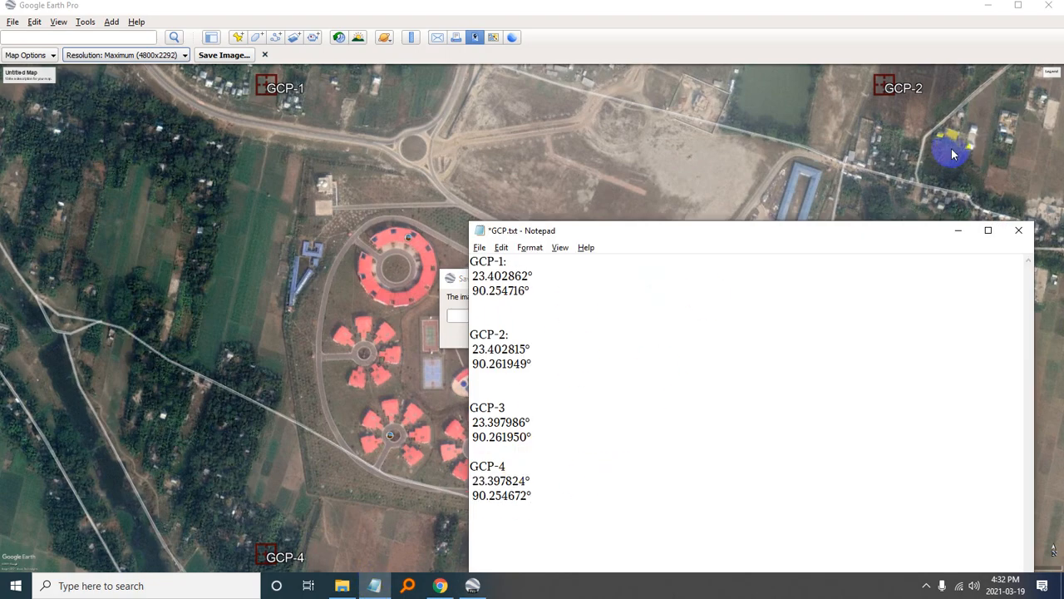
pyautogui.click(647, 6)
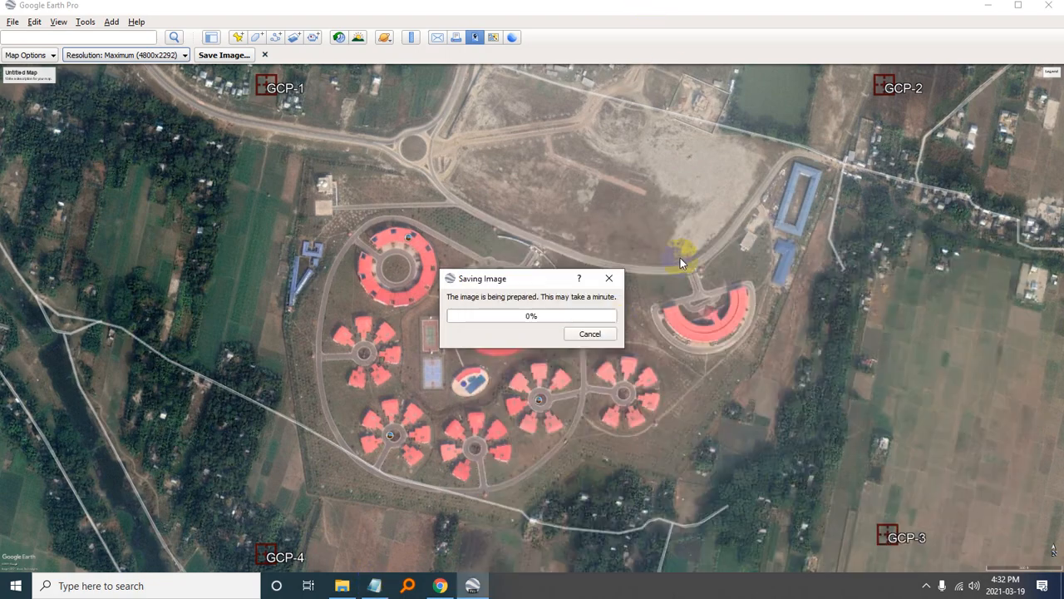
# - Cancel the pending image save and try again to save the map as iMage.jpg in the iMage folder
pyautogui.click(612, 286)
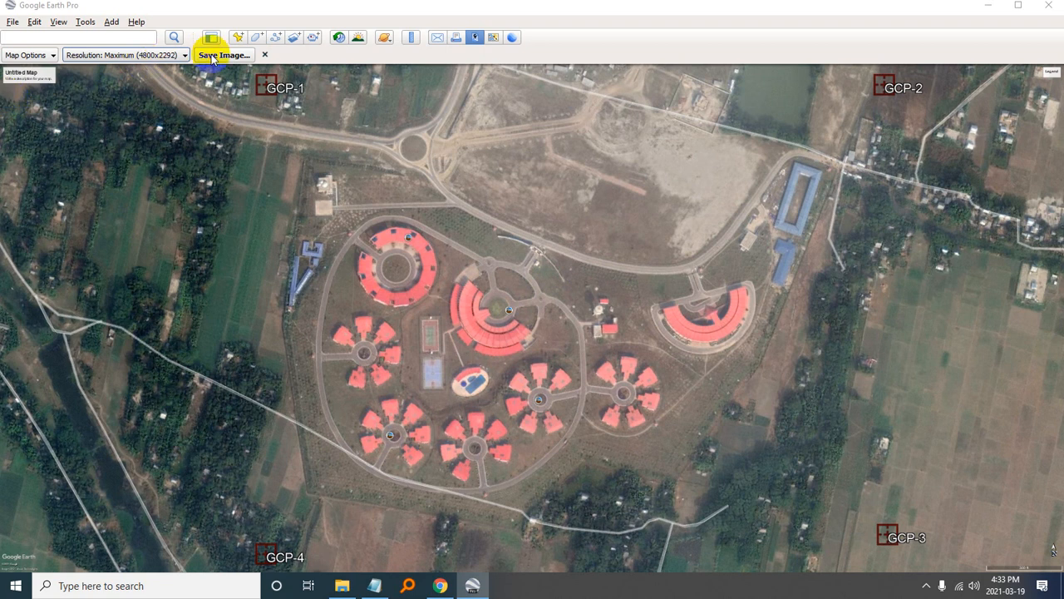
pyautogui.click(1049, 6)
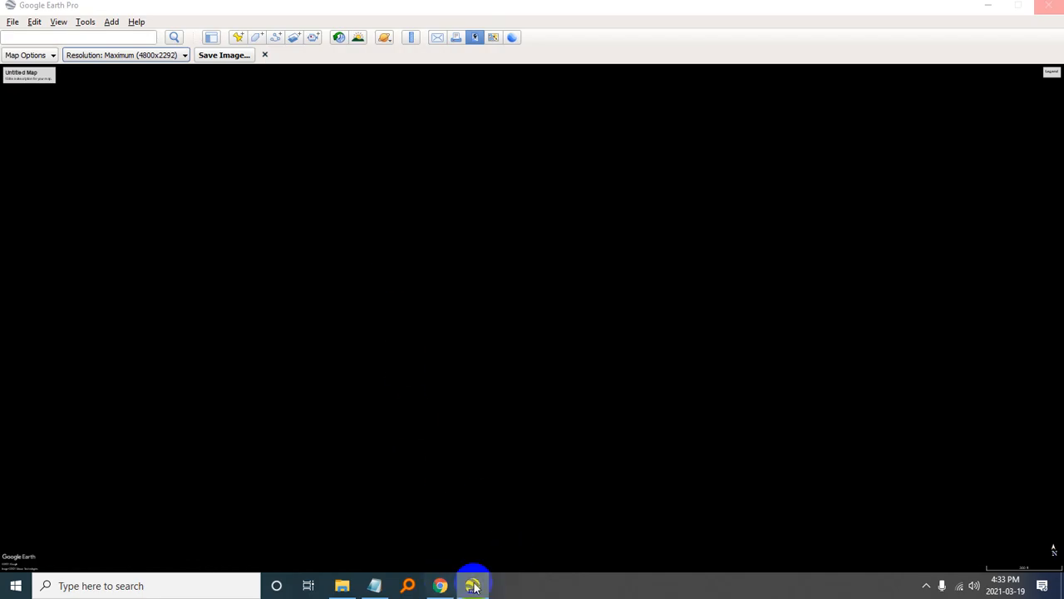
pyautogui.moveTo(473, 586)
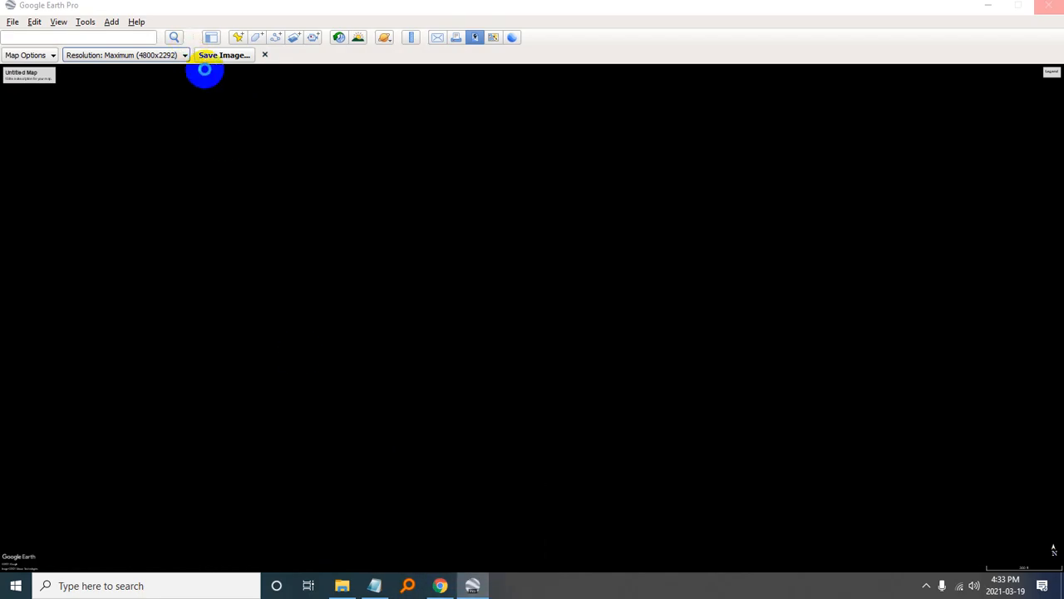
pyautogui.click(208, 55)
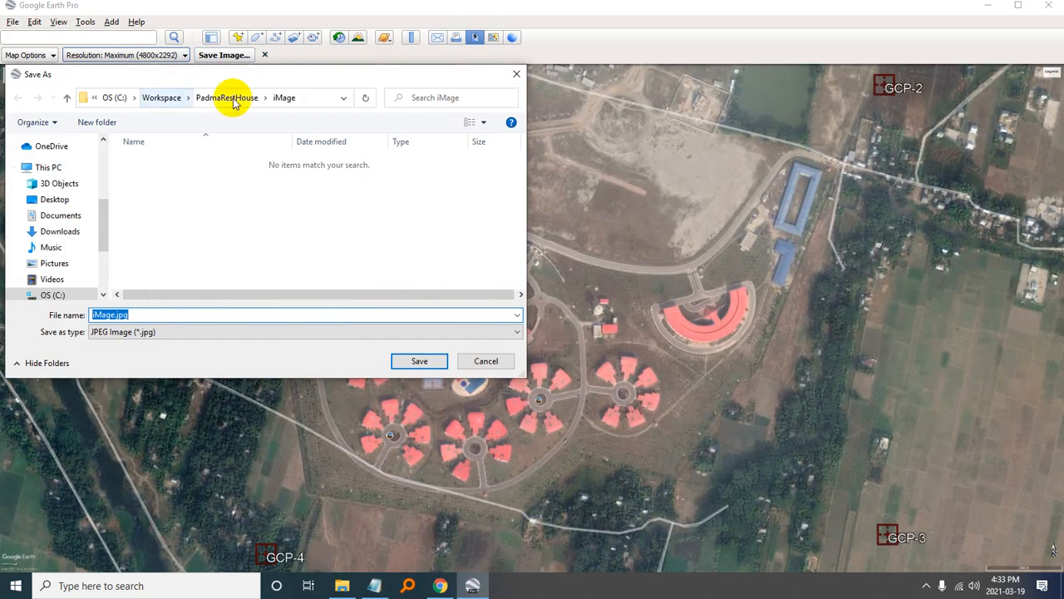
pyautogui.click(416, 362)
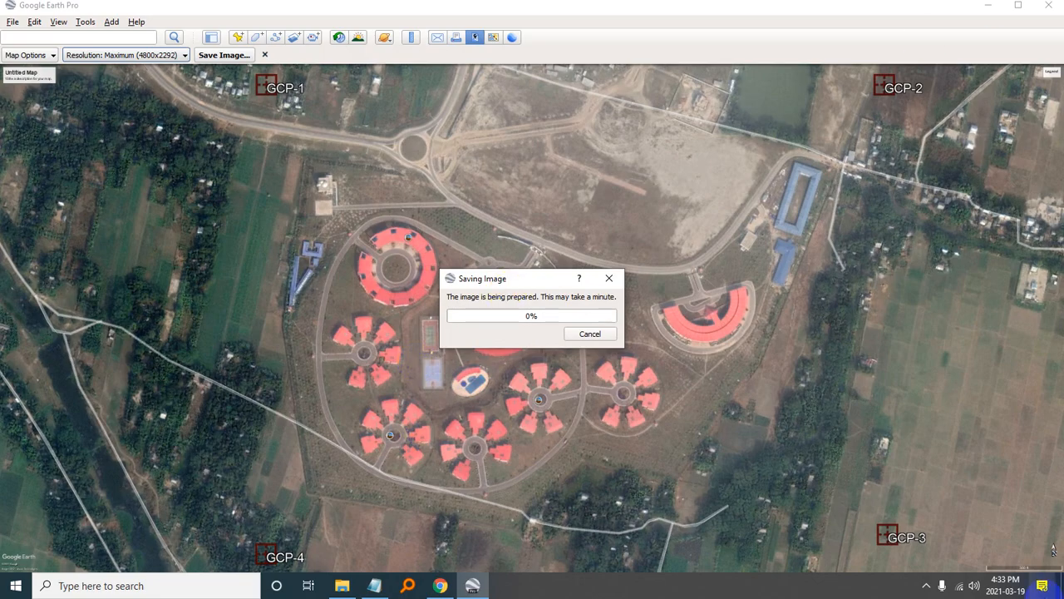
# - Check the computer's Wi-Fi connection and cancel the image save in progress
pyautogui.click(950, 593)
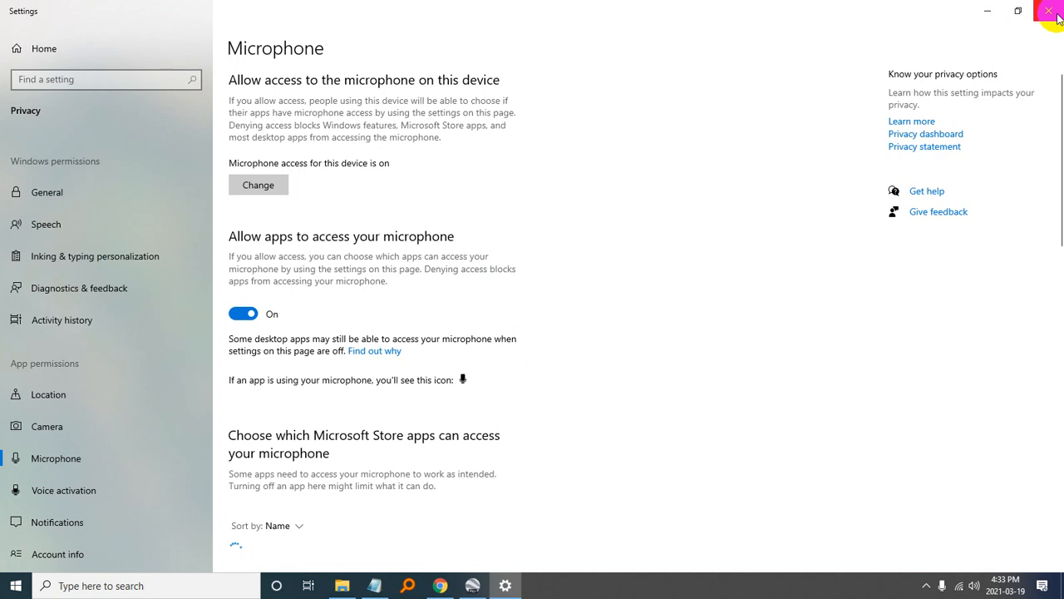
pyautogui.click(1050, 12)
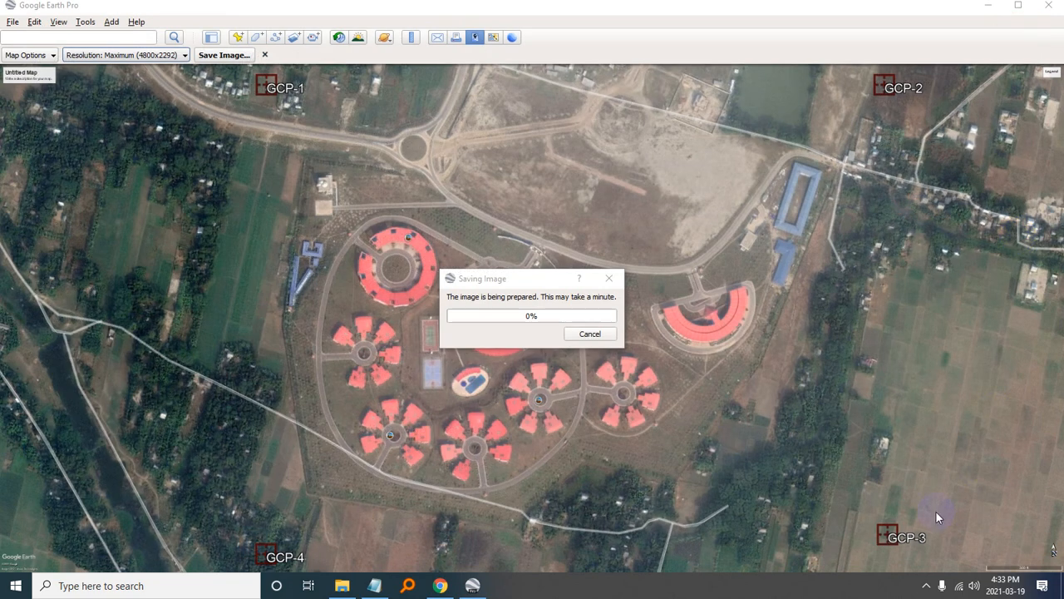
pyautogui.click(961, 588)
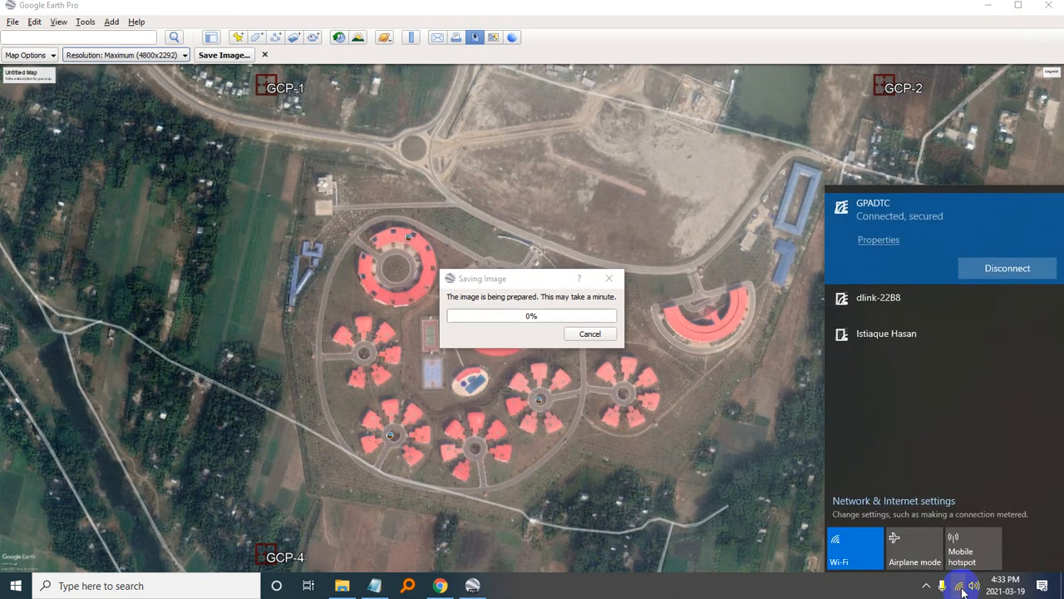
pyautogui.click(667, 6)
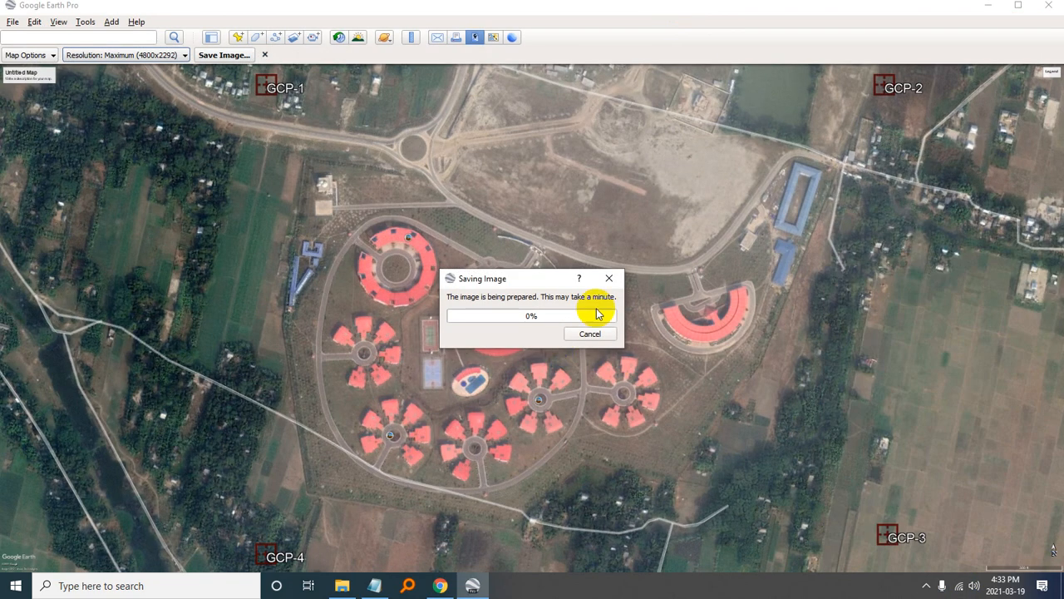
pyautogui.click(610, 283)
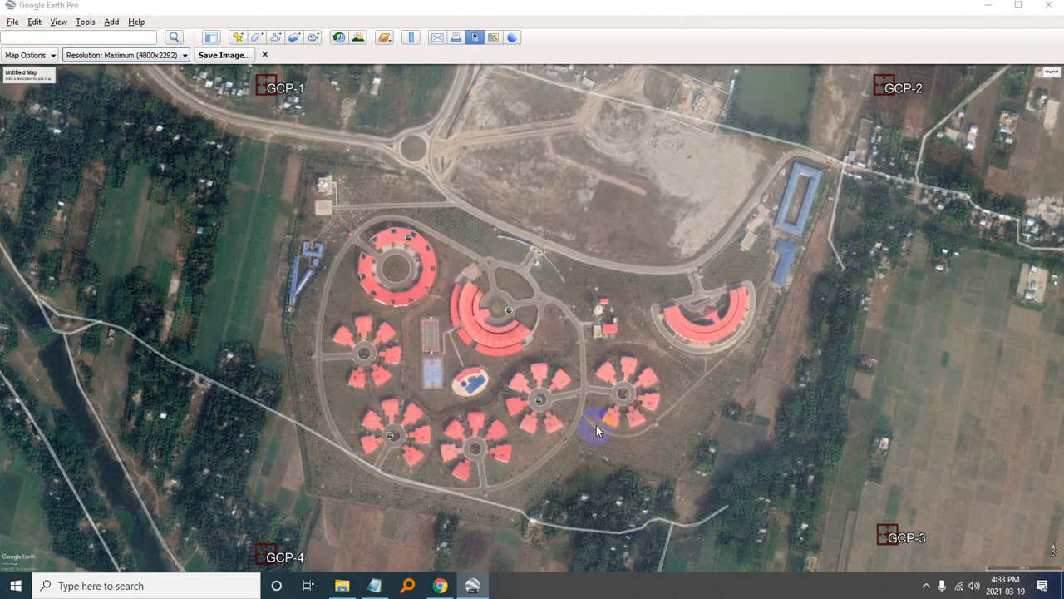
# - Try once more to export the map image as iMage.jpg at maximum resolution, and cancel the export
pyautogui.click(226, 56)
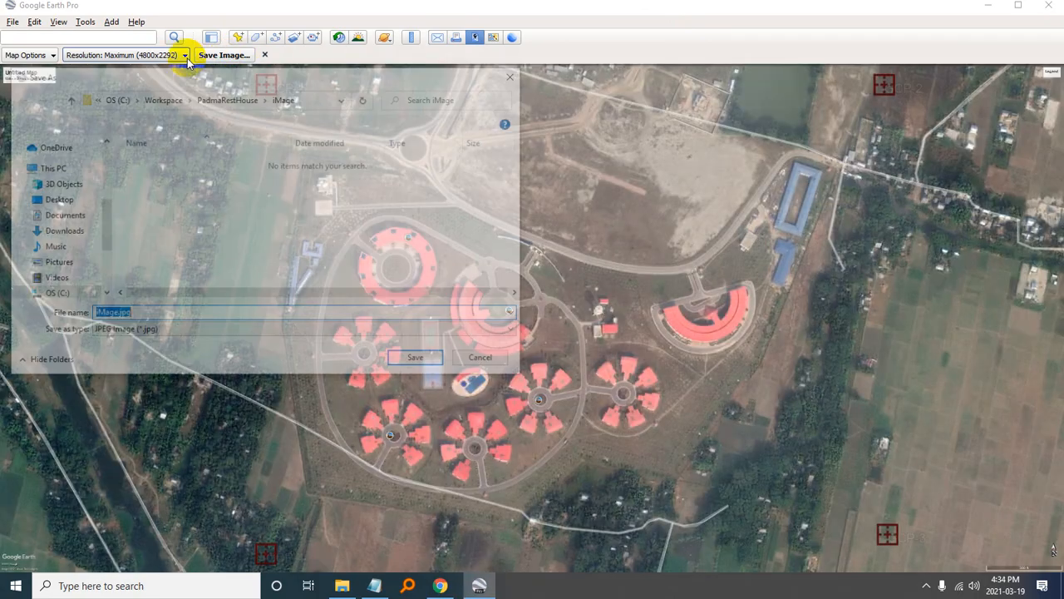
pyautogui.click(135, 314)
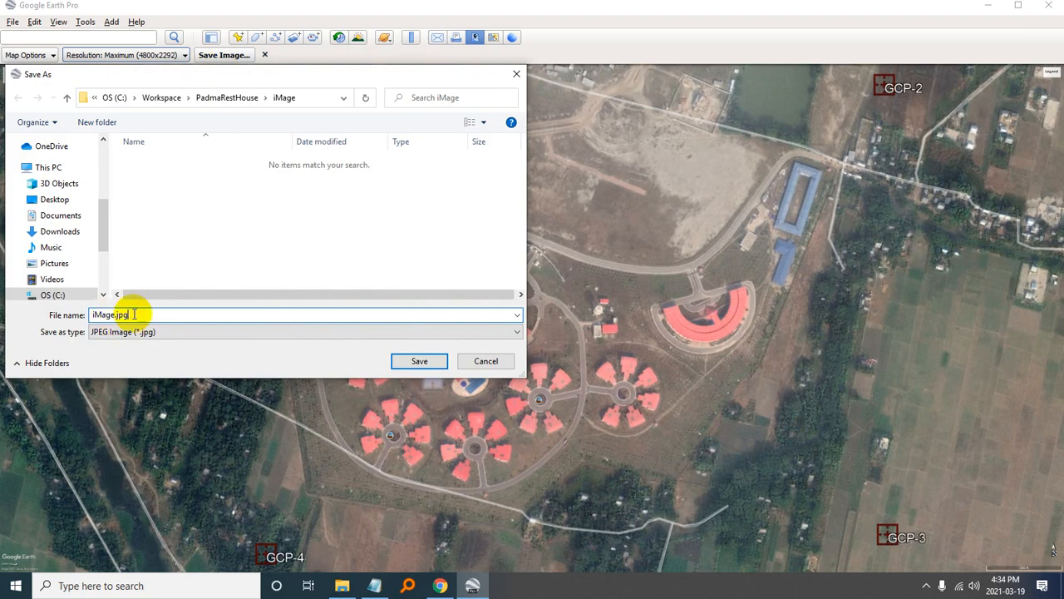
pyautogui.click(408, 366)
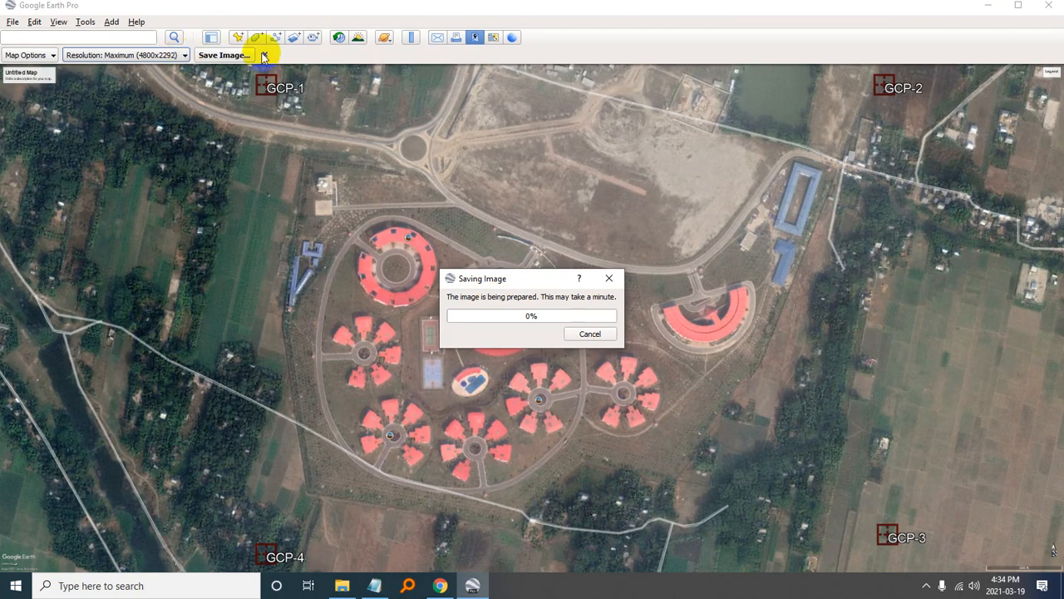
pyautogui.click(600, 336)
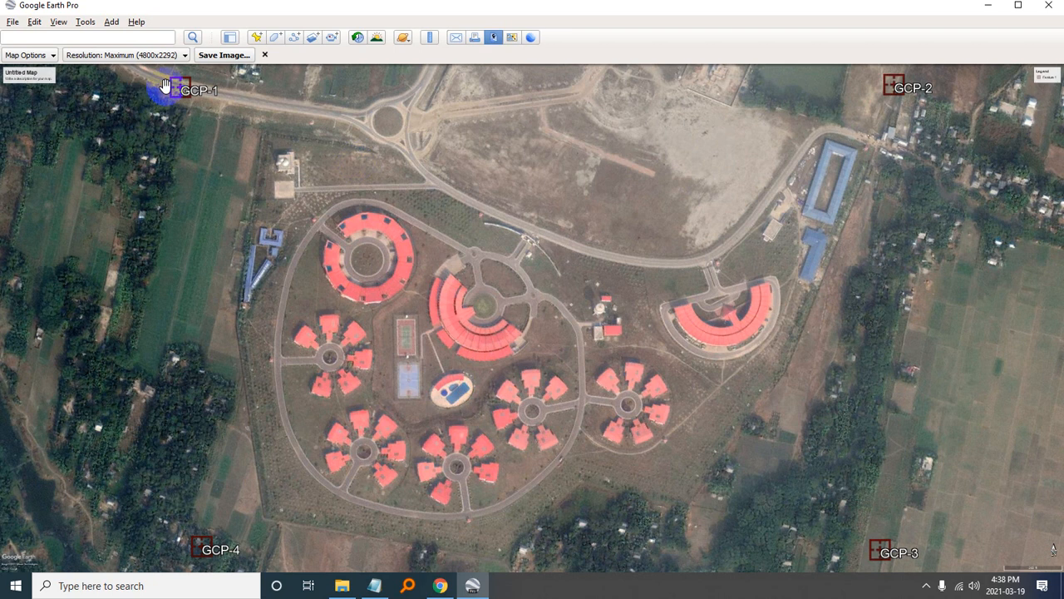
# - Reopen the image export at Maximum (4800x2292) resolution and delete the existing iMage.jpg from the PadmaRestHouse iMage folder
pyautogui.click(153, 58)
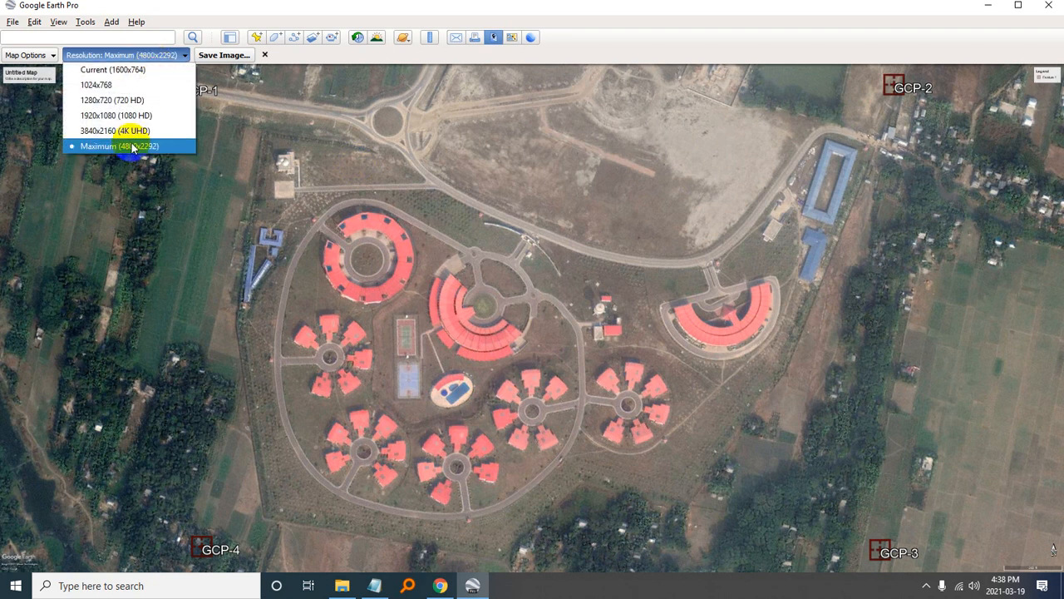
pyautogui.click(131, 142)
pyautogui.click(210, 56)
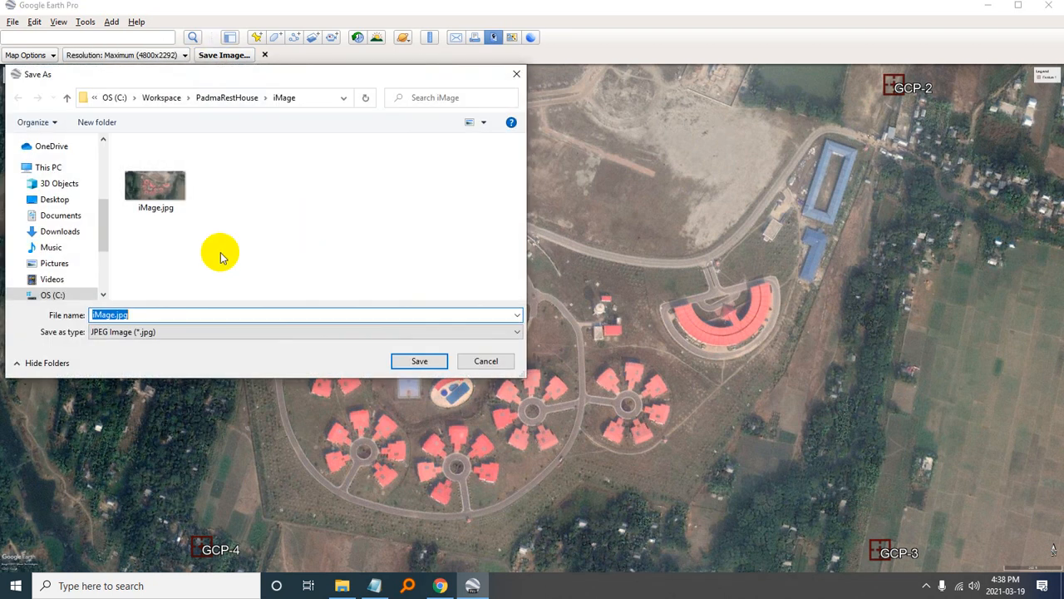
pyautogui.click(155, 160)
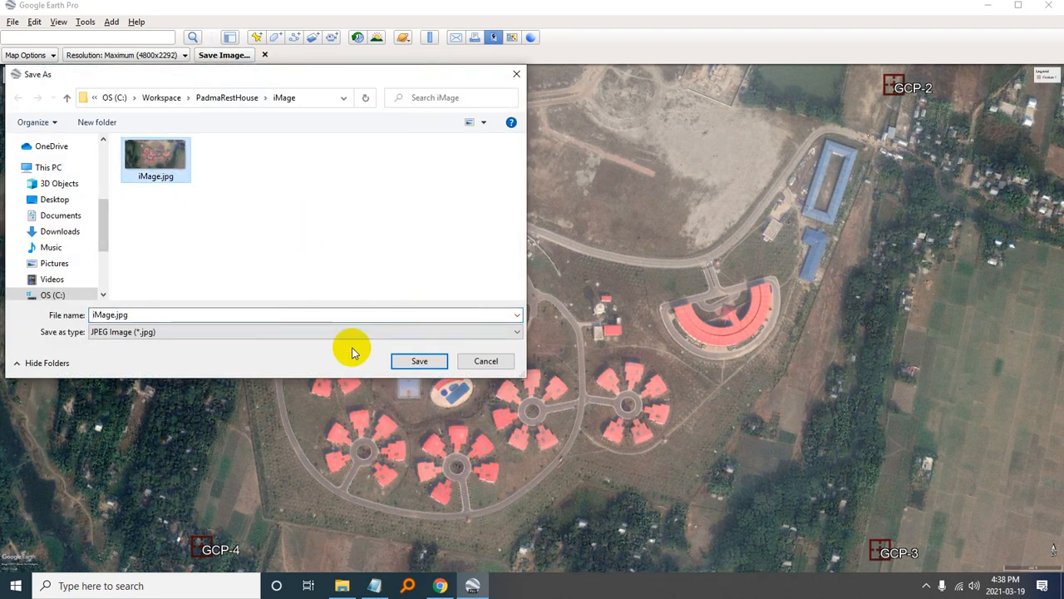
pyautogui.click(411, 359)
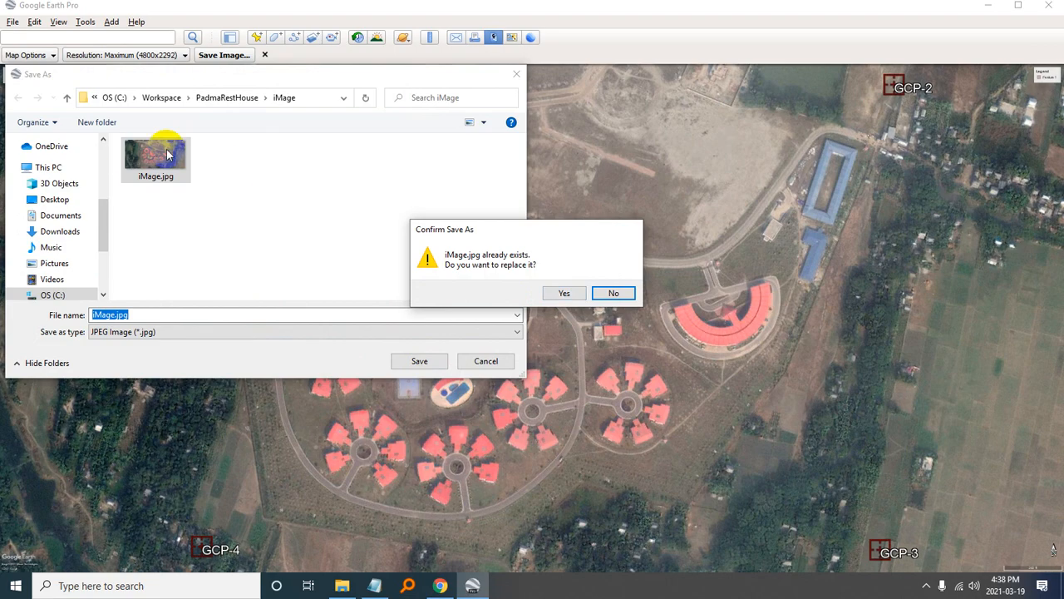
pyautogui.click(632, 293)
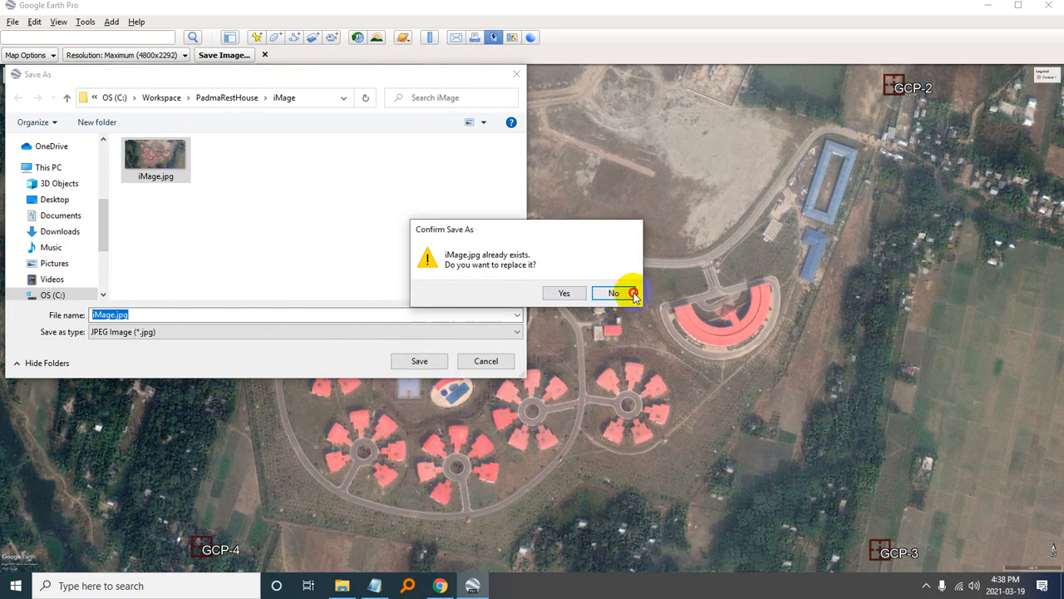
pyautogui.click(170, 168)
pyautogui.press('Delete')
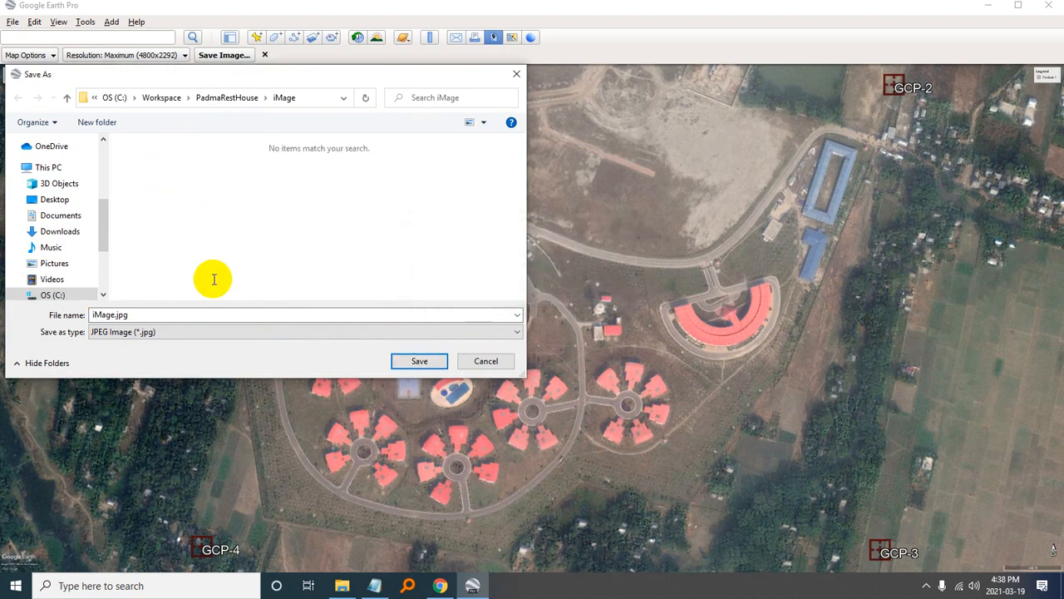
# - Save the map image as iMage.jpg in the iMage folder, replacing any file of that name
pyautogui.doubleClick(135, 314)
pyautogui.click(419, 361)
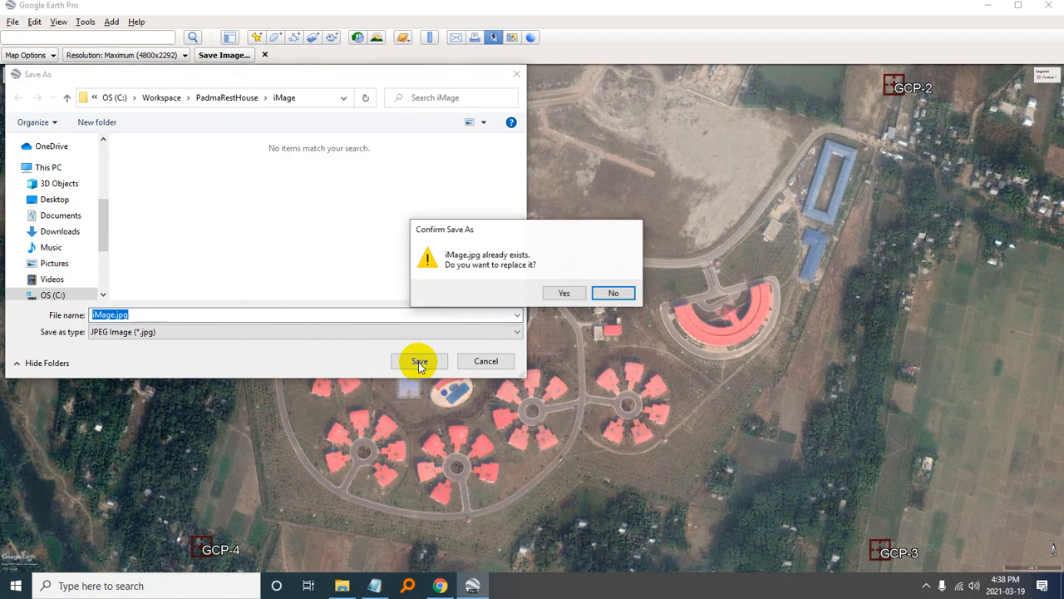
pyautogui.click(561, 292)
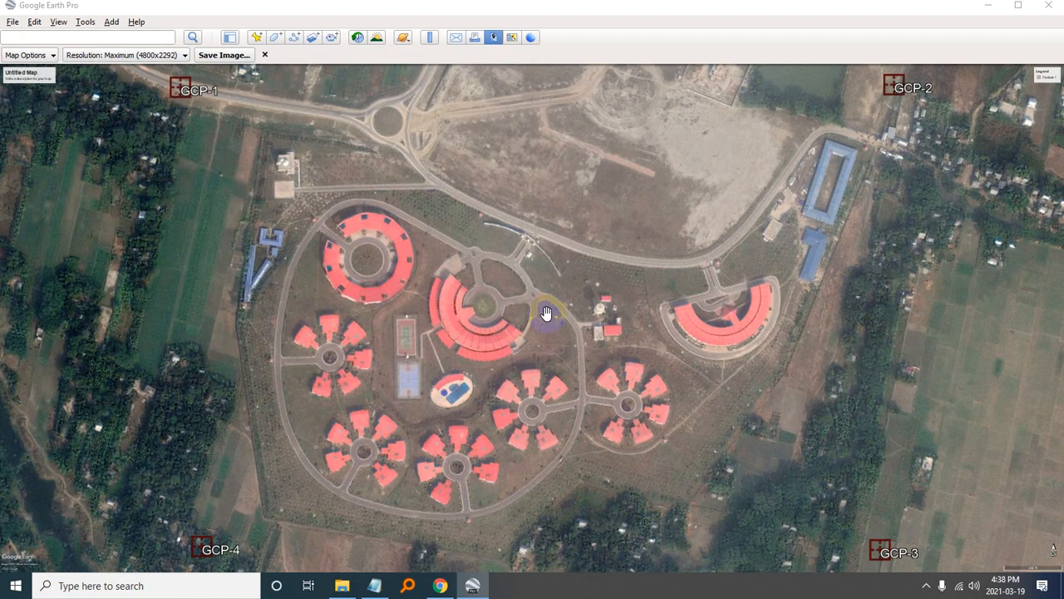
# - Minimize Google Earth Pro, switch to GCP.txt in Notepad and save the recorded coordinates
pyautogui.click(986, 5)
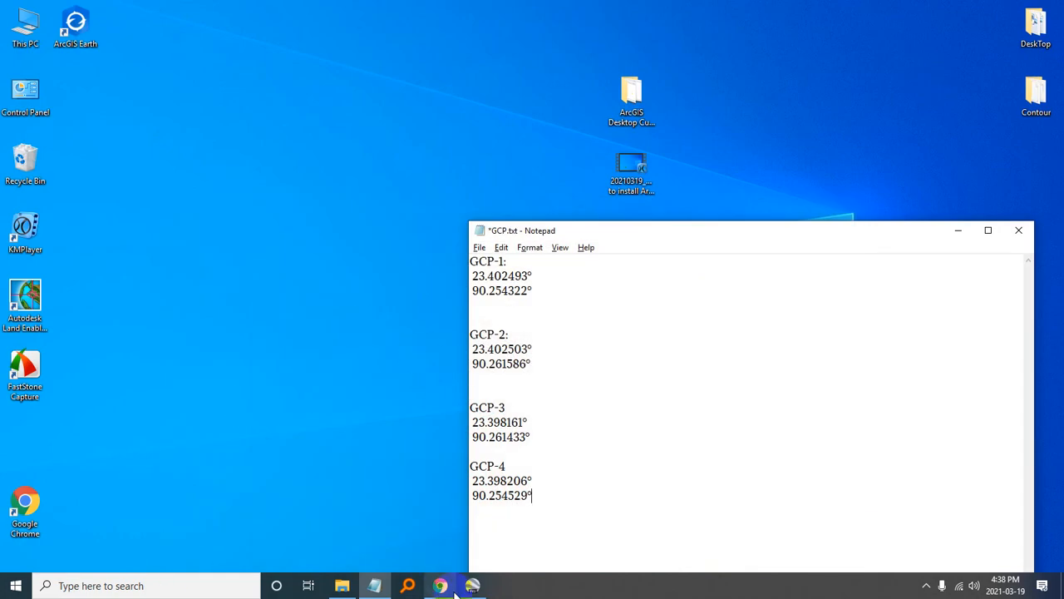
pyautogui.click(342, 585)
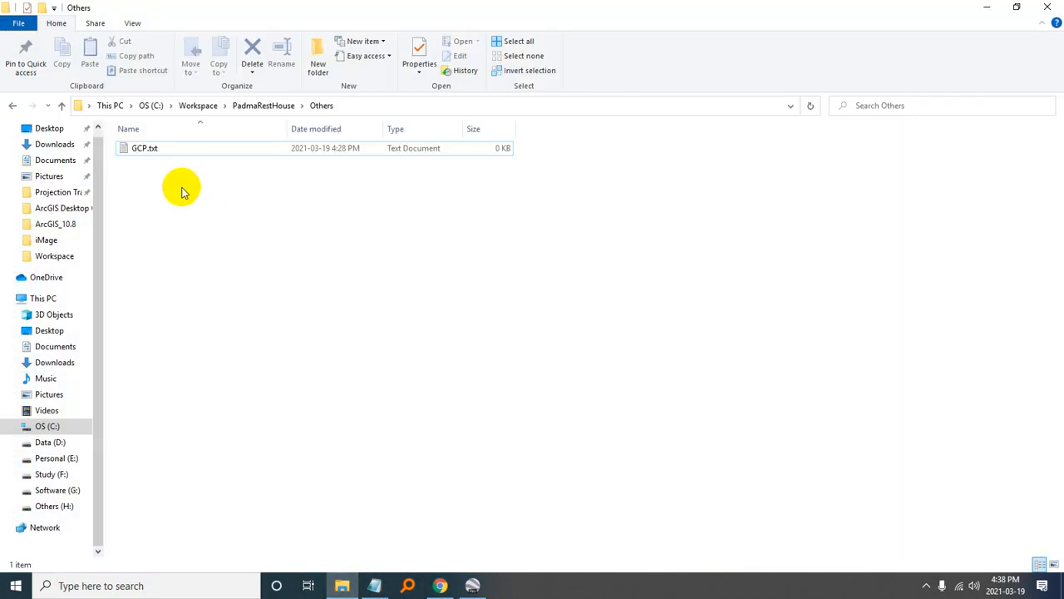
pyautogui.click(375, 585)
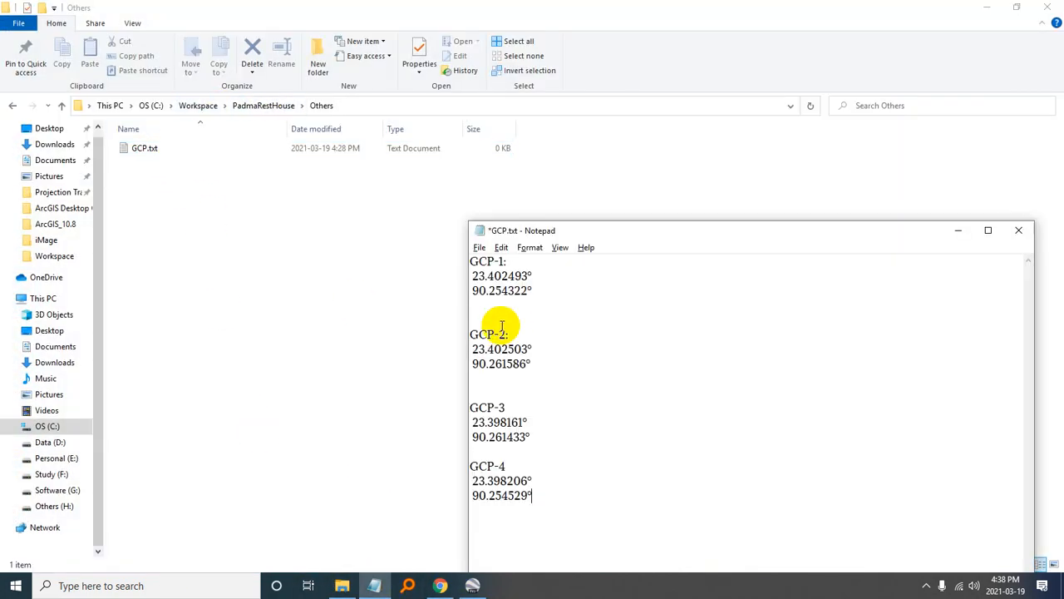
pyautogui.click(579, 376)
pyautogui.click(480, 247)
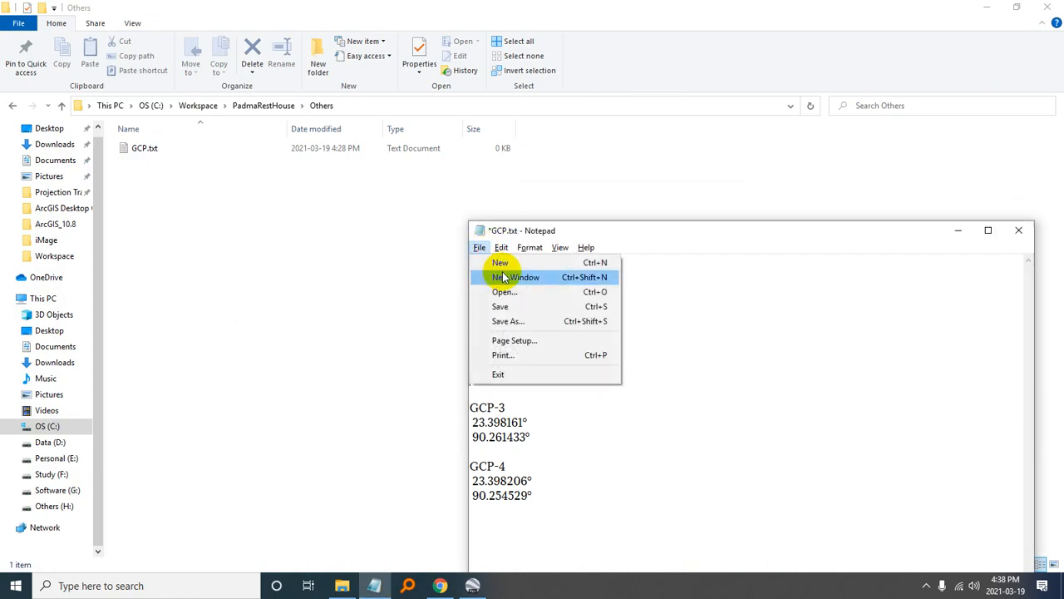
pyautogui.click(499, 304)
# - Open iMage.jpg from the PadmaRestHouse iMage folder to check the exported picture and its GCP markers, and close the viewer
pyautogui.click(260, 105)
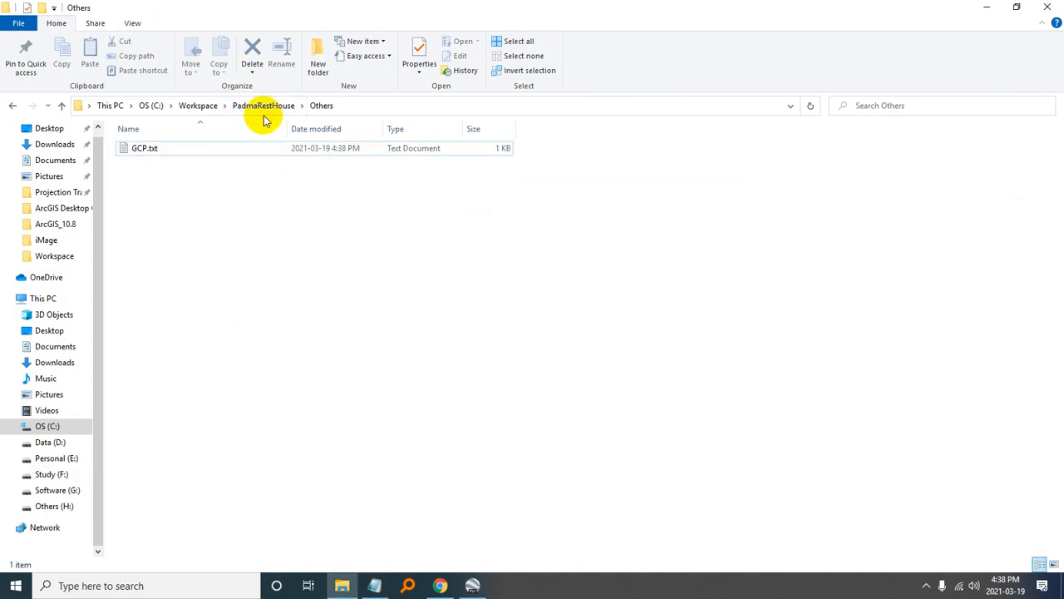
pyautogui.click(245, 110)
pyautogui.doubleClick(186, 148)
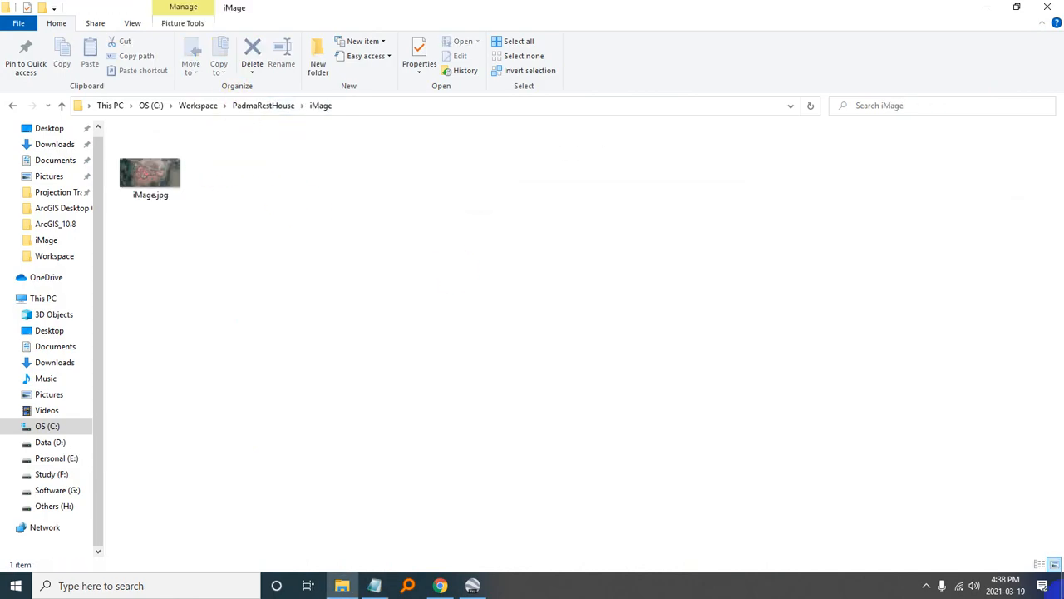
pyautogui.click(161, 183)
pyautogui.doubleClick(160, 183)
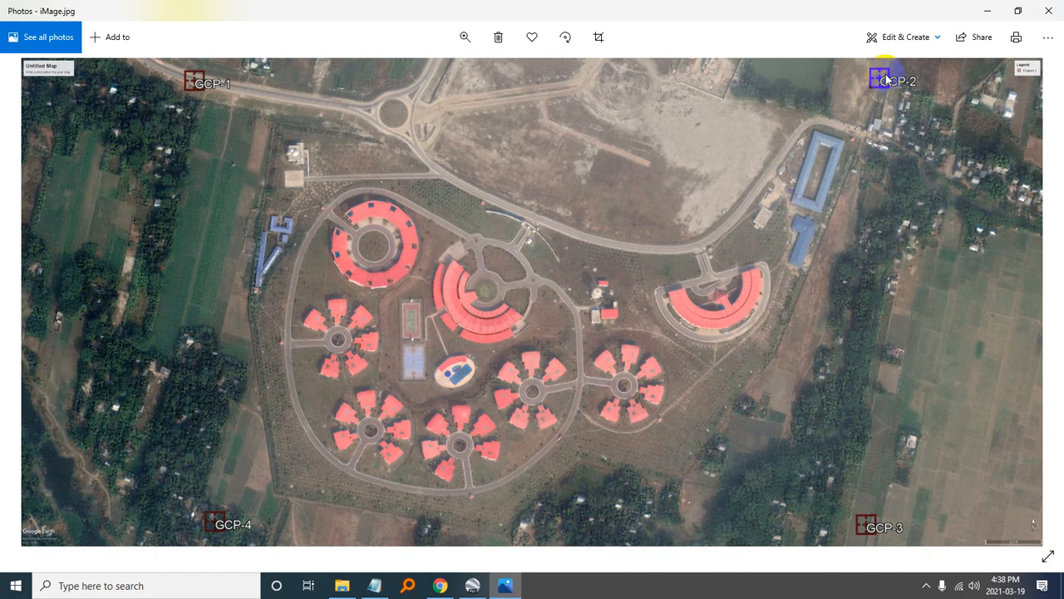
pyautogui.click(1046, 11)
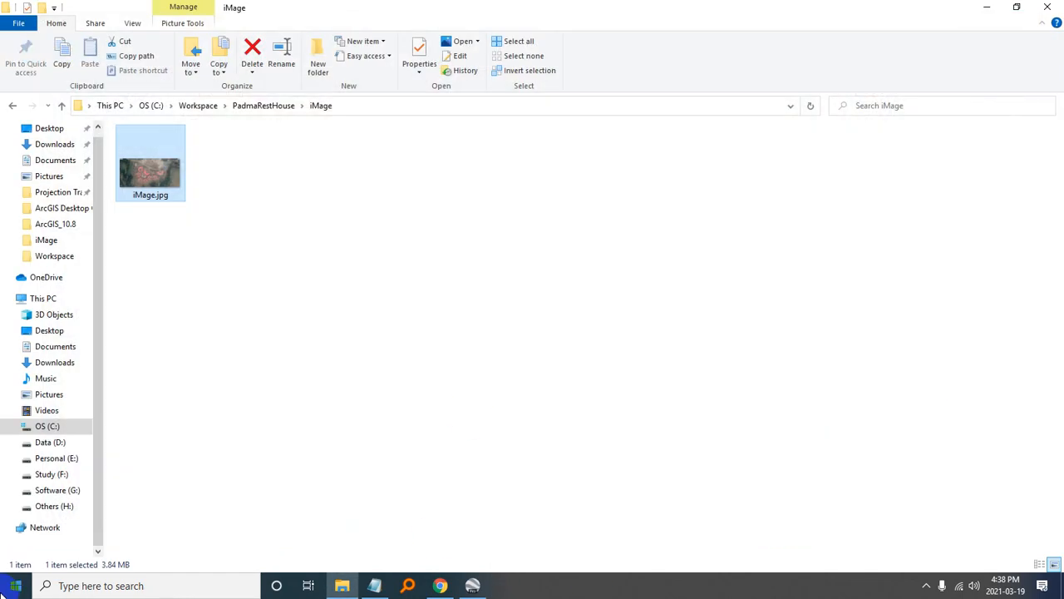
# - Start ArcMap and add iMage.jpg from the PadmaRestHouse iMage folder as a layer, accepting its unknown spatial reference
pyautogui.click(15, 585)
pyautogui.click(253, 391)
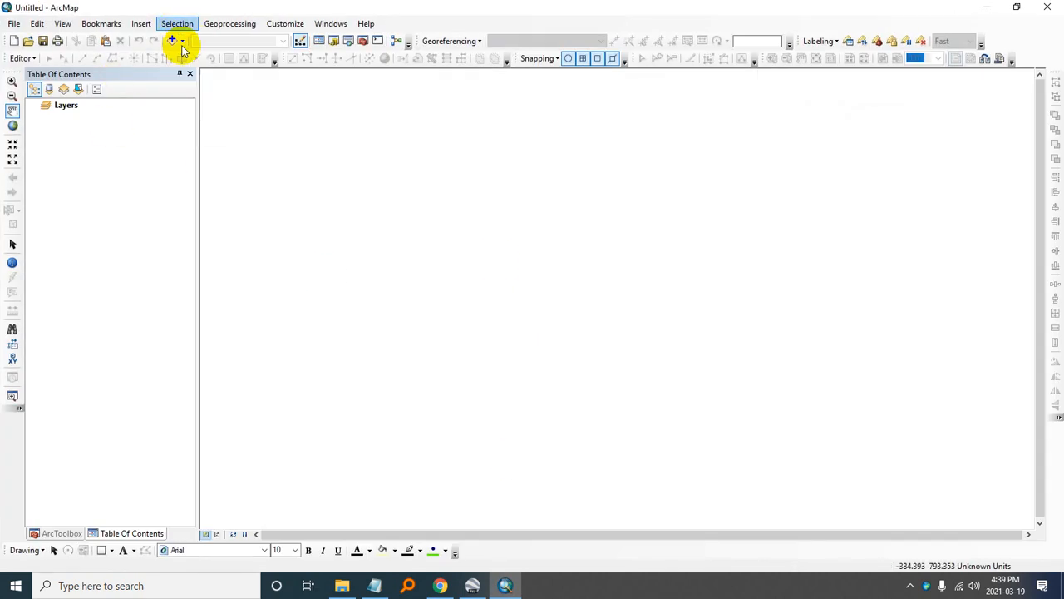
pyautogui.click(172, 42)
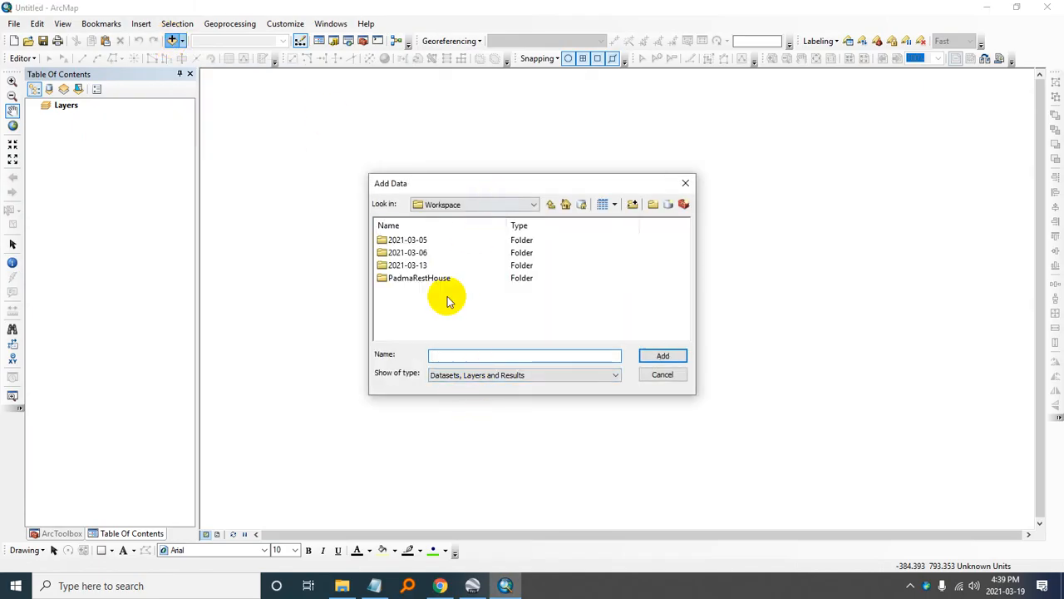
pyautogui.doubleClick(409, 279)
pyautogui.doubleClick(401, 241)
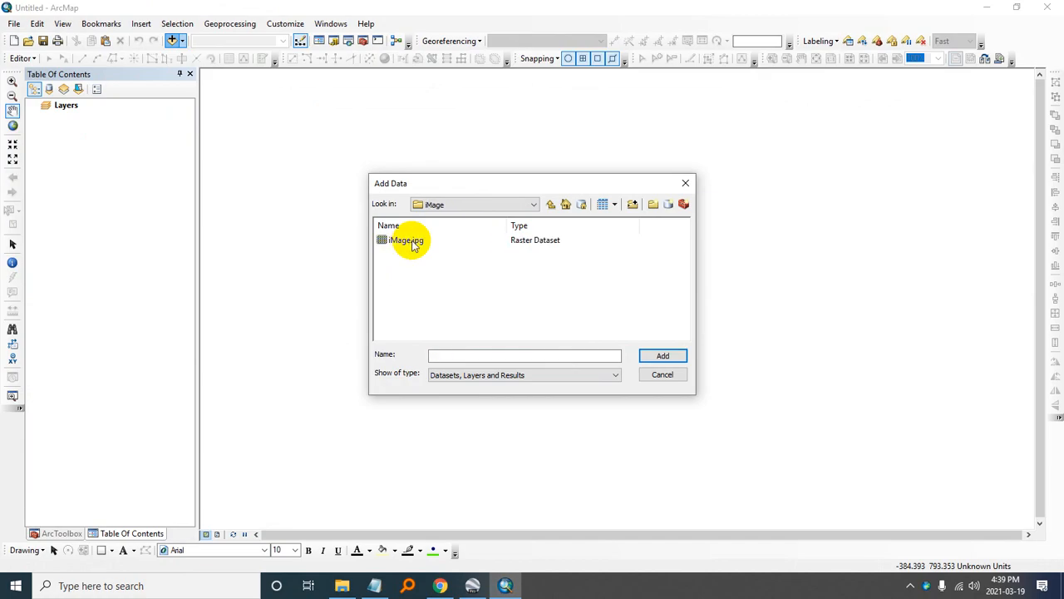
pyautogui.click(409, 246)
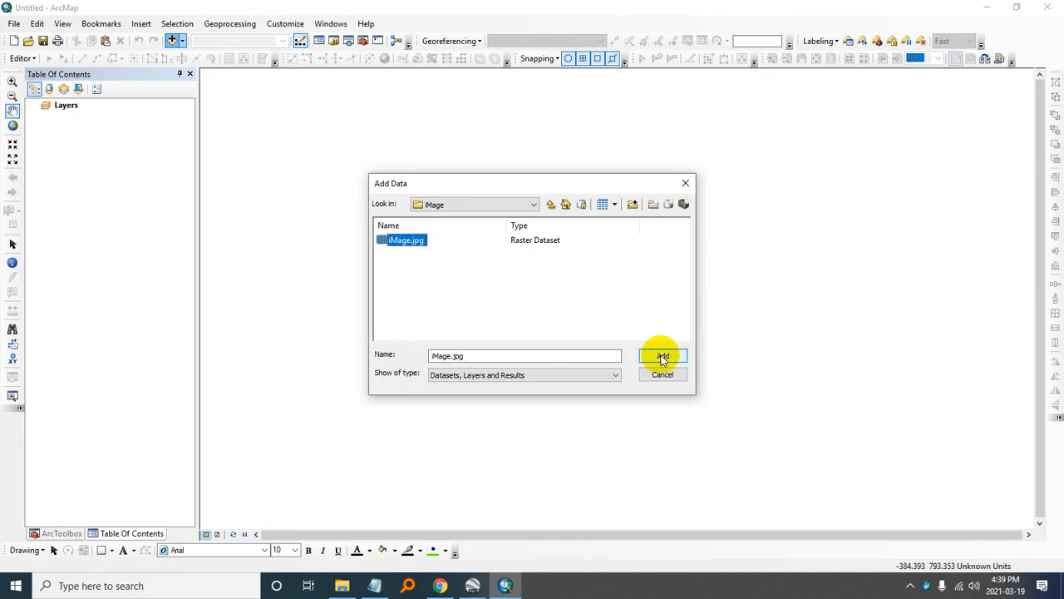
pyautogui.click(662, 356)
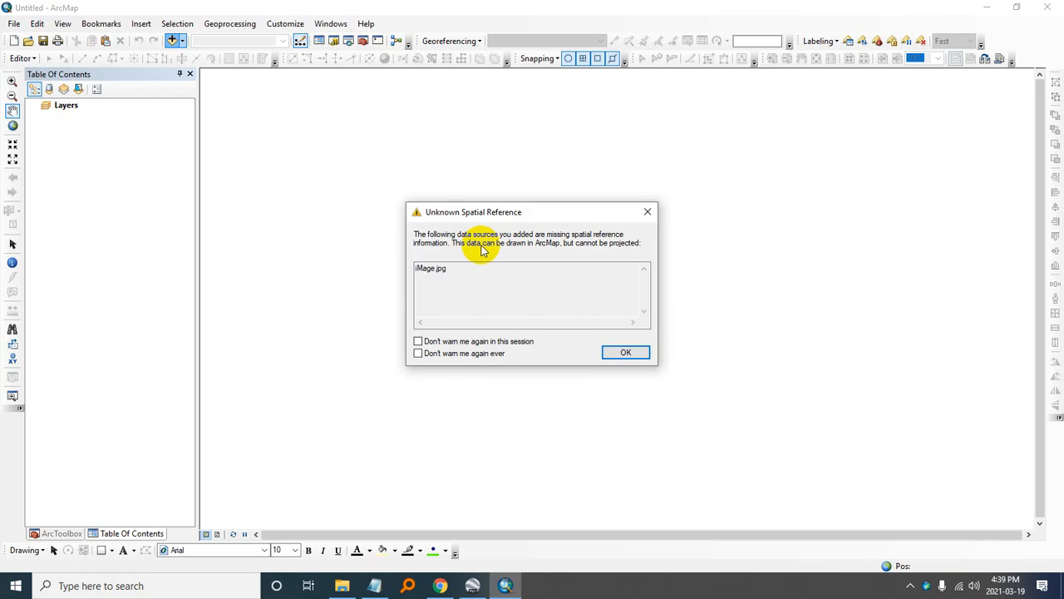
pyautogui.click(639, 353)
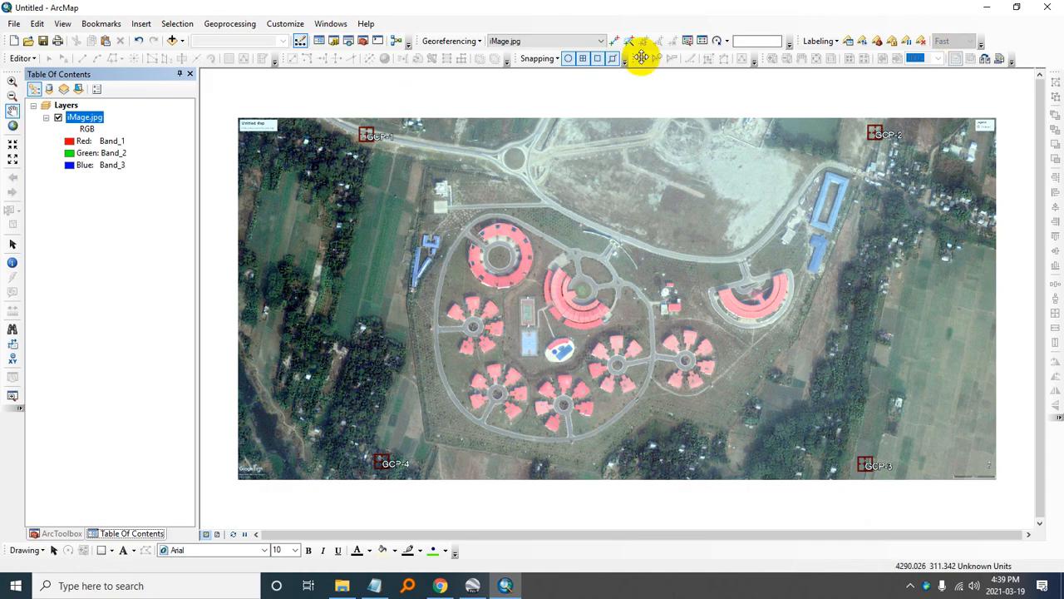
# - Place a georeferencing control point at the centre of the GCP-1 marker on iMage.jpg
pyautogui.click(12, 83)
pyautogui.moveTo(340, 103); pyautogui.dragTo(361, 171)
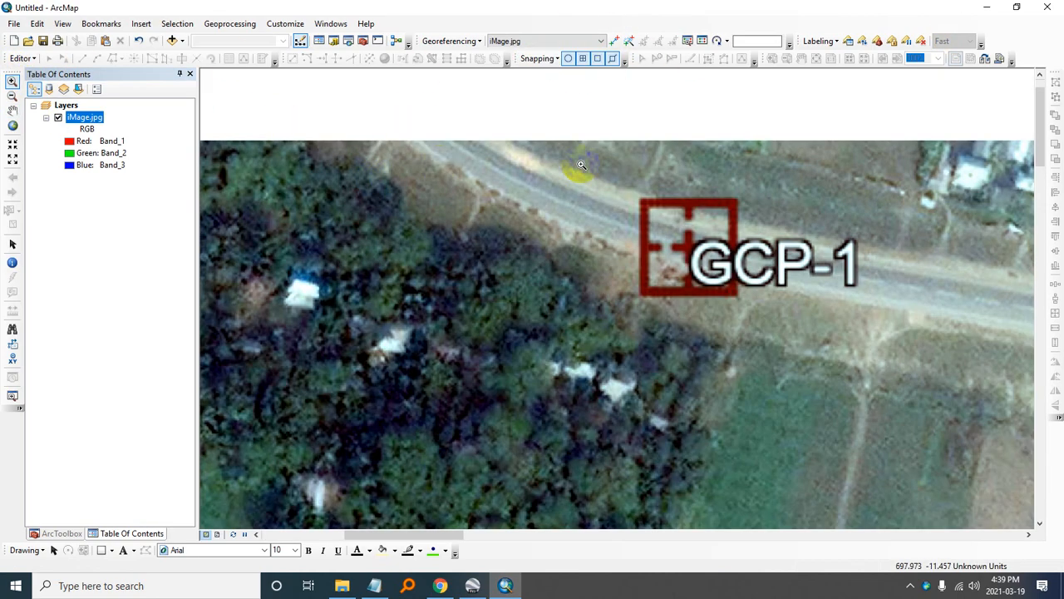
pyautogui.moveTo(584, 166); pyautogui.dragTo(790, 315)
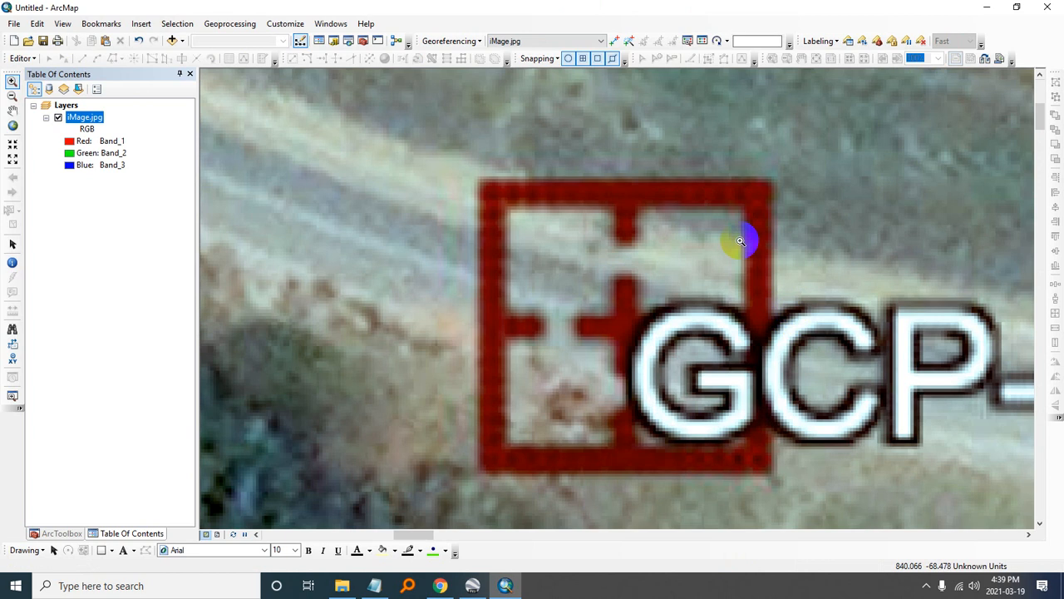
pyautogui.click(615, 42)
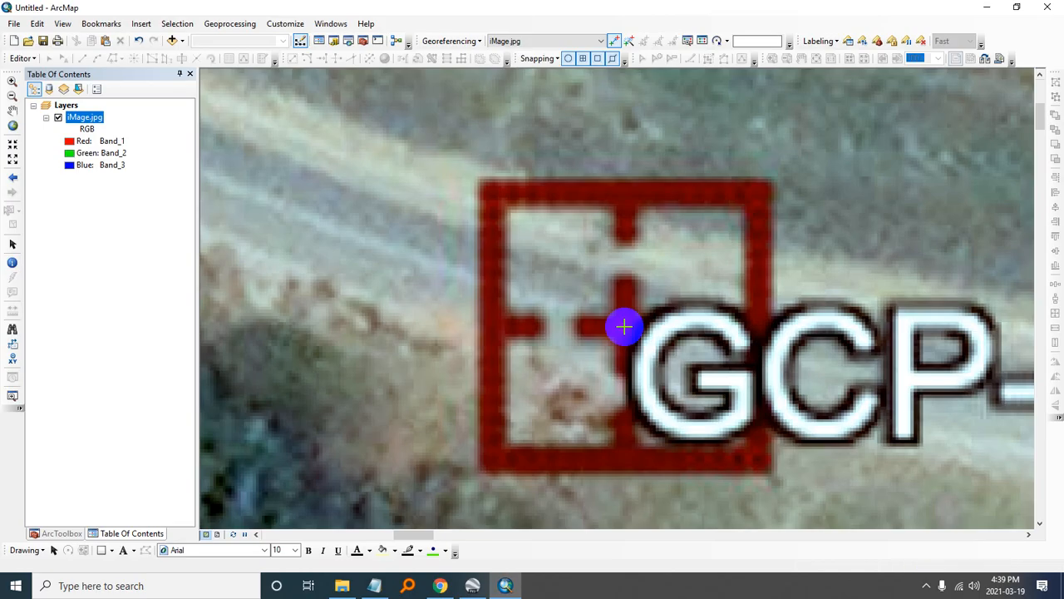
pyautogui.click(624, 327)
# - Enter GCP-1's longitude from GCP.txt, 90.254322, as the control point's X coordinate
pyautogui.rightClick(626, 328)
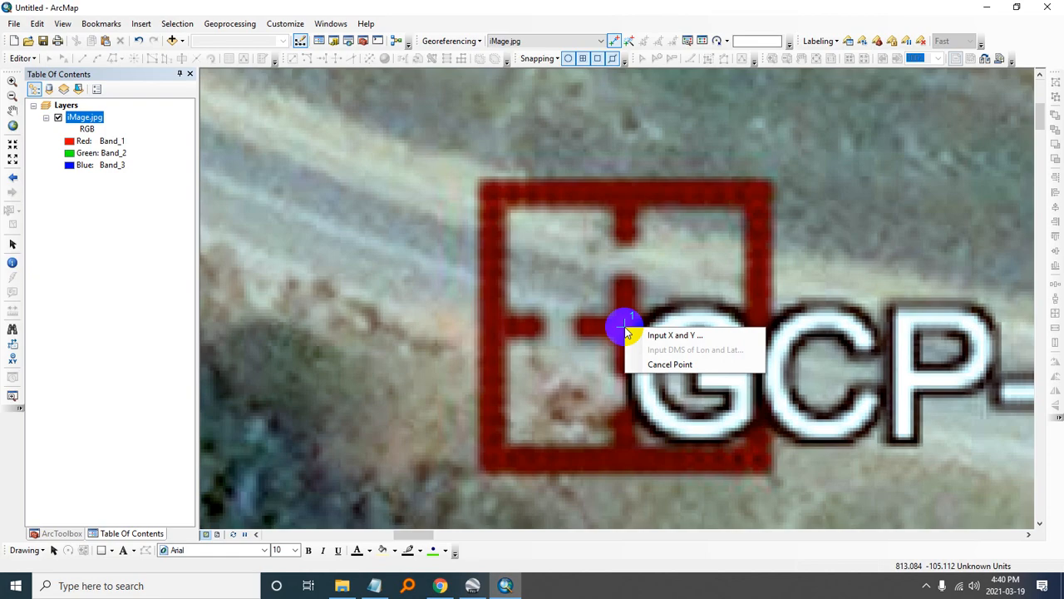
pyautogui.click(641, 337)
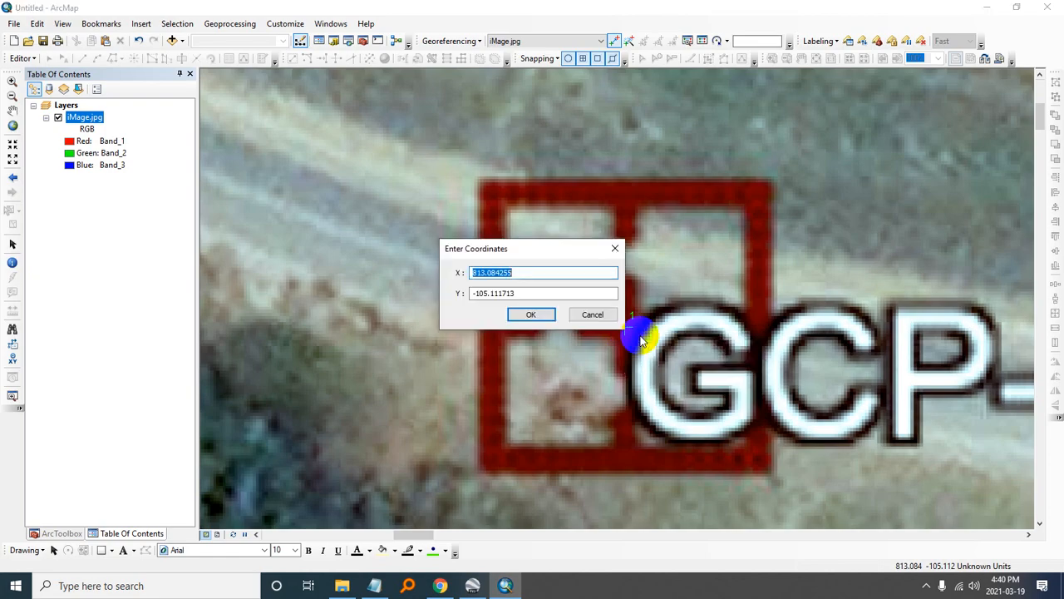
pyautogui.hotkey('alt', 'Tab')
pyautogui.hotkey('alt', 'Tab')
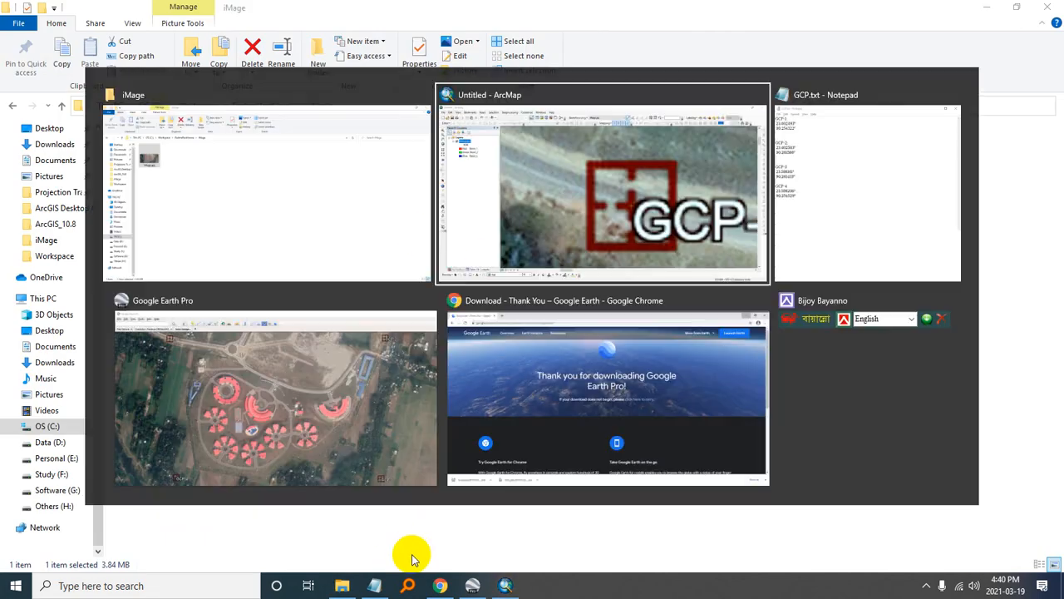
pyautogui.click(374, 586)
pyautogui.moveTo(542, 291); pyautogui.dragTo(466, 290)
pyautogui.hotkey('ctrl', 'c')
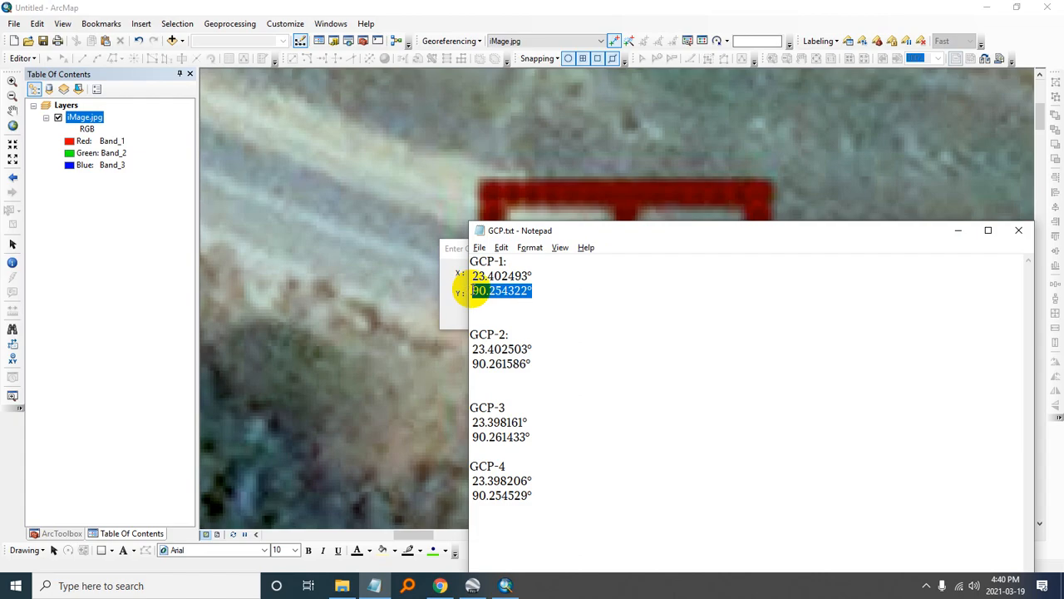
pyautogui.click(447, 255)
pyautogui.click(529, 274)
pyautogui.moveTo(529, 274); pyautogui.dragTo(467, 275)
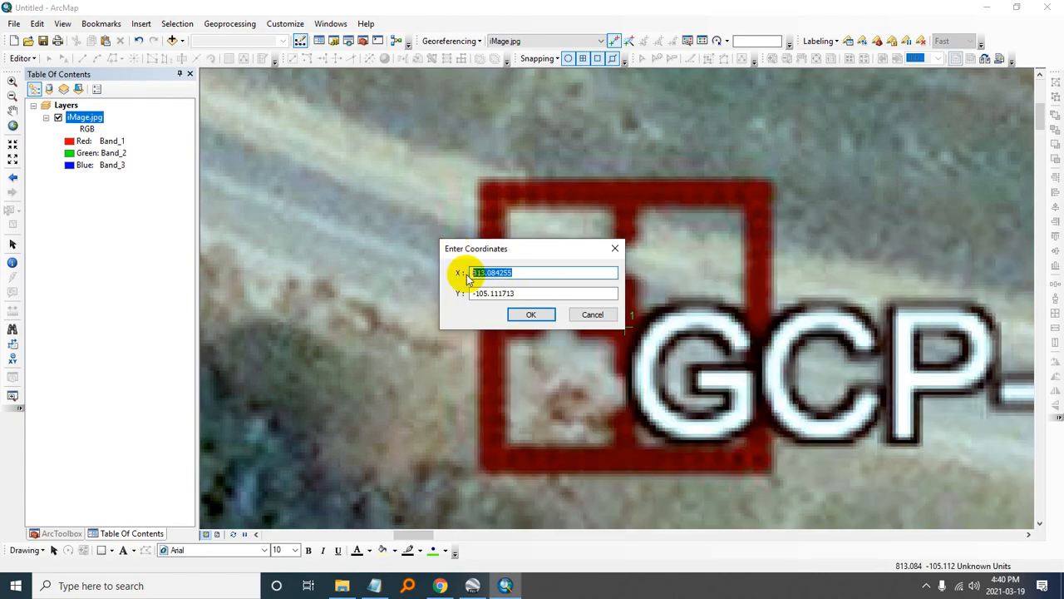
pyautogui.hotkey('ctrl', 'v')
# - Enter GCP-1's latitude from GCP.txt, 23.402493, as the control point's Y coordinate and apply the coordinates
pyautogui.hotkey('alt', 'Tab')
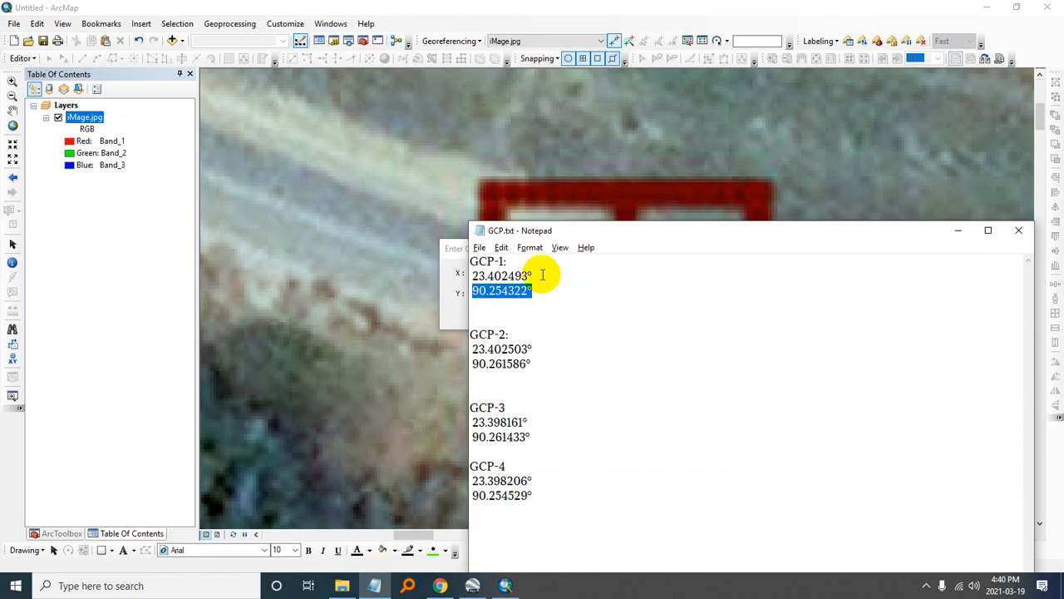
pyautogui.moveTo(541, 274); pyautogui.dragTo(460, 269)
pyautogui.hotkey('ctrl', 'c')
pyautogui.hotkey('alt', 'Tab')
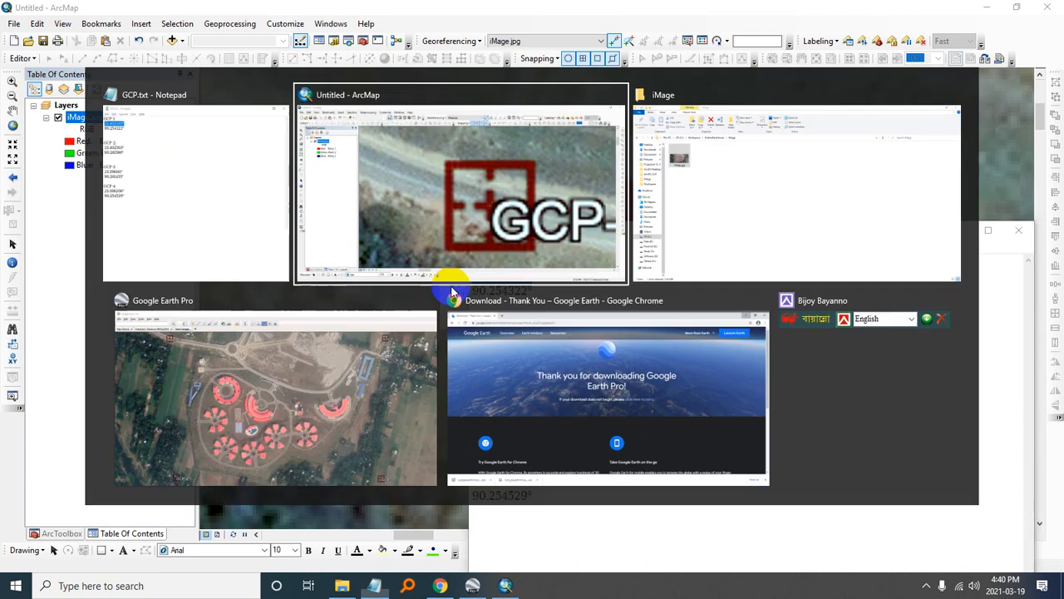
pyautogui.moveTo(529, 294); pyautogui.dragTo(461, 289)
pyautogui.hotkey('ctrl', 'v')
pyautogui.click(532, 315)
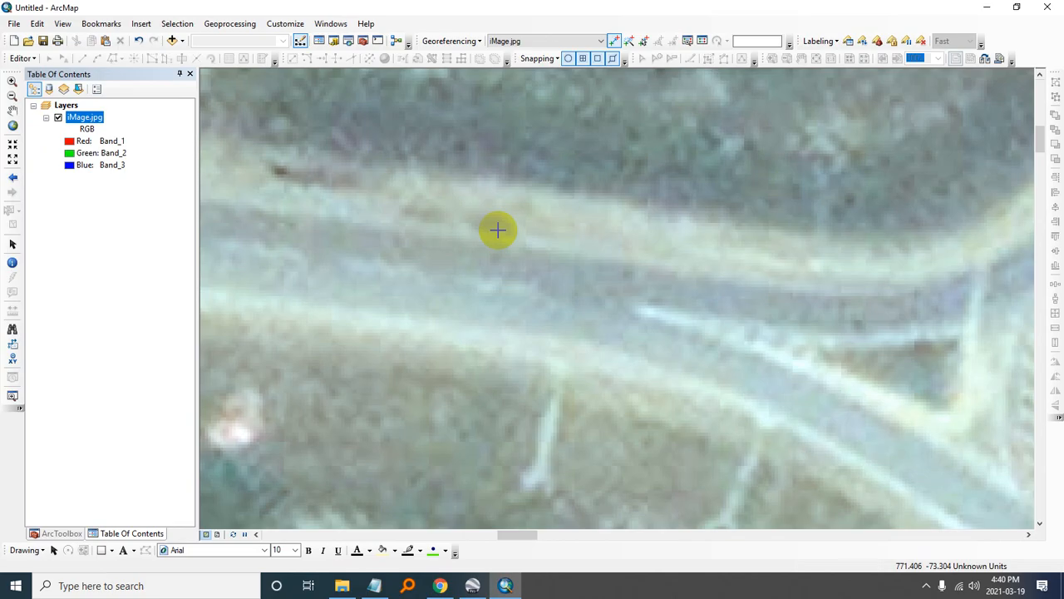
# - Show the map's full extent and zoom out to inspect how the image is placed
pyautogui.click(12, 127)
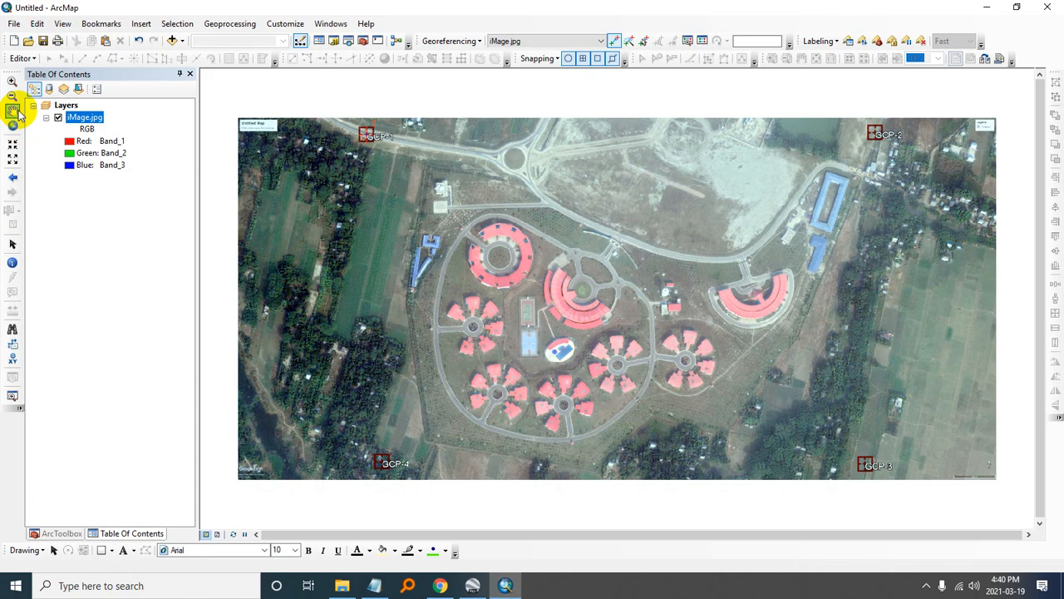
pyautogui.click(13, 97)
pyautogui.click(440, 297)
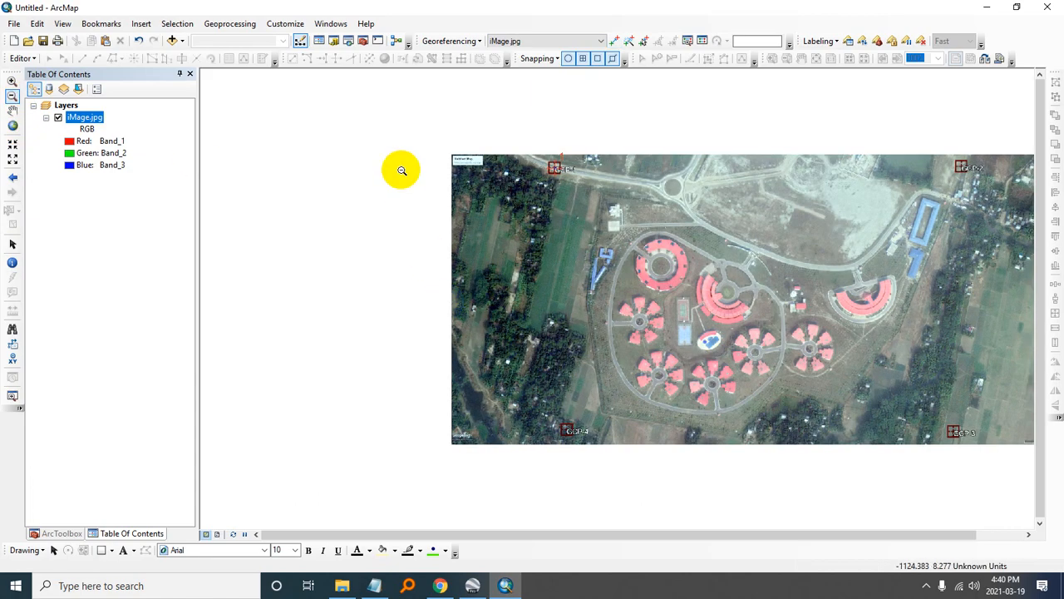
# - Place a georeferencing control point at the centre of the GCP-2 marker on iMage.jpg
pyautogui.click(519, 239)
pyautogui.moveTo(501, 221); pyautogui.dragTo(670, 328)
pyautogui.click(581, 326)
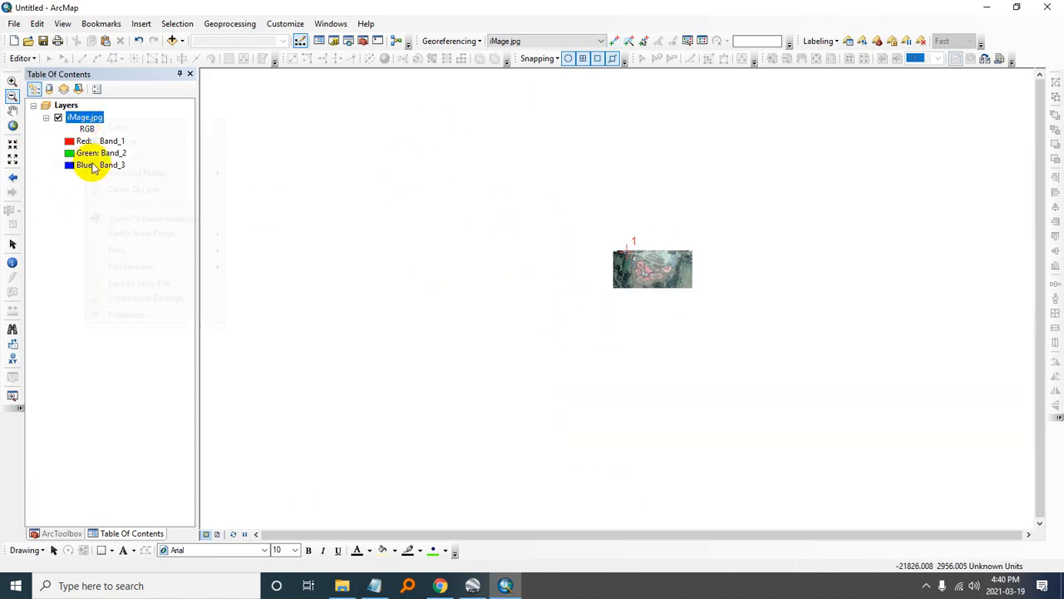
pyautogui.rightClick(85, 117)
pyautogui.click(97, 190)
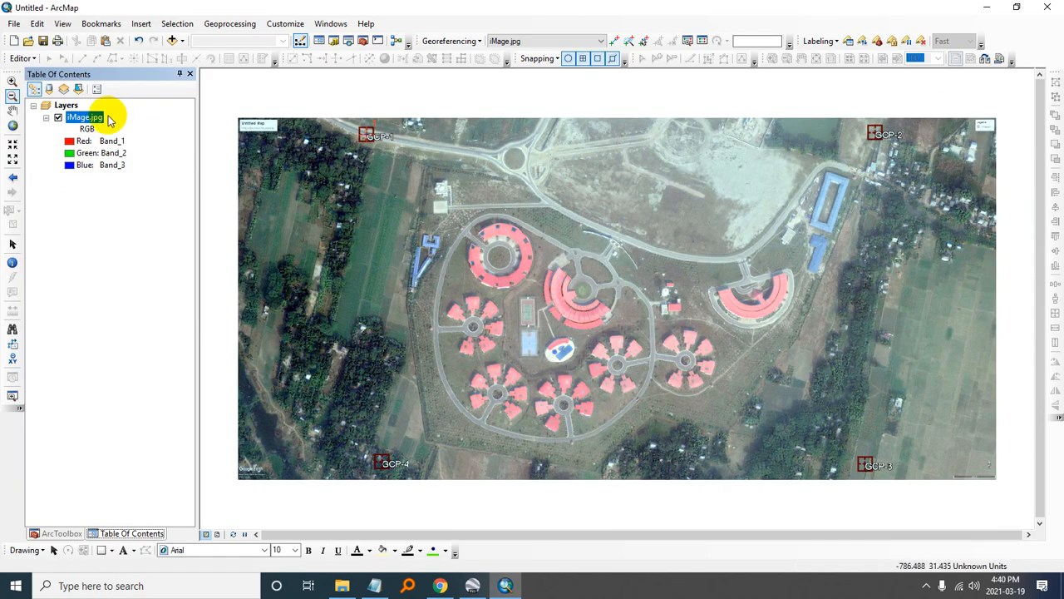
pyautogui.click(12, 82)
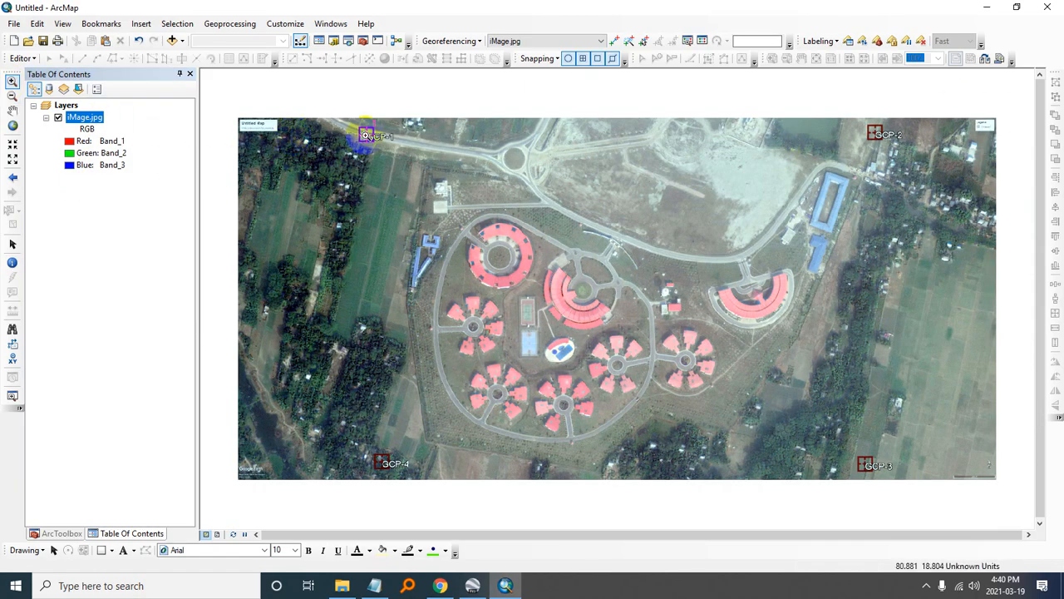
pyautogui.moveTo(856, 108); pyautogui.dragTo(905, 152)
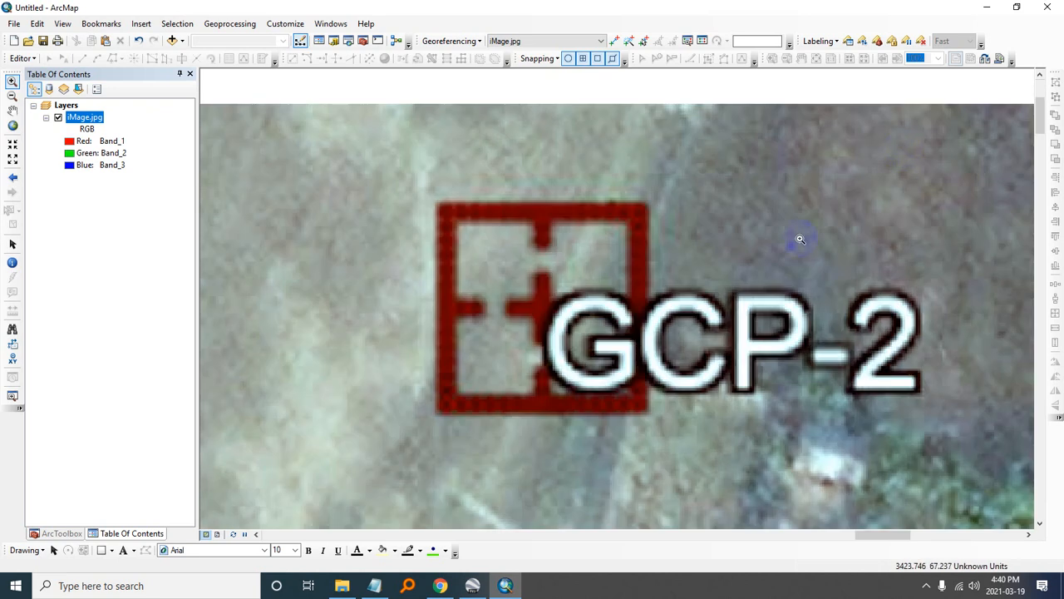
pyautogui.click(614, 41)
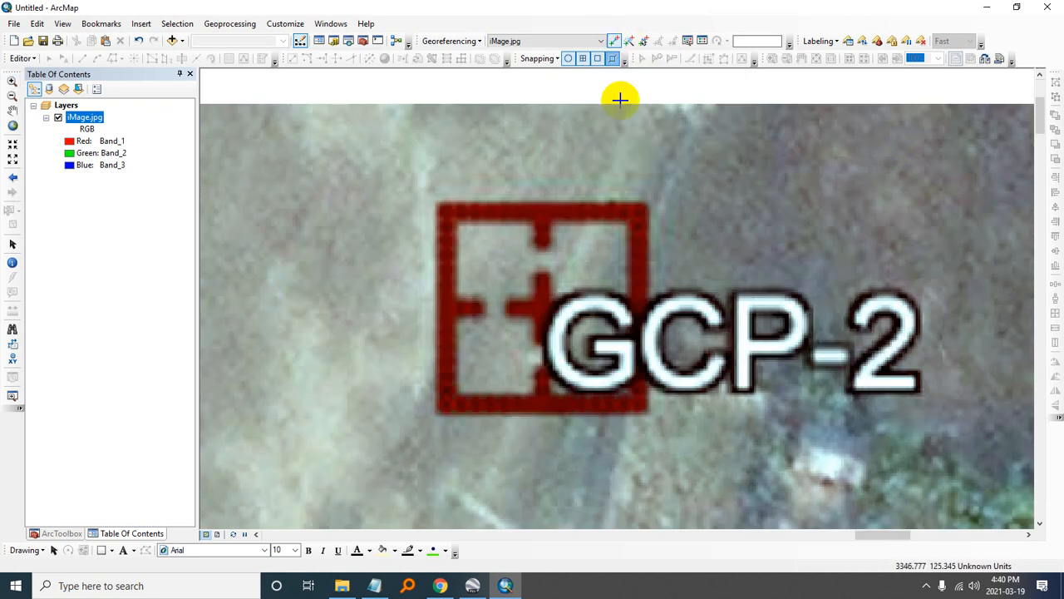
pyautogui.click(541, 309)
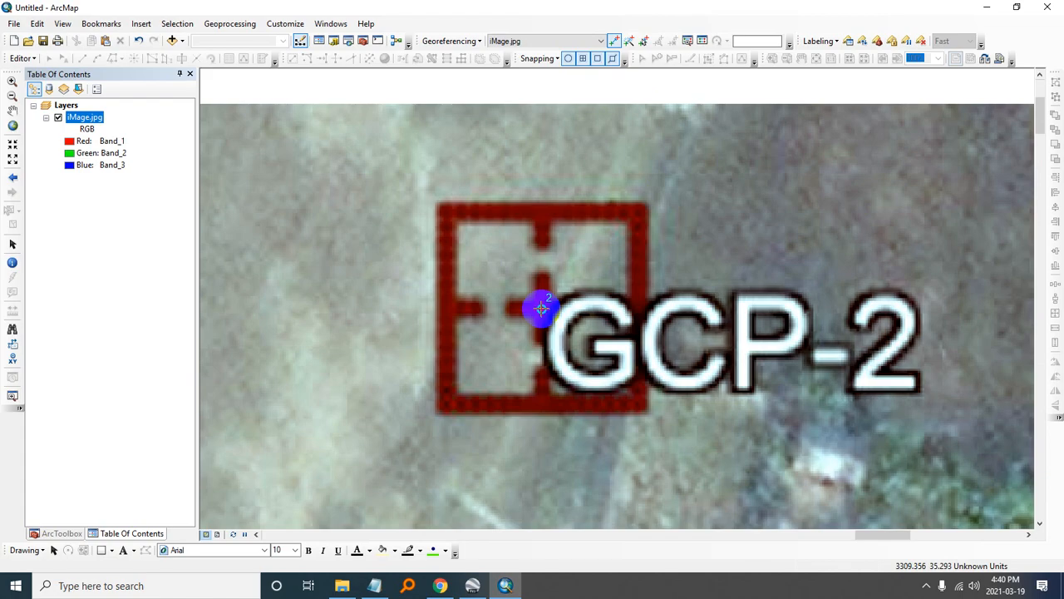
# - Enter GCP-2's latitude from GCP.txt, 23.402503, as the control point's Y coordinate
pyautogui.rightClick(541, 309)
pyautogui.click(580, 318)
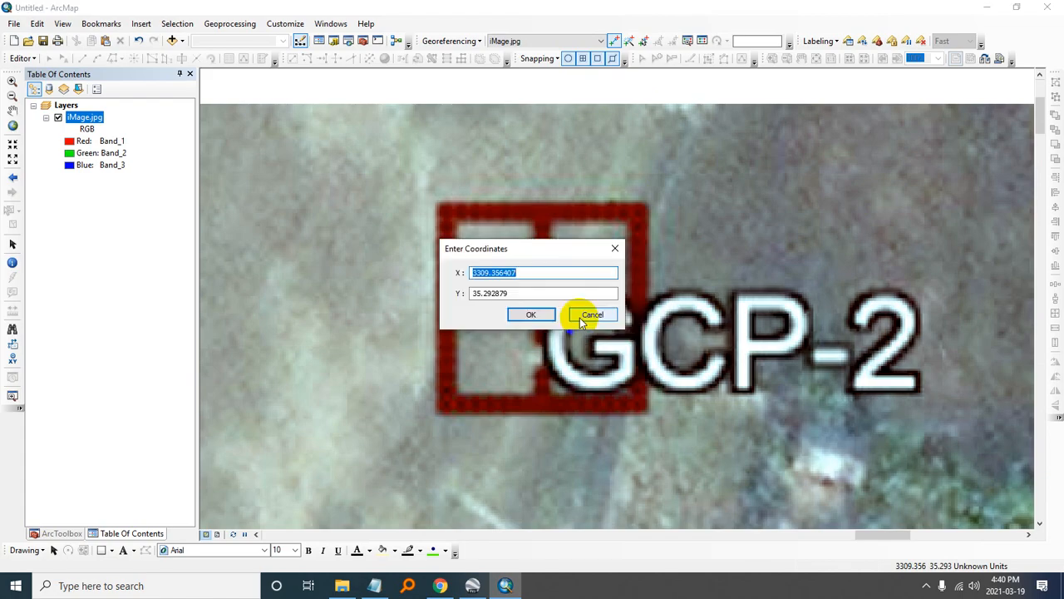
pyautogui.hotkey('alt', 'Tab')
pyautogui.moveTo(552, 348); pyautogui.dragTo(471, 350)
pyautogui.hotkey('ctrl', 'c')
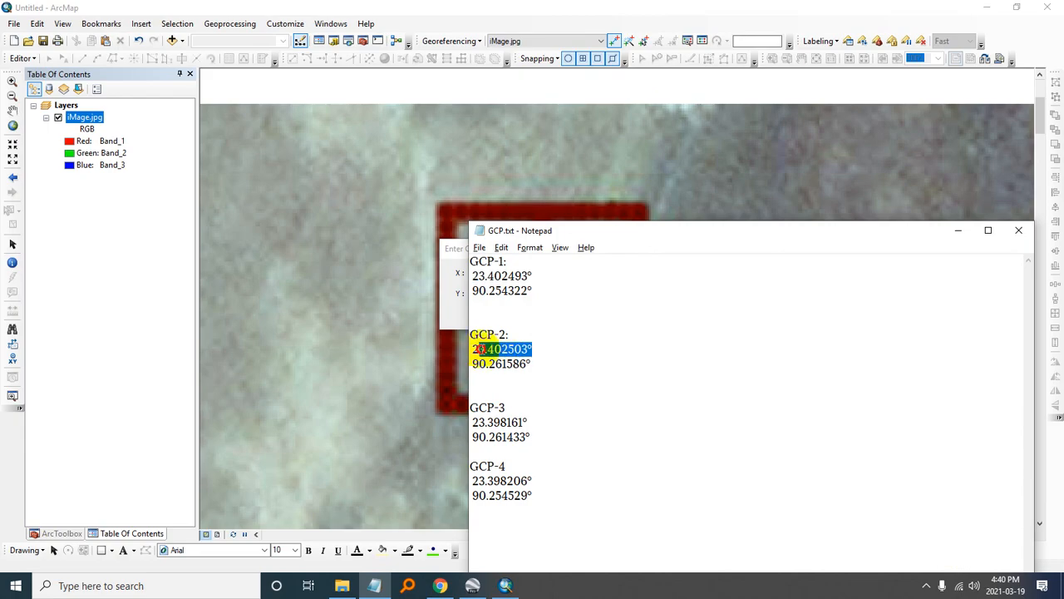
pyautogui.click(453, 260)
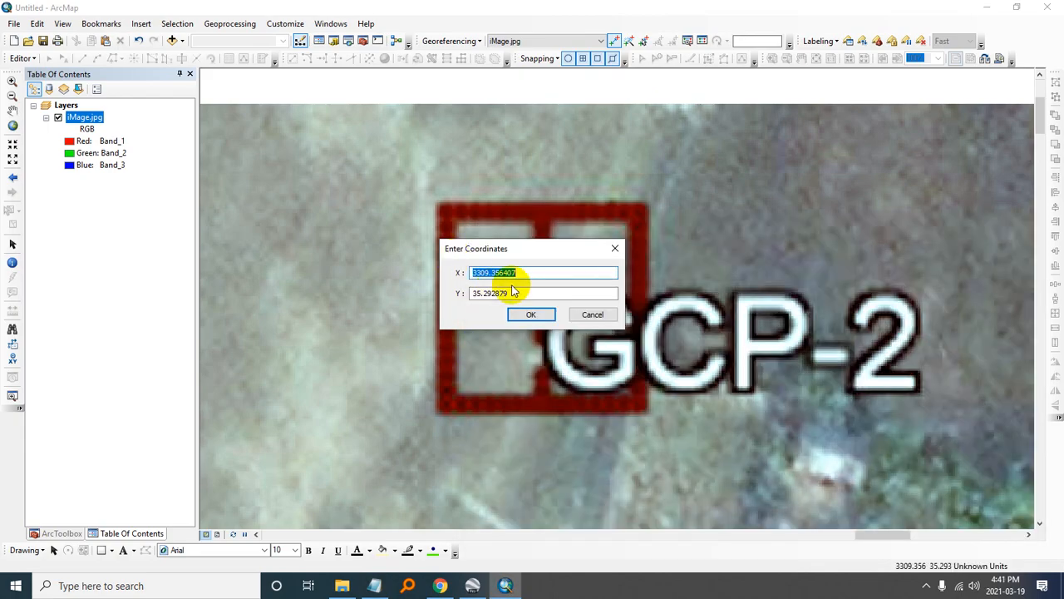
pyautogui.press('Tab')
pyautogui.hotkey('ctrl', 'v')
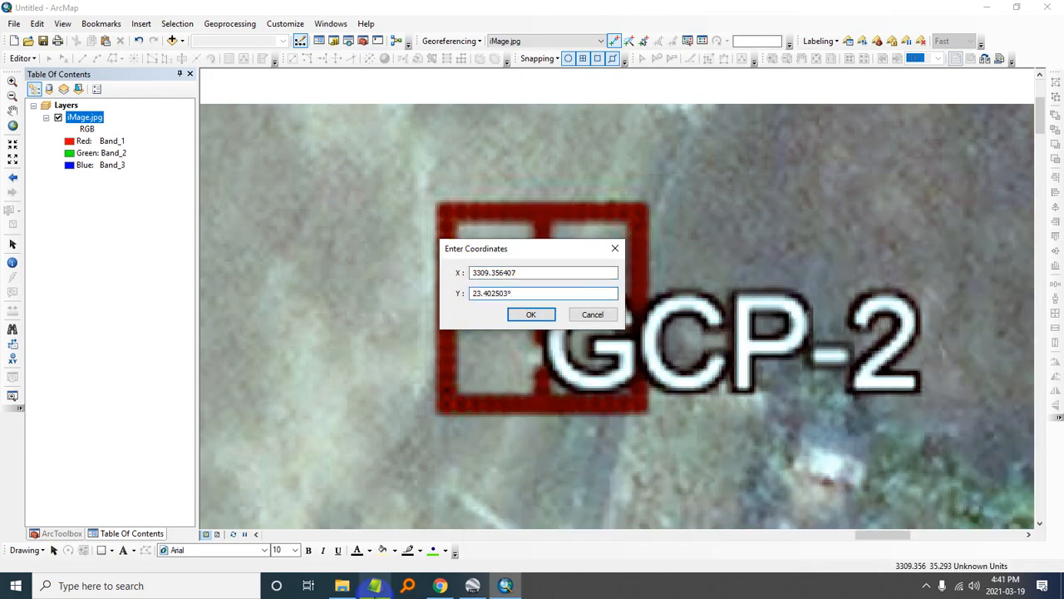
# - Enter GCP-2's longitude from GCP.txt, 90.261586, as the control point's X coordinate and apply the coordinates
pyautogui.click(374, 586)
pyautogui.moveTo(545, 364); pyautogui.dragTo(472, 364)
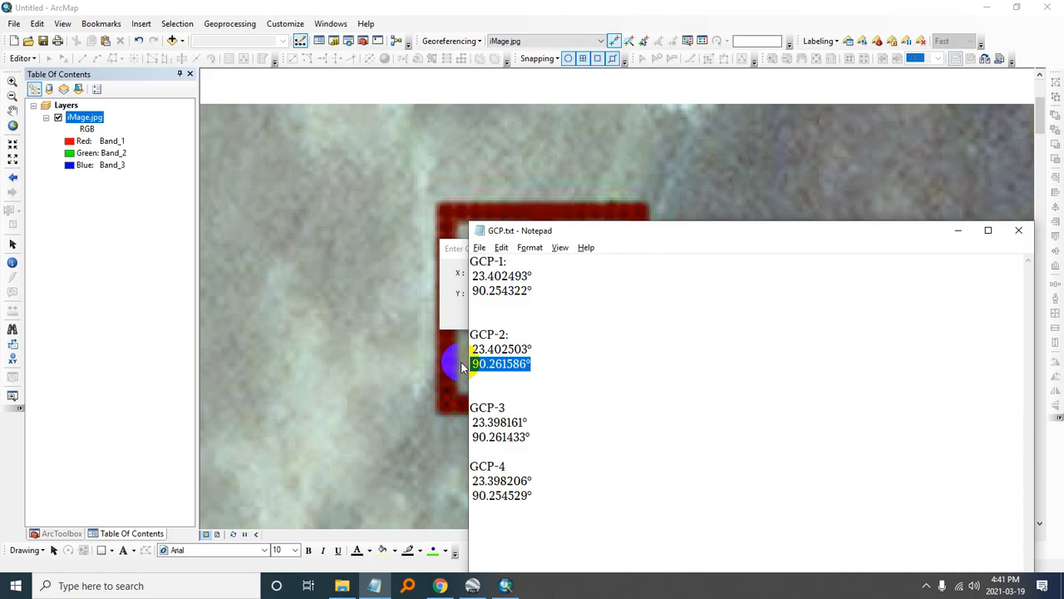
pyautogui.hotkey('ctrl', 'c')
pyautogui.click(458, 296)
pyautogui.moveTo(532, 273); pyautogui.dragTo(454, 274)
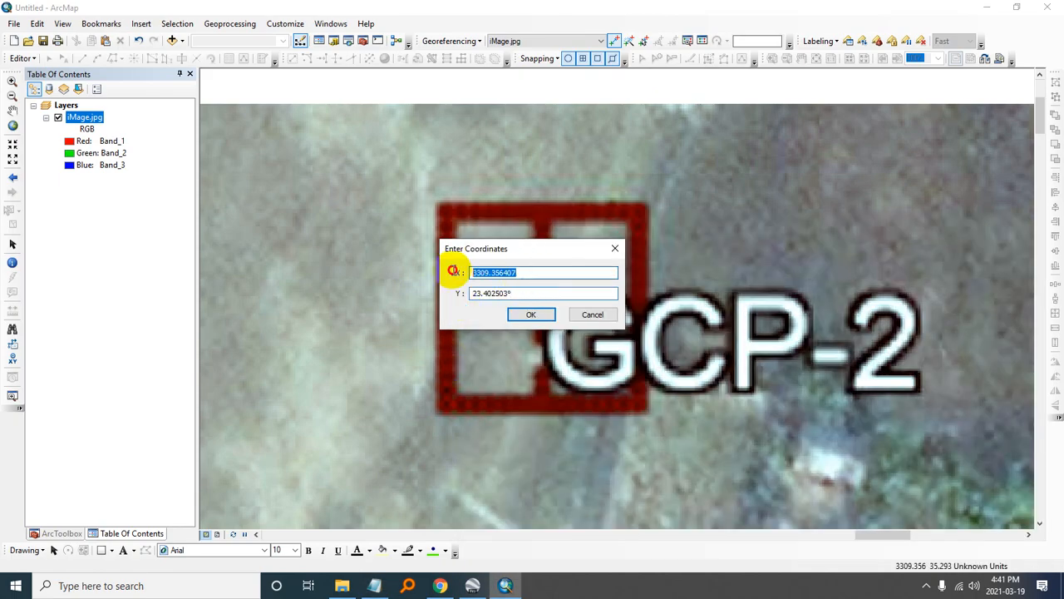
pyautogui.hotkey('ctrl', 'v')
pyautogui.click(533, 314)
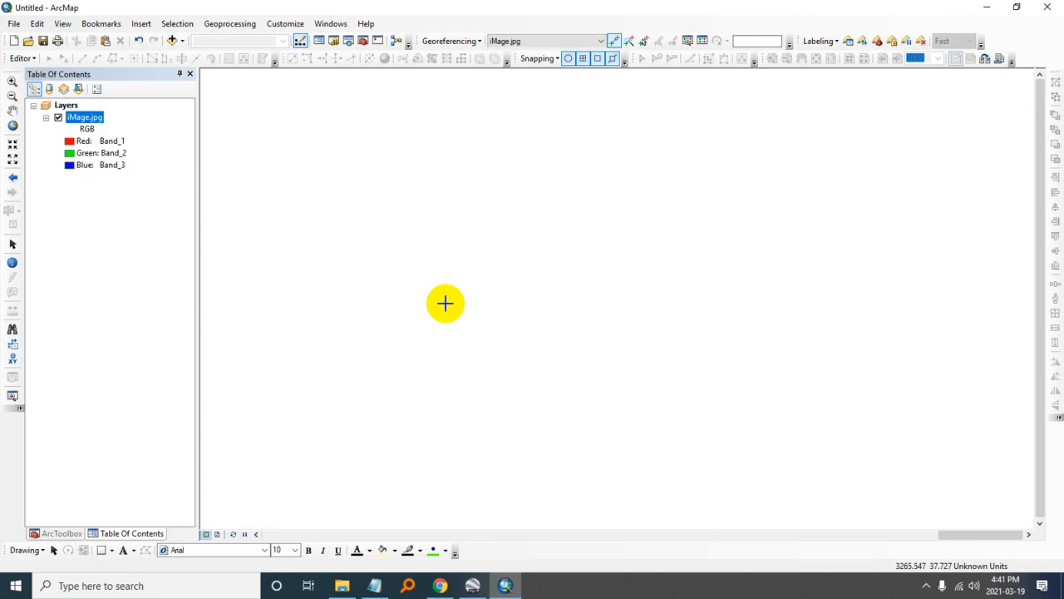
# - Place a georeferencing control point at the centre of the GCP-3 marker on iMage.jpg
pyautogui.click(12, 126)
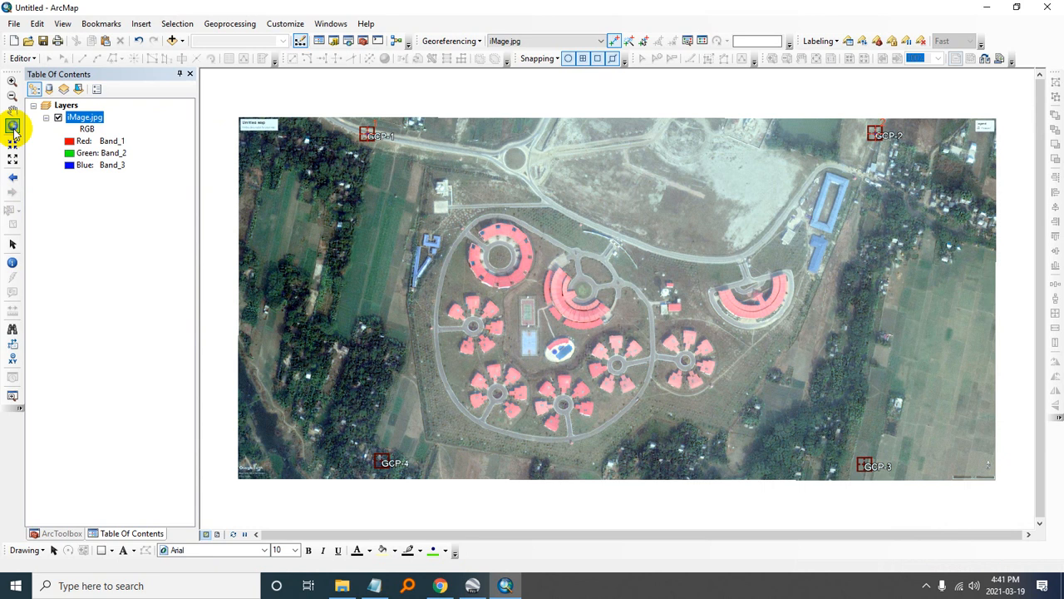
pyautogui.click(12, 81)
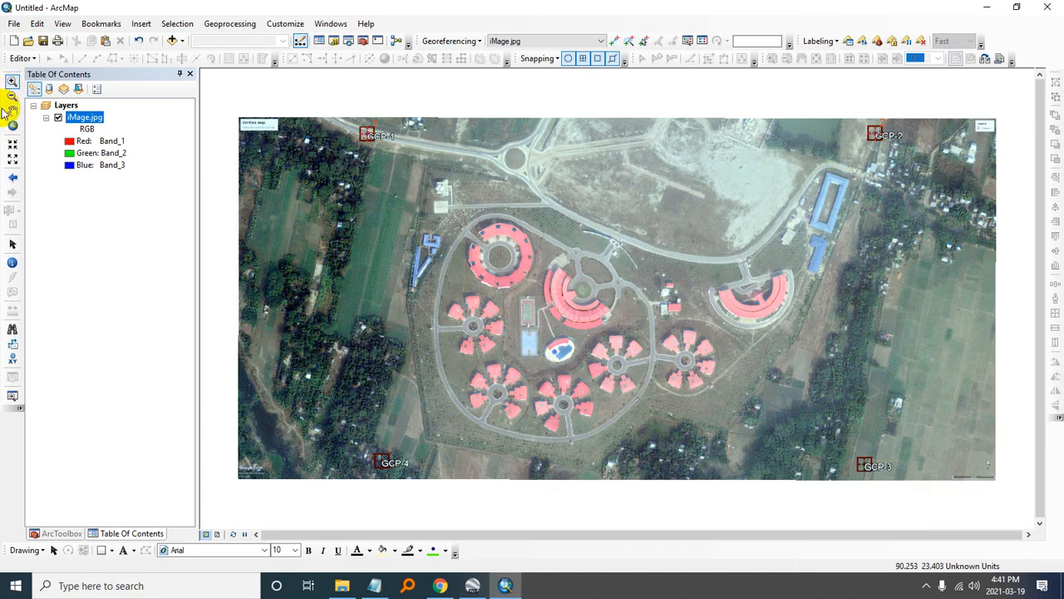
pyautogui.moveTo(692, 348); pyautogui.dragTo(391, 197)
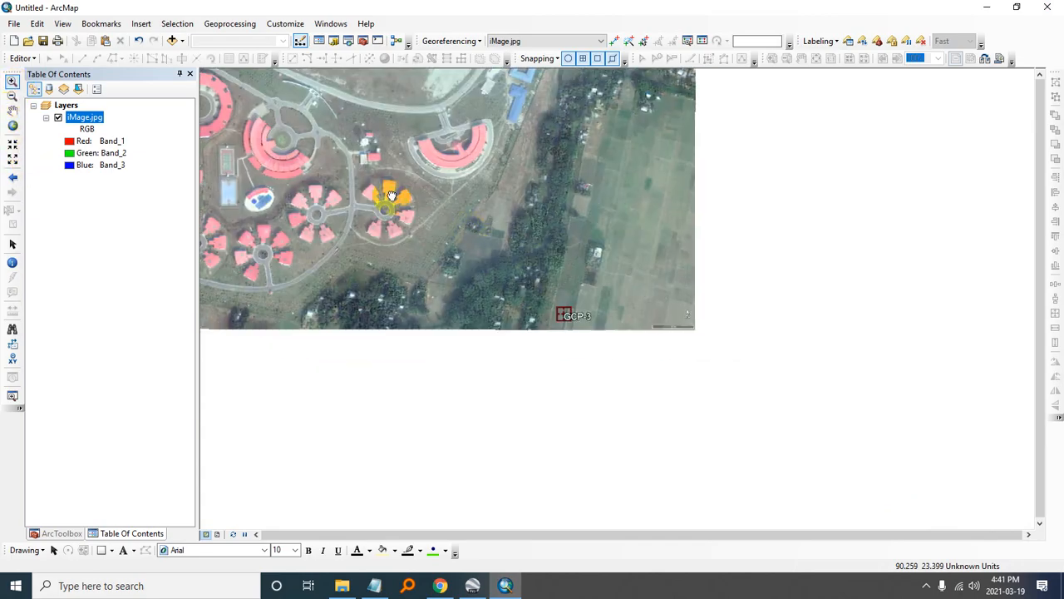
pyautogui.click(13, 162)
pyautogui.click(13, 162)
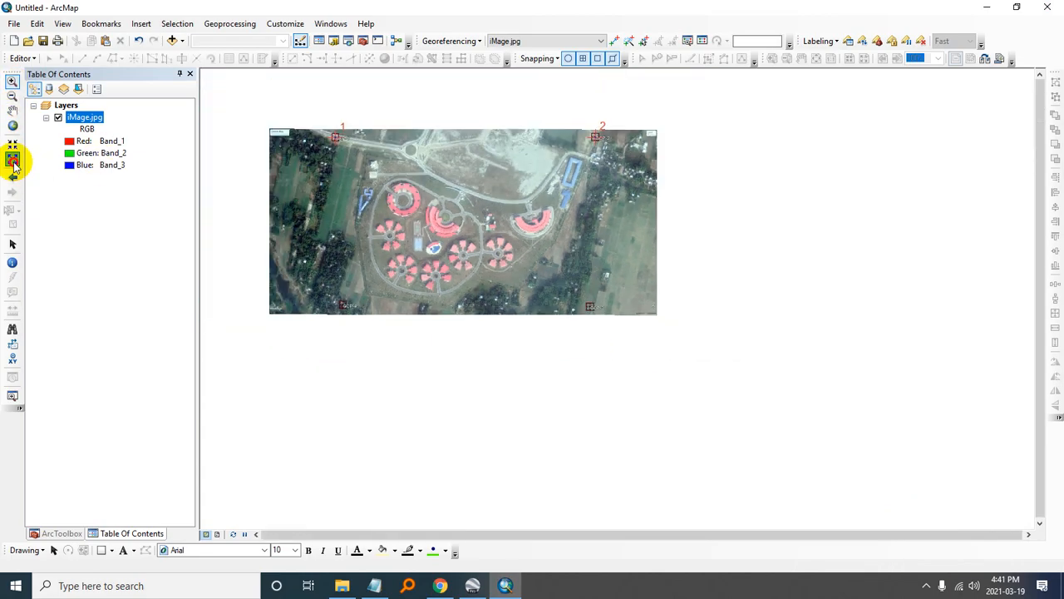
pyautogui.click(13, 162)
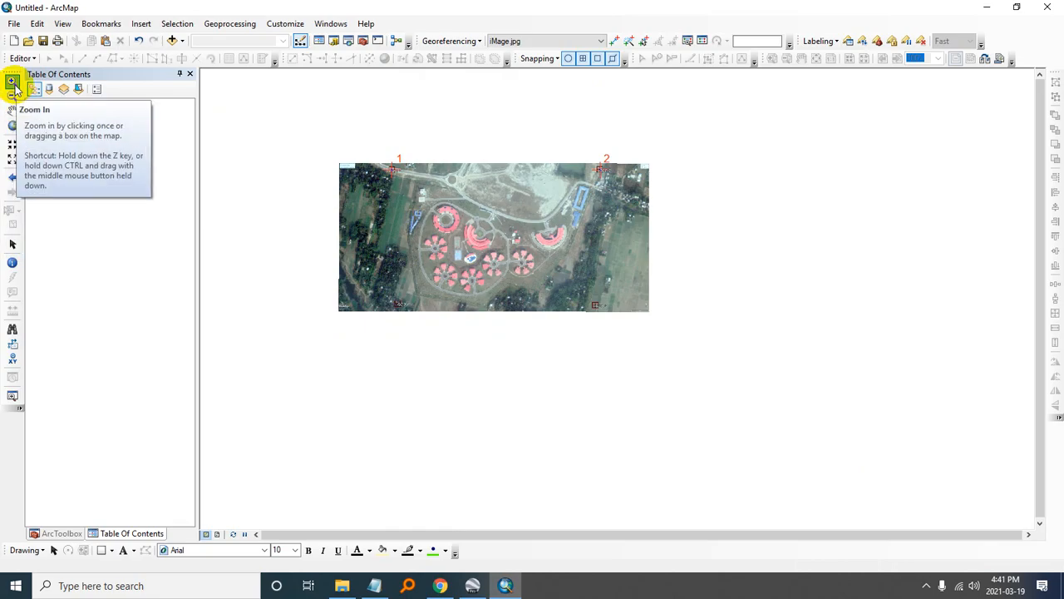
pyautogui.click(12, 143)
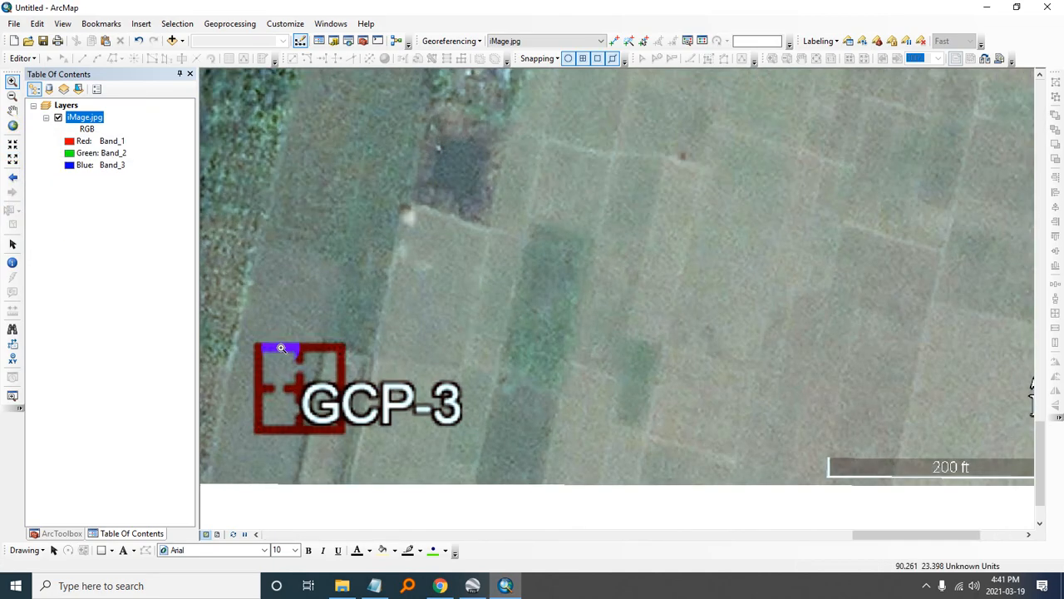
pyautogui.moveTo(281, 348); pyautogui.dragTo(606, 304)
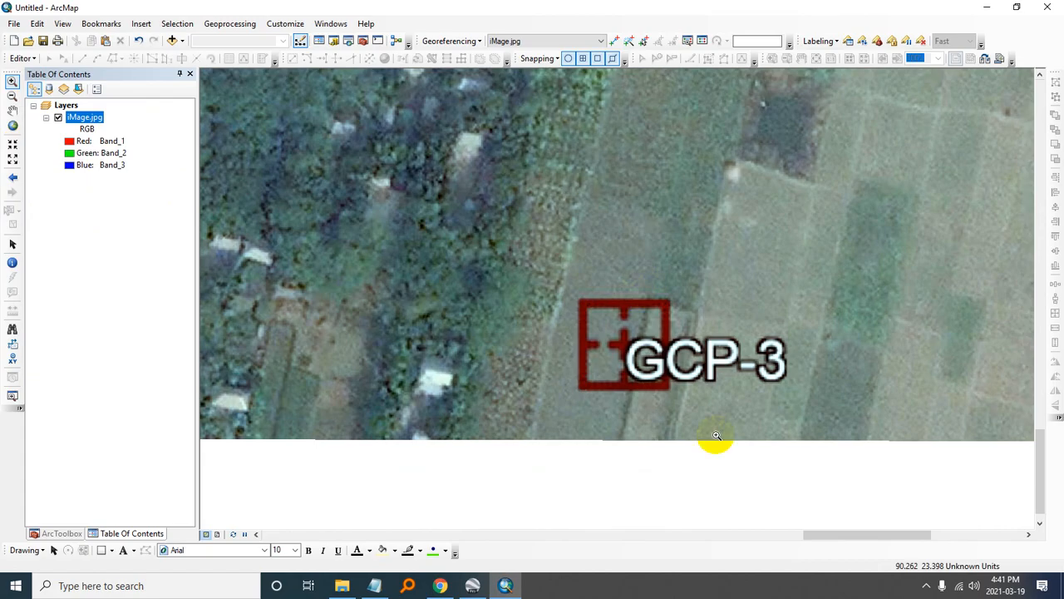
pyautogui.click(591, 321)
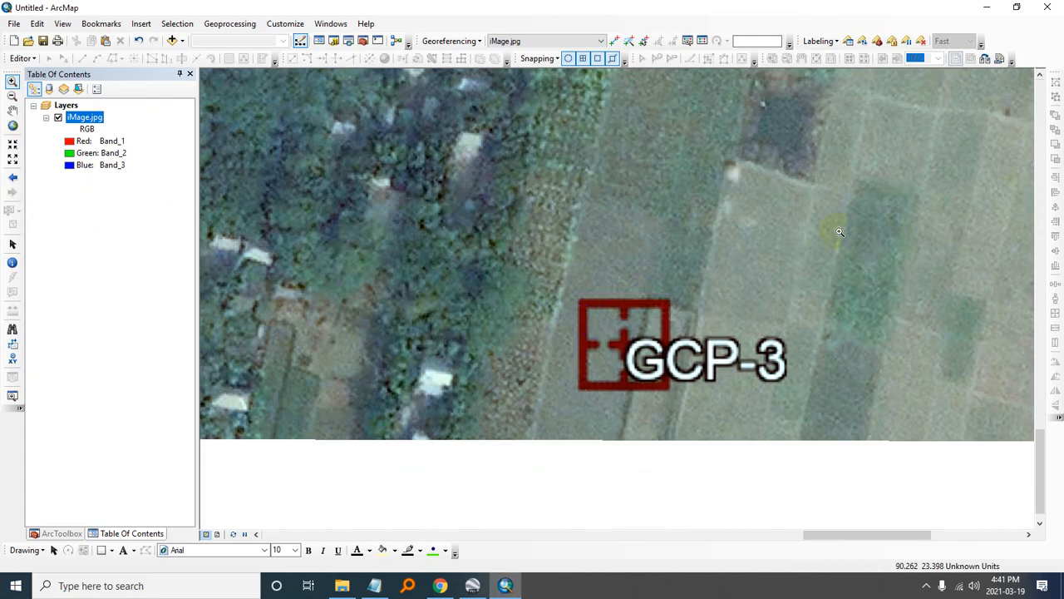
pyautogui.click(612, 41)
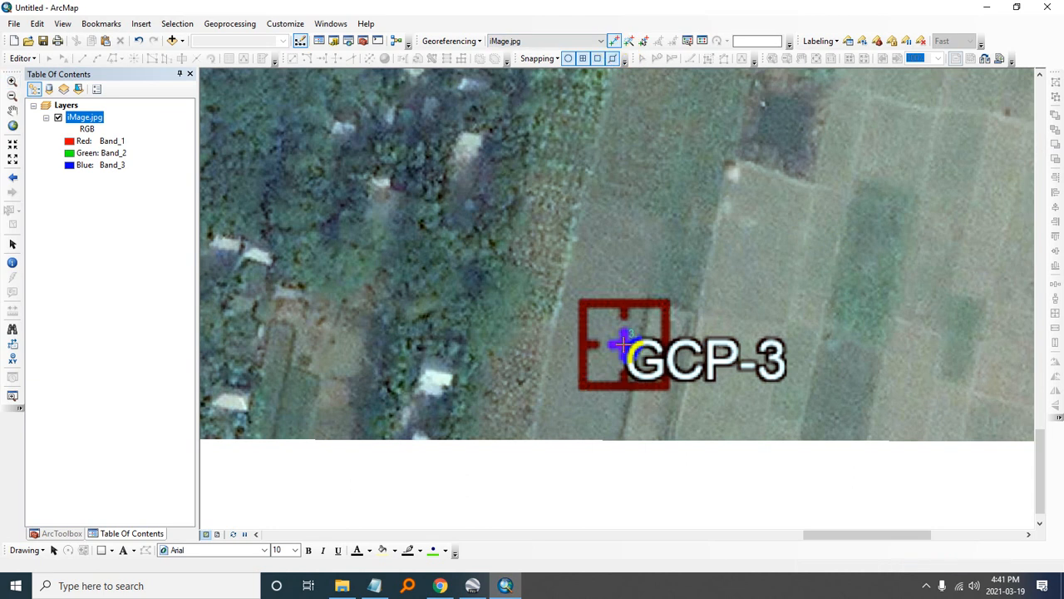
pyautogui.click(624, 344)
# - Enter GCP-3's latitude from GCP.txt, 23.398161, as the control point's Y coordinate, without a leading space
pyautogui.rightClick(625, 345)
pyautogui.click(663, 354)
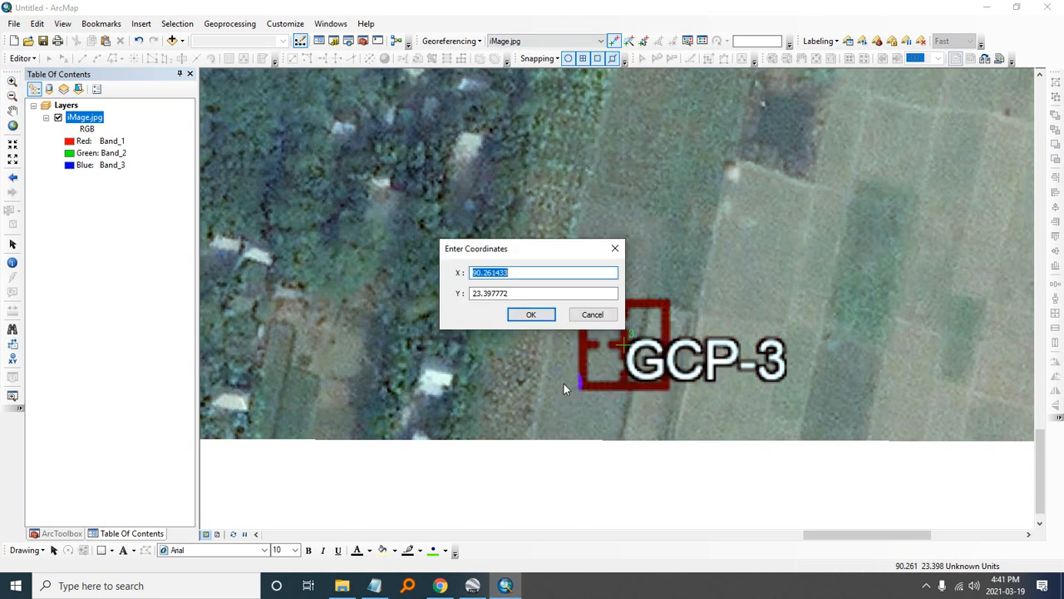
pyautogui.click(375, 585)
pyautogui.doubleClick(508, 364)
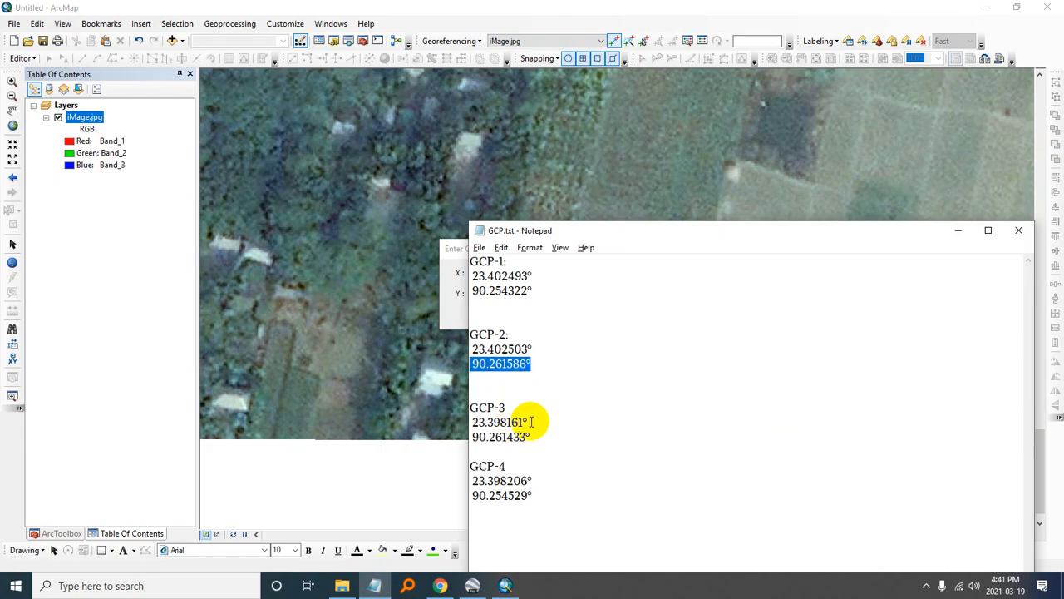
pyautogui.moveTo(535, 422); pyautogui.dragTo(466, 422)
pyautogui.hotkey('ctrl', 'c')
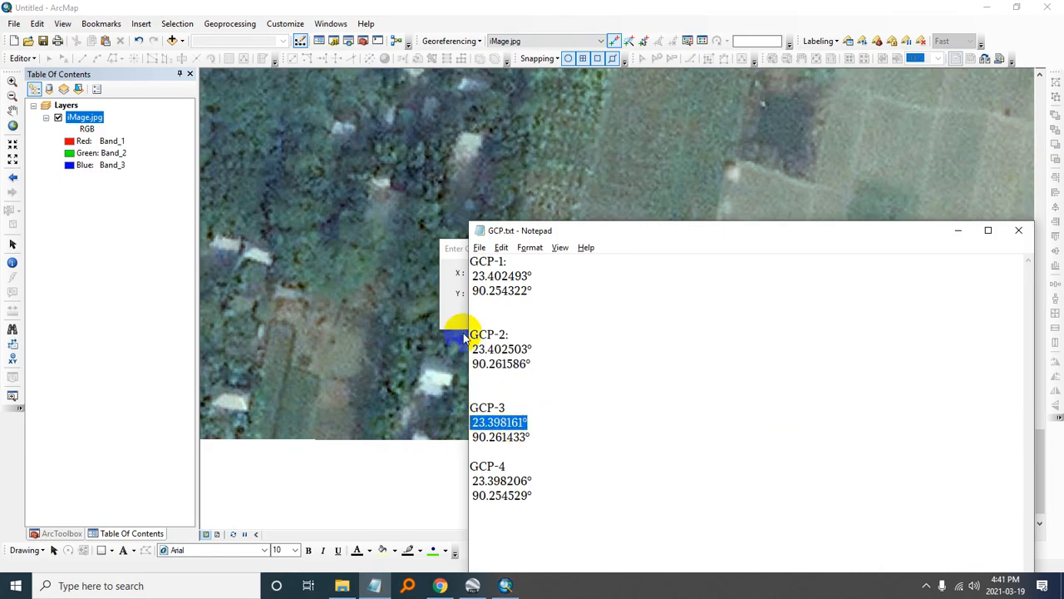
pyautogui.click(459, 303)
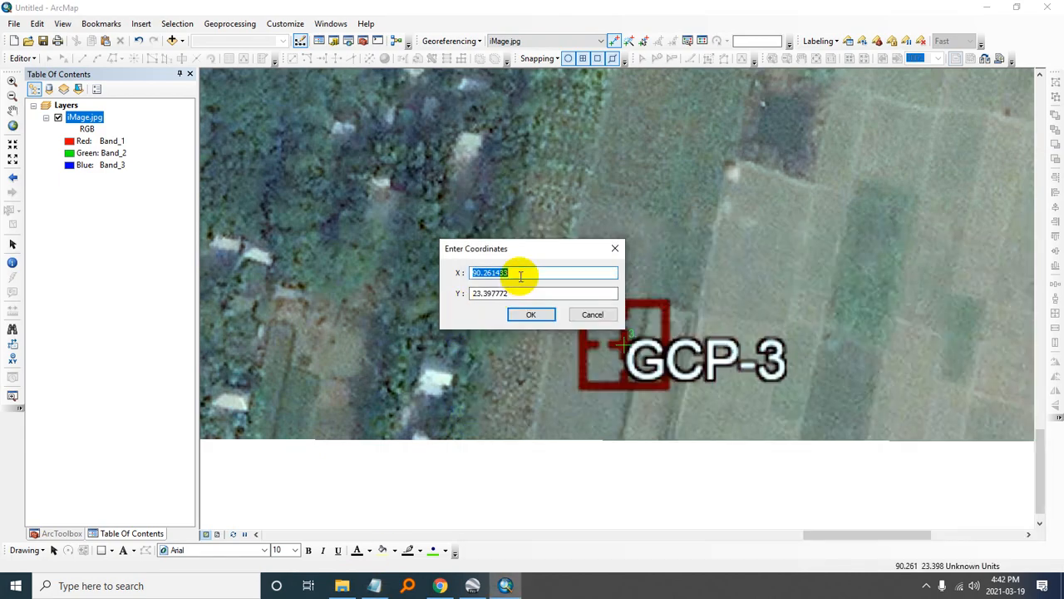
pyautogui.press('Tab')
pyautogui.hotkey('ctrl', 'v')
pyautogui.click(476, 293)
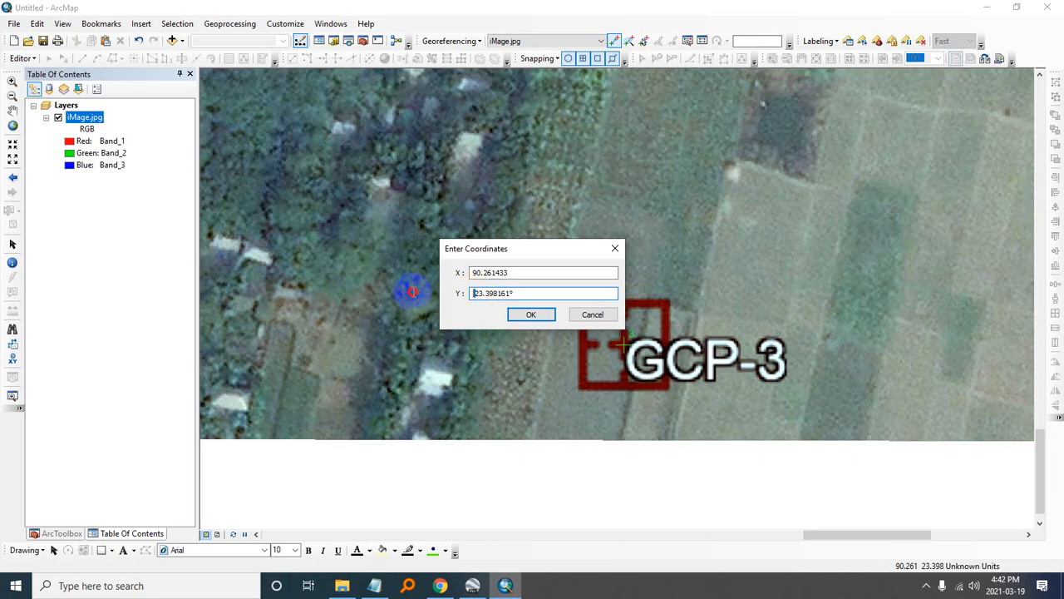
pyautogui.press('BackSpace')
# - Enter GCP-3's longitude from GCP.txt, 90.261433, as the control point's X coordinate and apply the coordinates
pyautogui.click(374, 585)
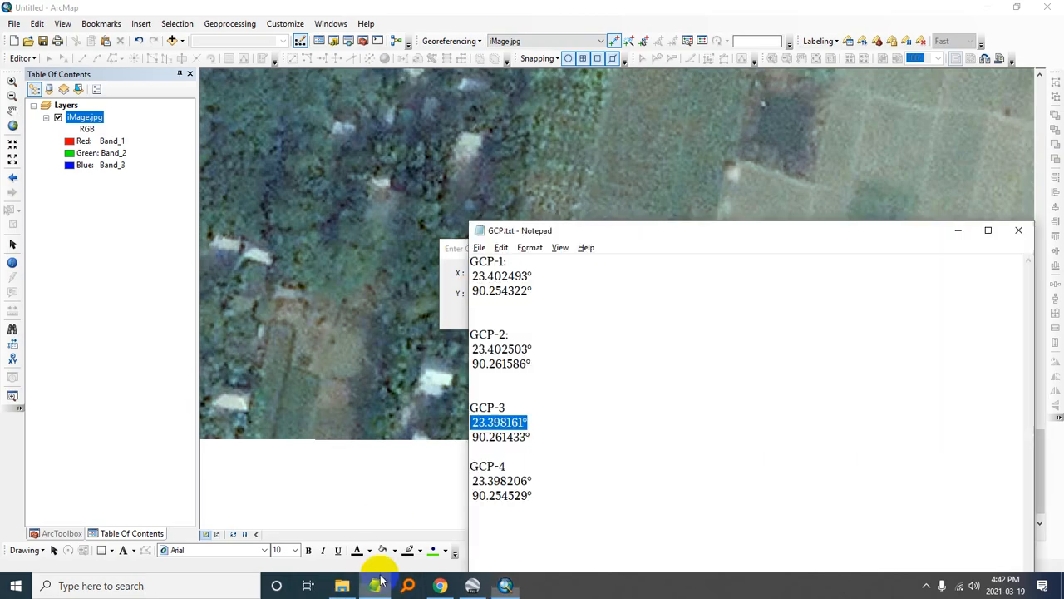
pyautogui.moveTo(529, 435); pyautogui.dragTo(474, 438)
pyautogui.hotkey('ctrl', 'c')
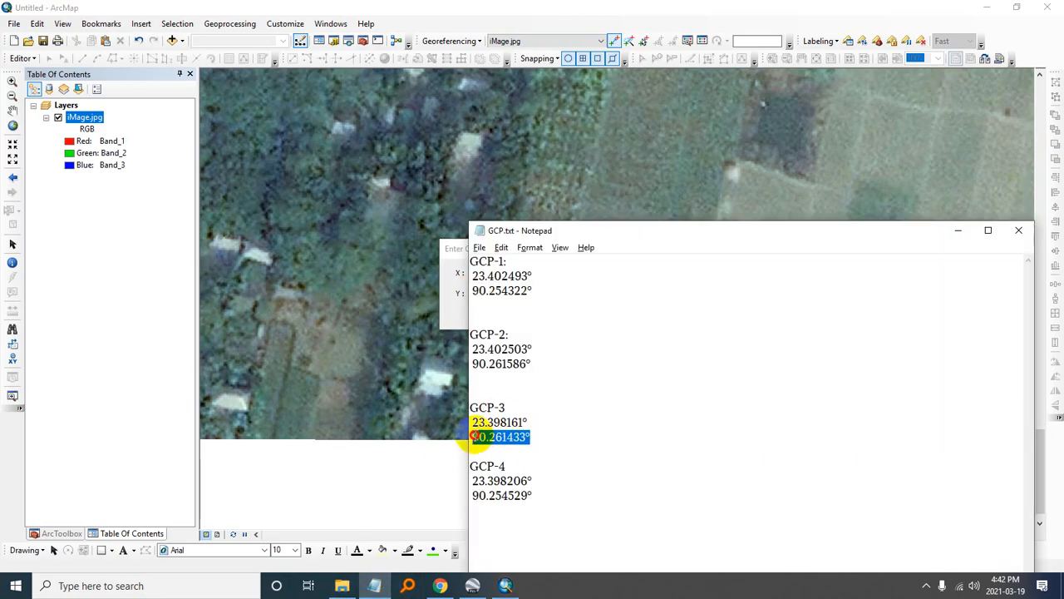
pyautogui.click(462, 291)
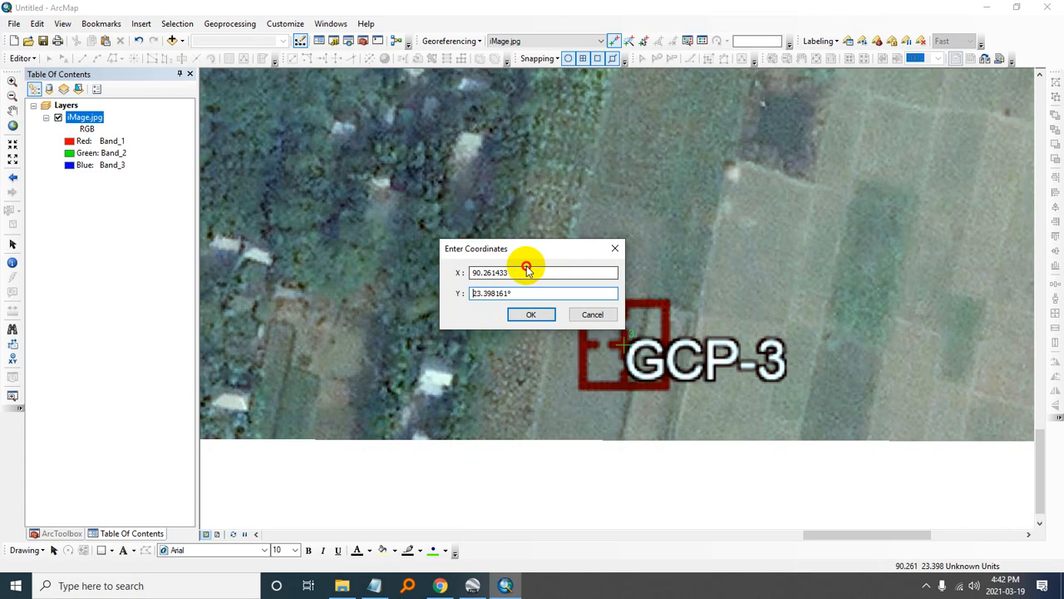
pyautogui.moveTo(535, 275); pyautogui.dragTo(394, 274)
pyautogui.hotkey('ctrl', 'v')
pyautogui.click(528, 313)
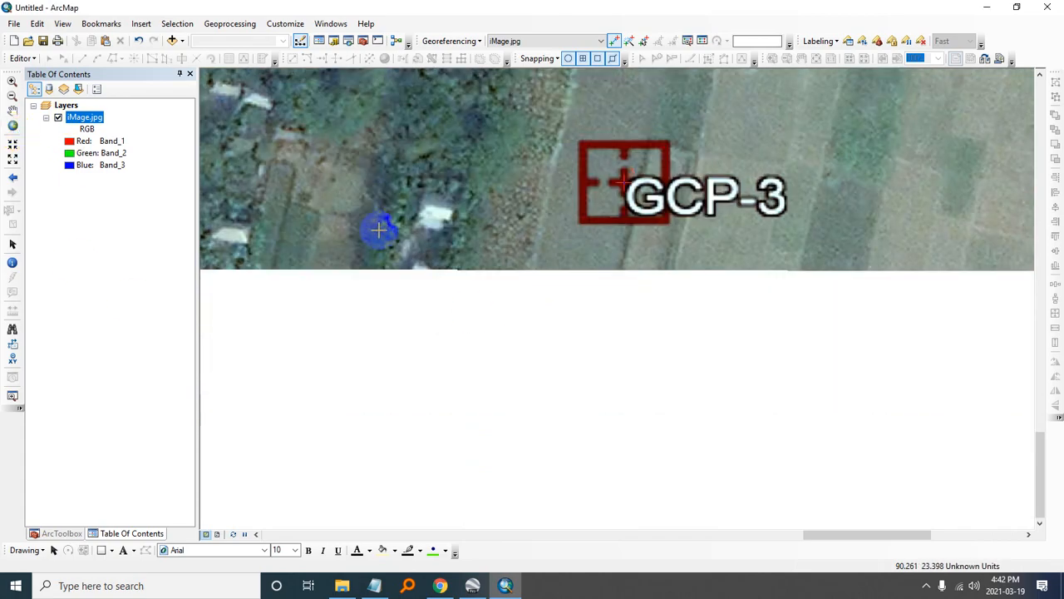
# - Place a georeferencing control point at the centre of the GCP-4 marker on iMage.jpg
pyautogui.moveTo(378, 230)
pyautogui.mouseDown()
pyautogui.moveTo(1062, 348)
pyautogui.moveTo(859, 297)
pyautogui.moveTo(577, 352)
pyautogui.moveTo(582, 333)
pyautogui.moveTo(578, 342)
pyautogui.moveTo(1058, 282)
pyautogui.mouseUp()
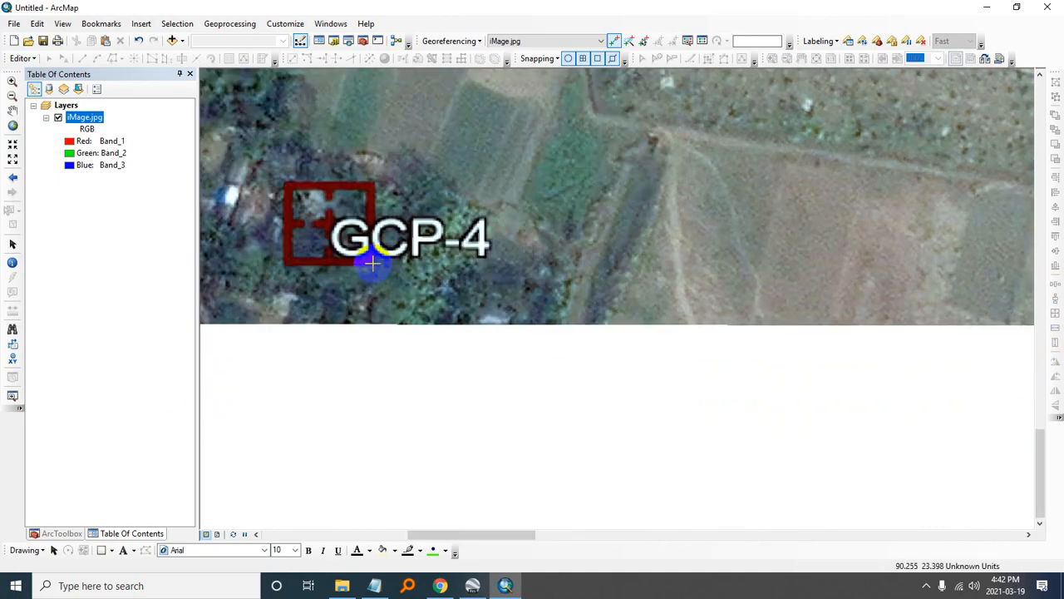
pyautogui.moveTo(338, 242); pyautogui.dragTo(582, 287)
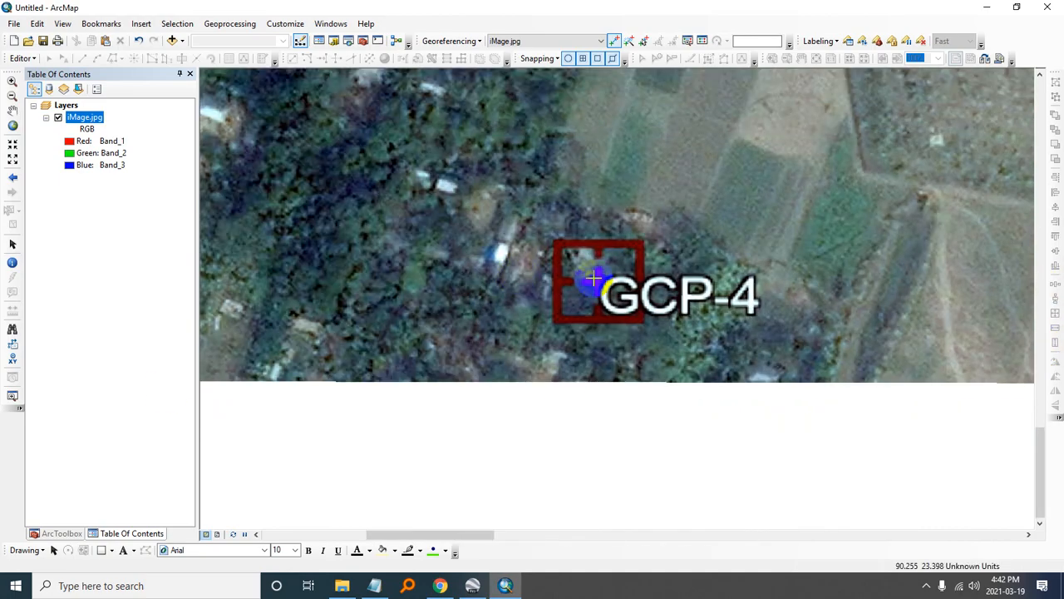
pyautogui.click(598, 284)
# - Enter GCP-4's latitude from GCP.txt, 23.398206, as the control point's Y coordinate
pyautogui.rightClick(598, 283)
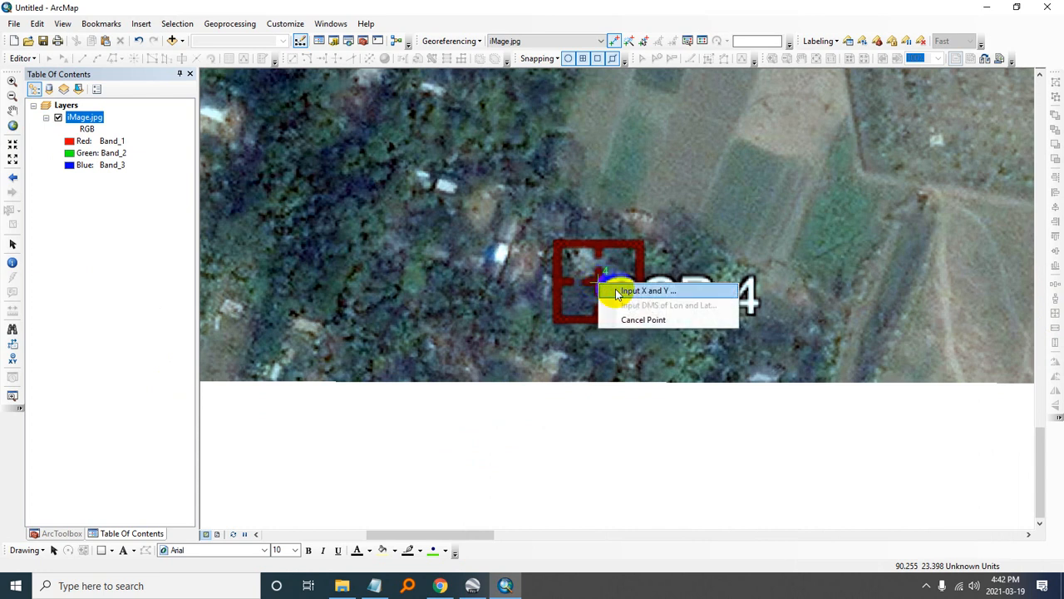
pyautogui.click(615, 291)
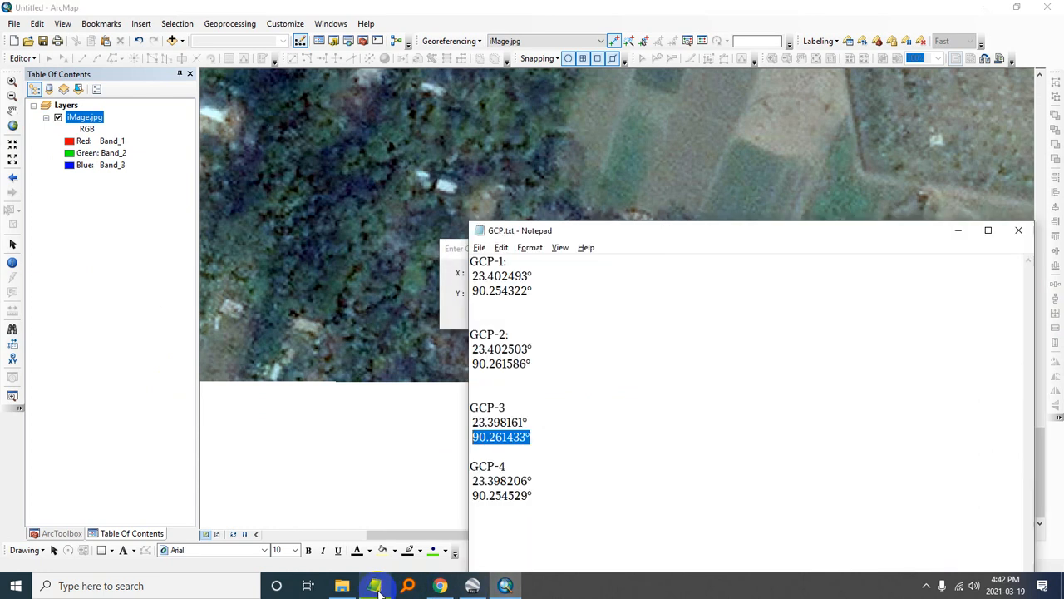
pyautogui.click(375, 586)
pyautogui.moveTo(529, 480); pyautogui.dragTo(471, 481)
pyautogui.click(444, 269)
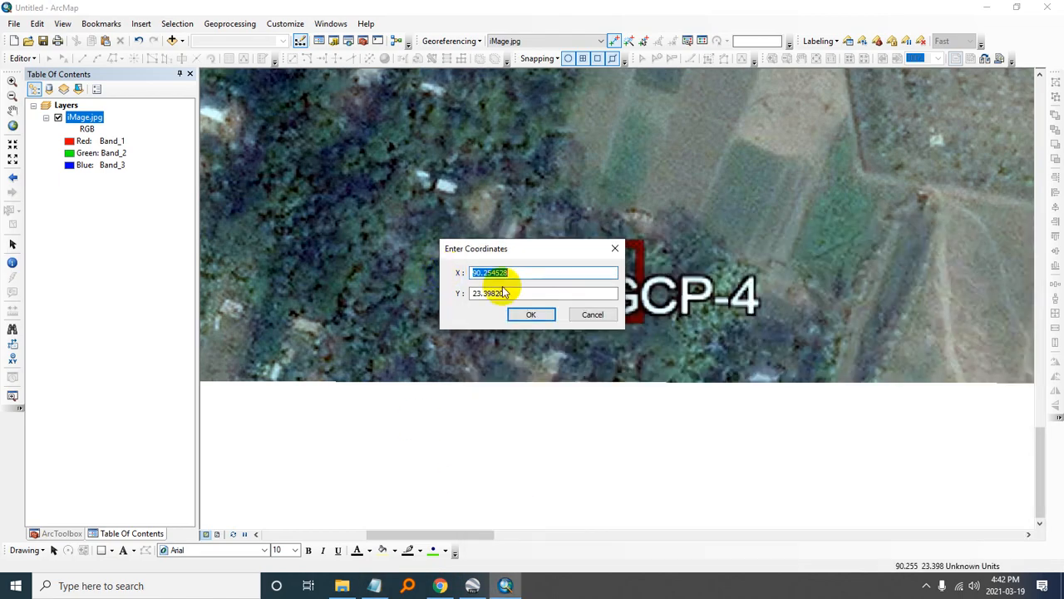
pyautogui.click(528, 292)
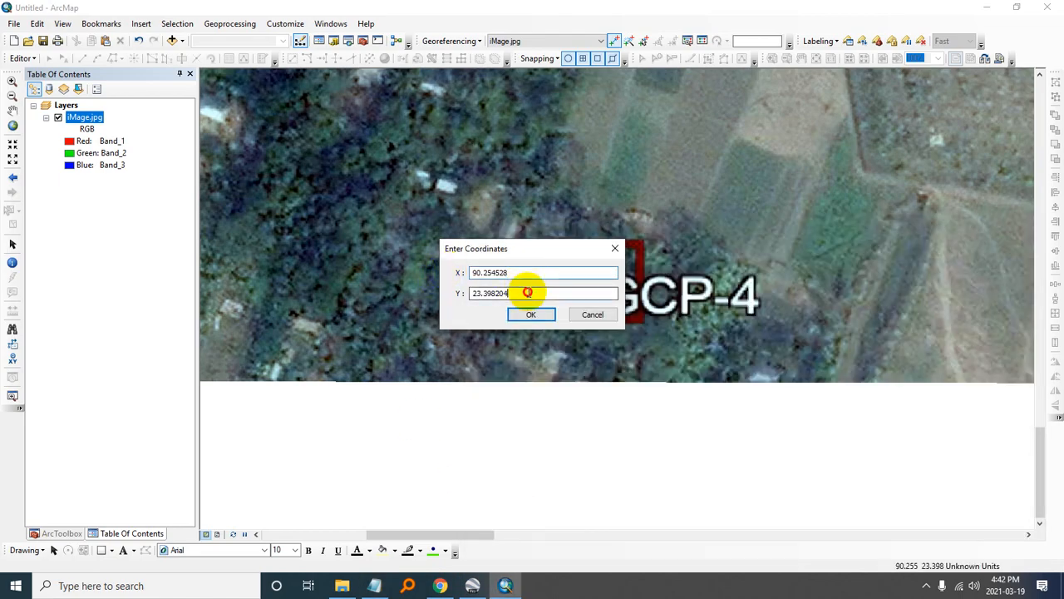
# - Enter GCP-4's longitude from GCP.txt, 90.254529, as the control point's X coordinate and apply the coordinates
pyautogui.click(374, 585)
pyautogui.moveTo(532, 496); pyautogui.dragTo(472, 498)
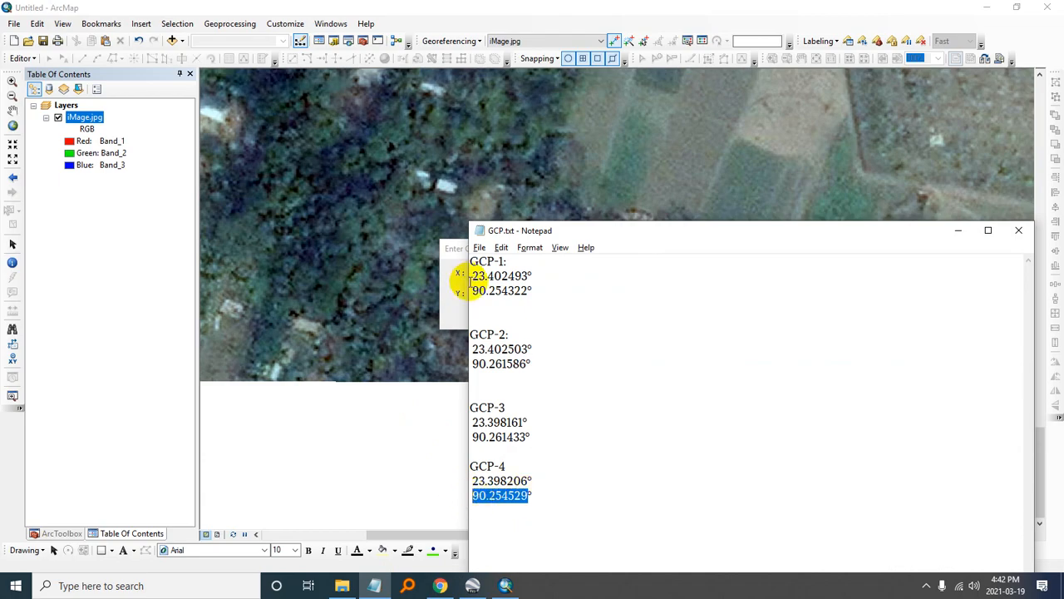
pyautogui.click(457, 272)
pyautogui.click(529, 315)
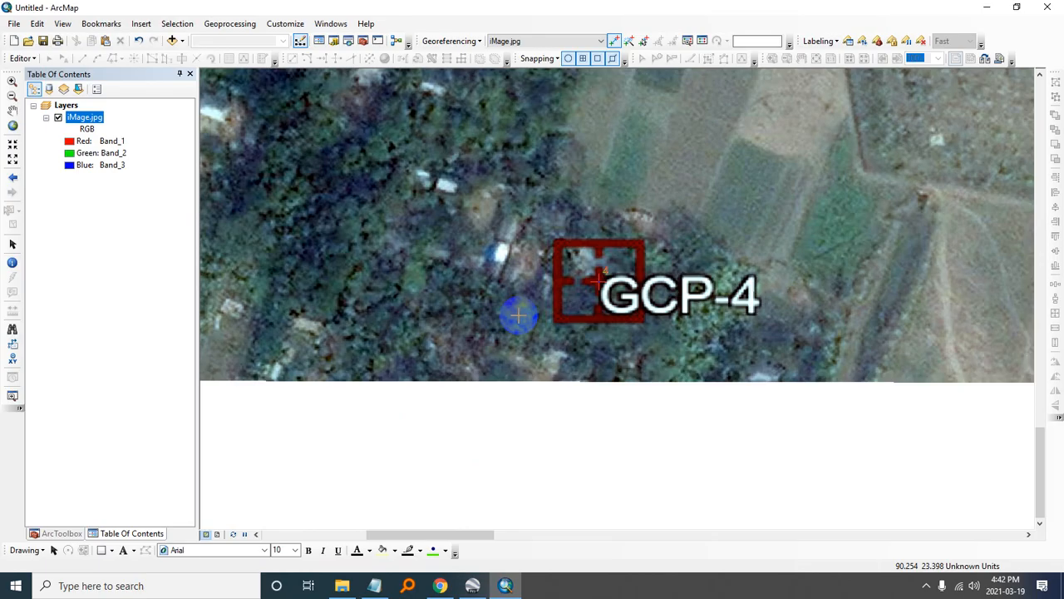
# - Update the georeferencing of iMage.jpg with the four control points and leave the control point tool for Select Elements
pyautogui.click(12, 127)
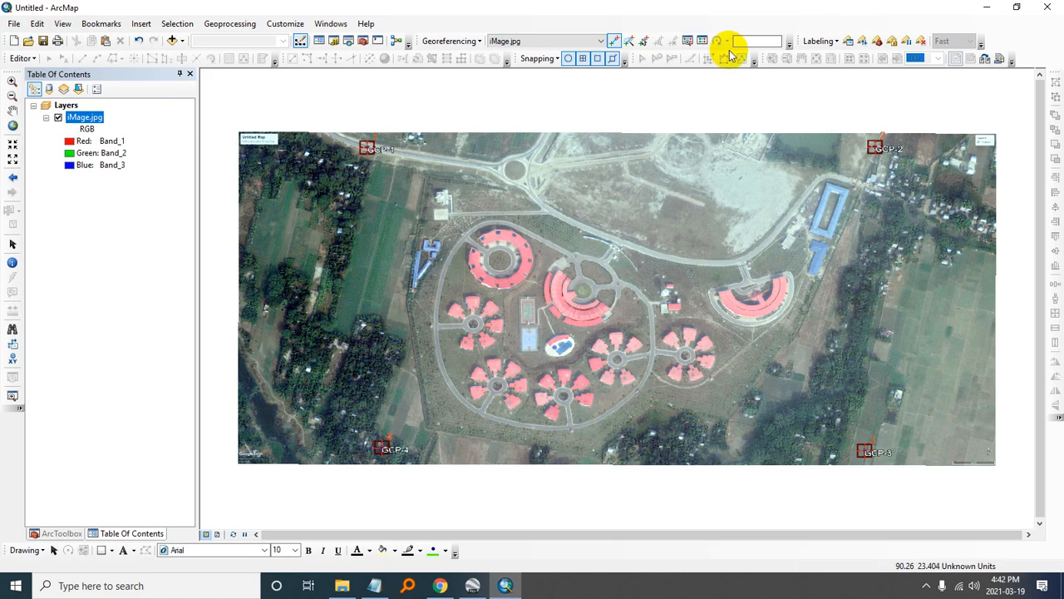
pyautogui.click(449, 41)
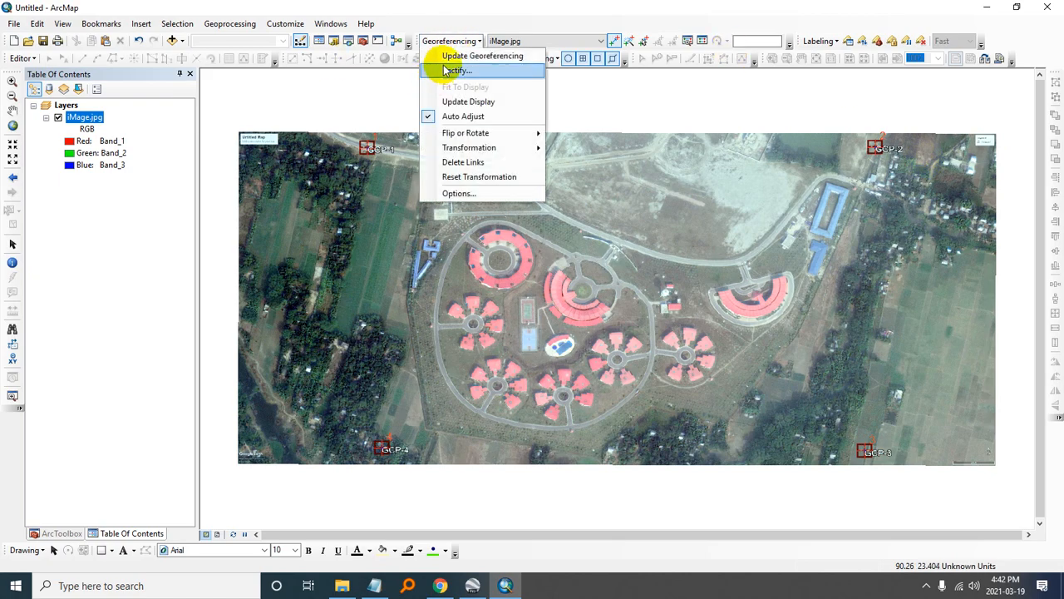
pyautogui.click(453, 58)
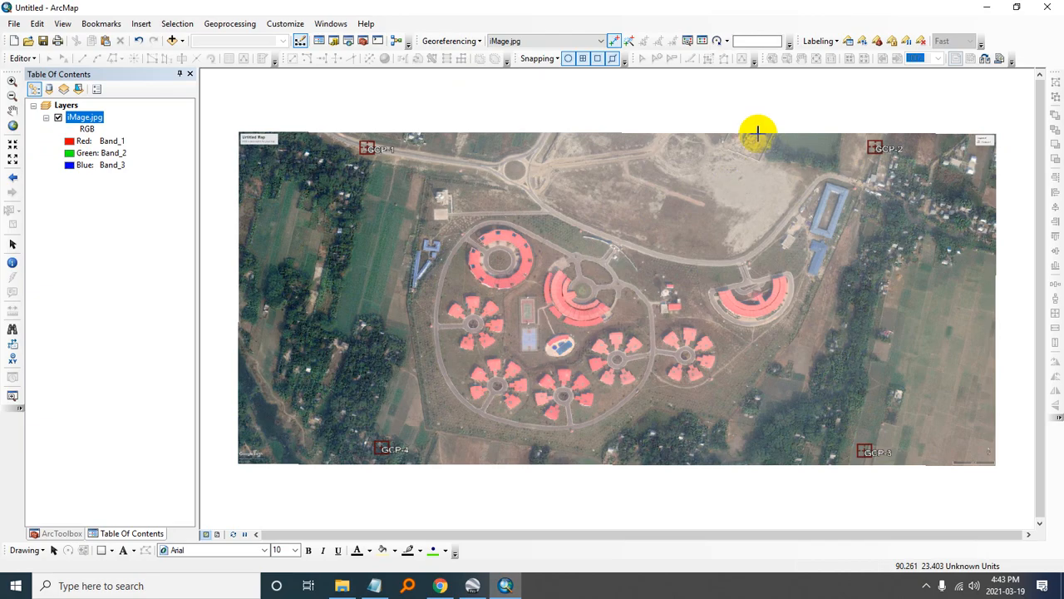
pyautogui.click(13, 246)
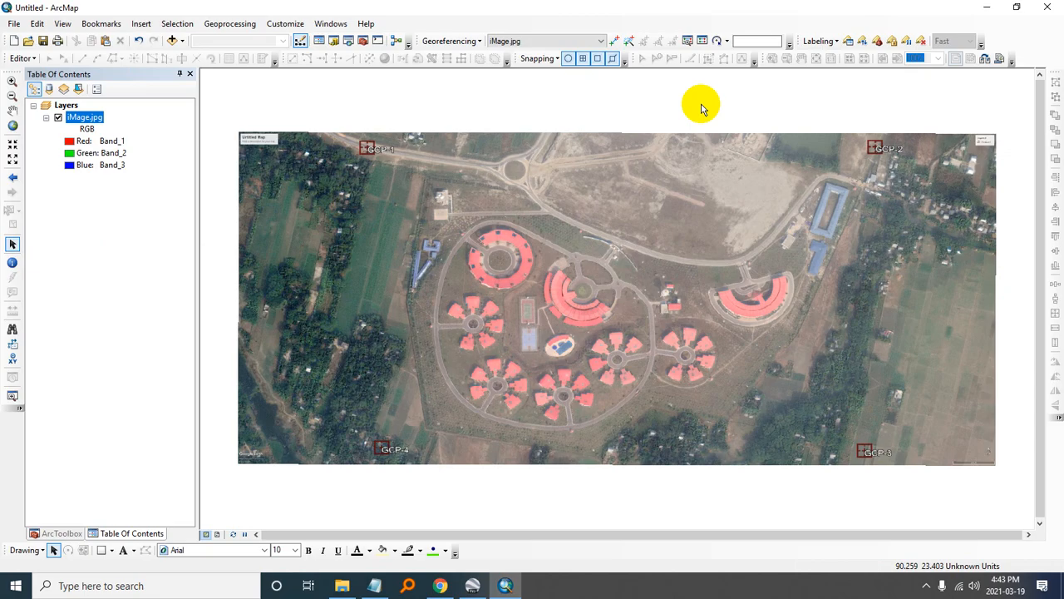
# - Start the Define Projection tool from the Data Management projections toolset and set iMage.jpg as its input dataset
pyautogui.click(362, 41)
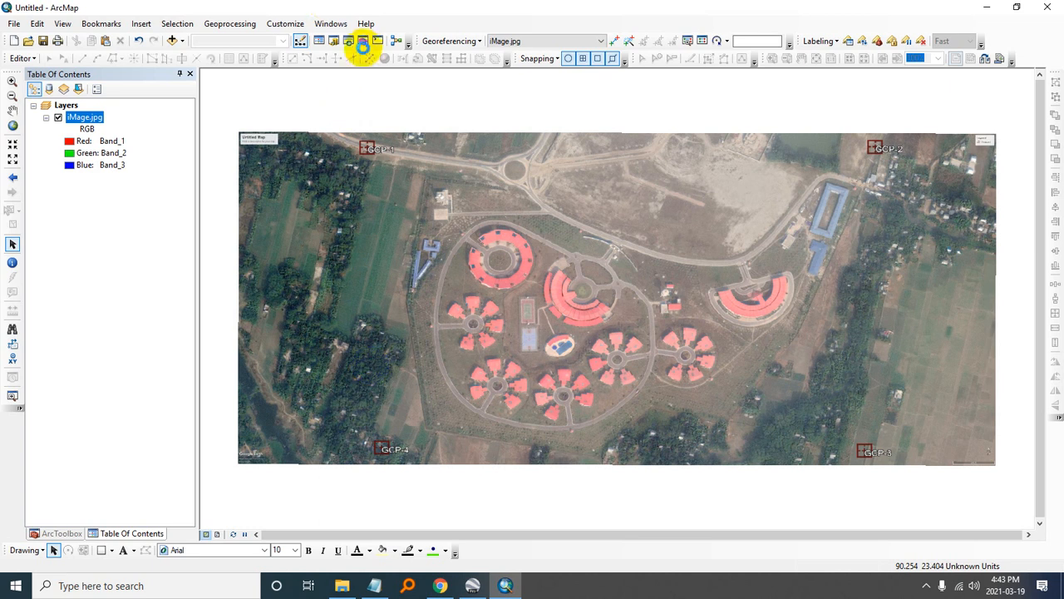
pyautogui.click(366, 42)
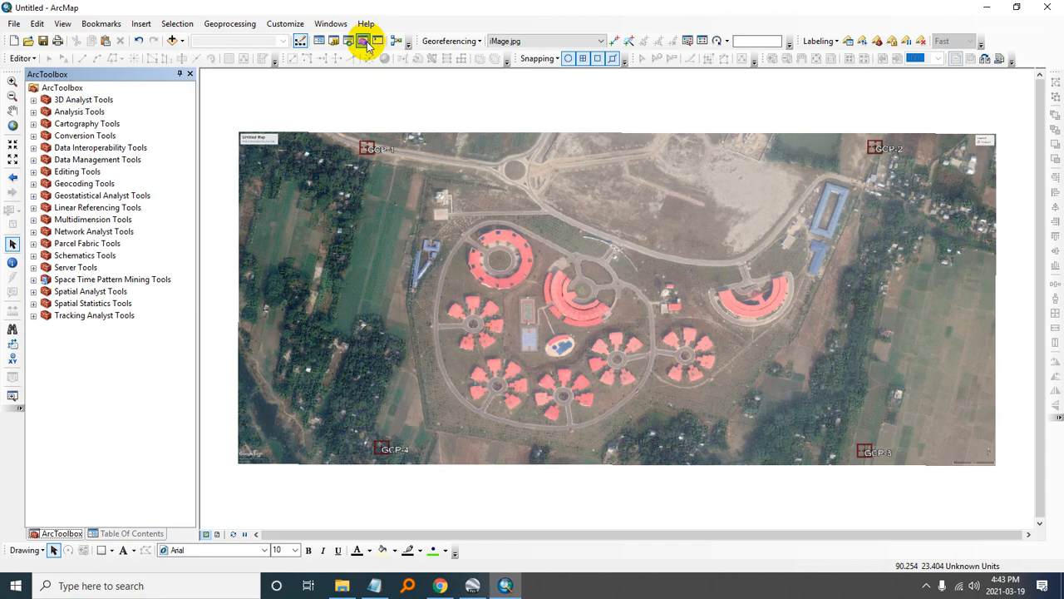
pyautogui.doubleClick(94, 161)
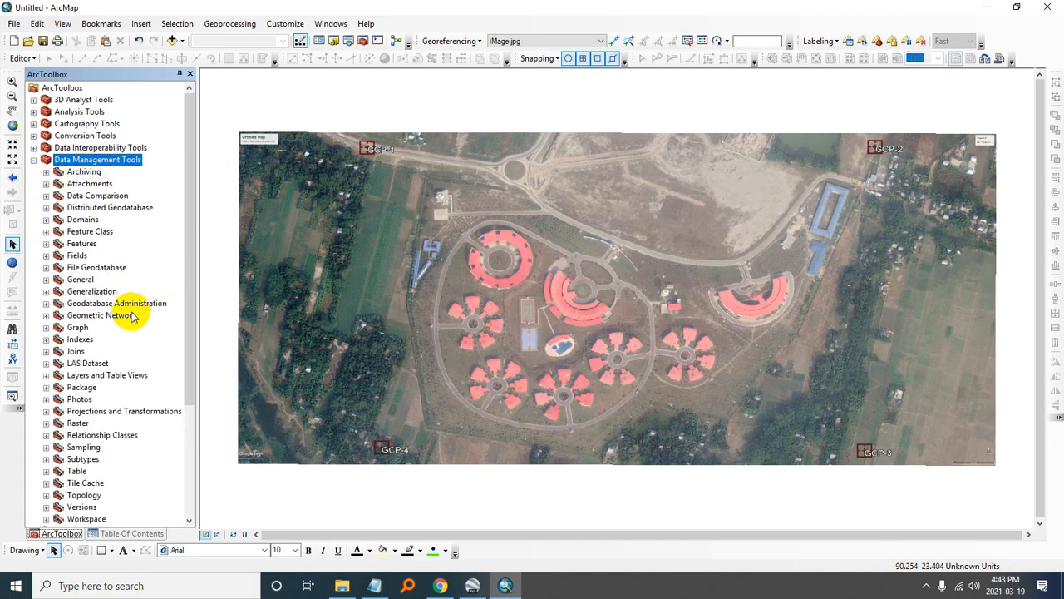
pyautogui.doubleClick(93, 412)
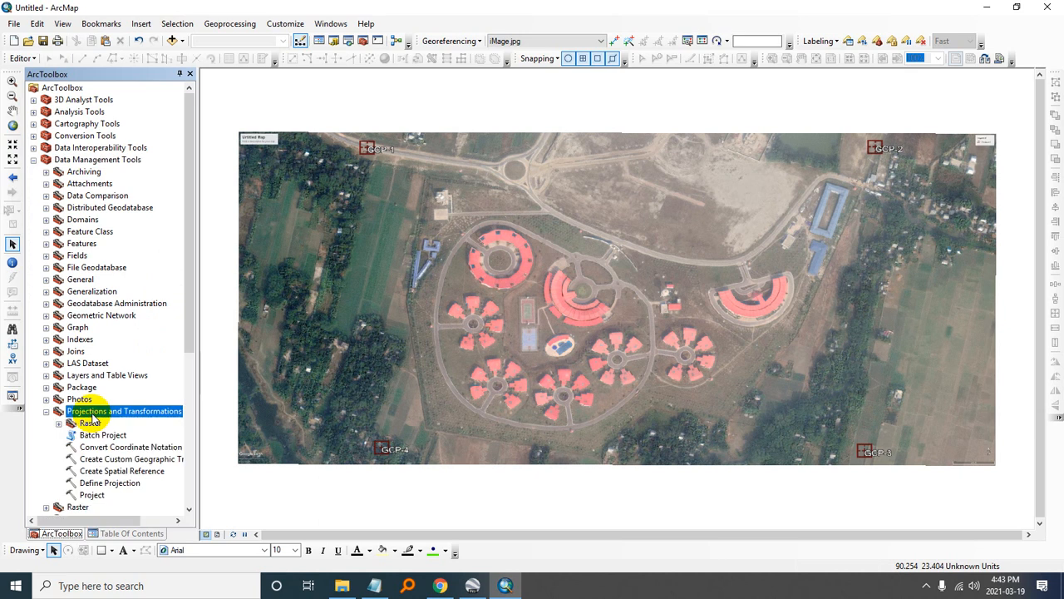
pyautogui.click(109, 483)
pyautogui.doubleClick(109, 483)
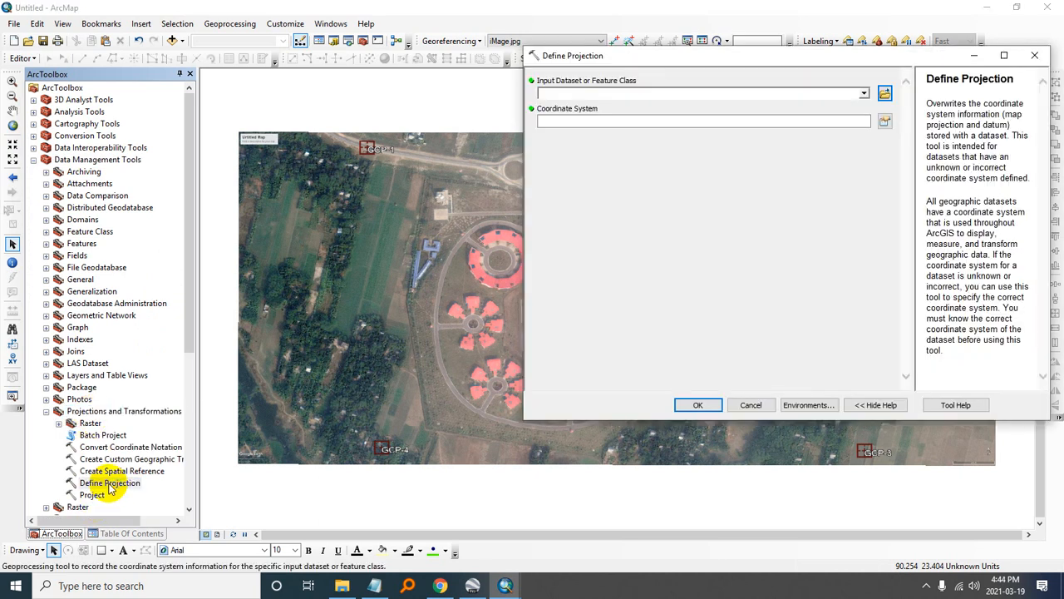
pyautogui.click(865, 94)
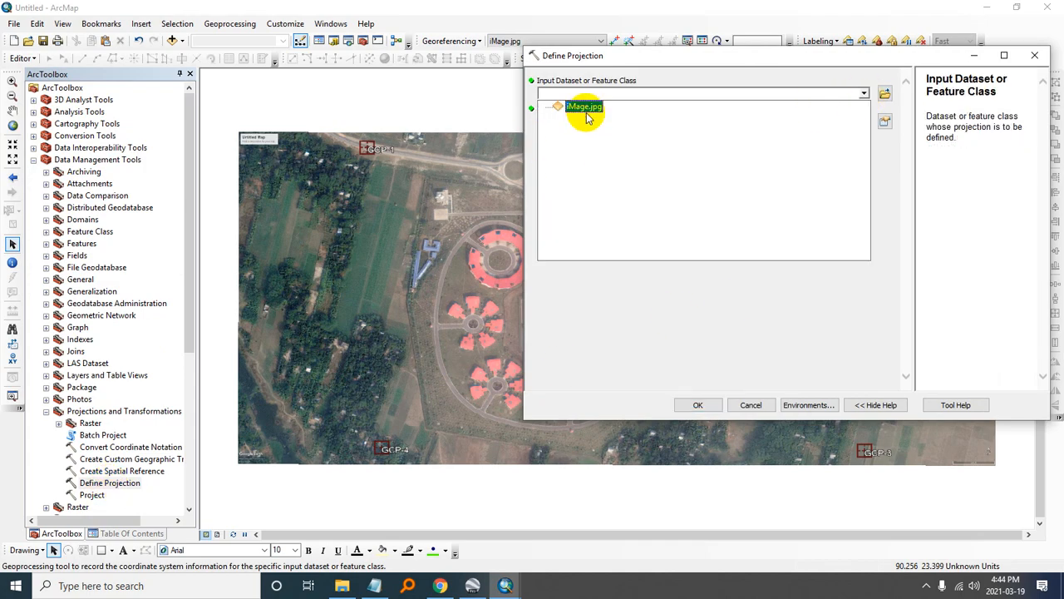
pyautogui.click(585, 108)
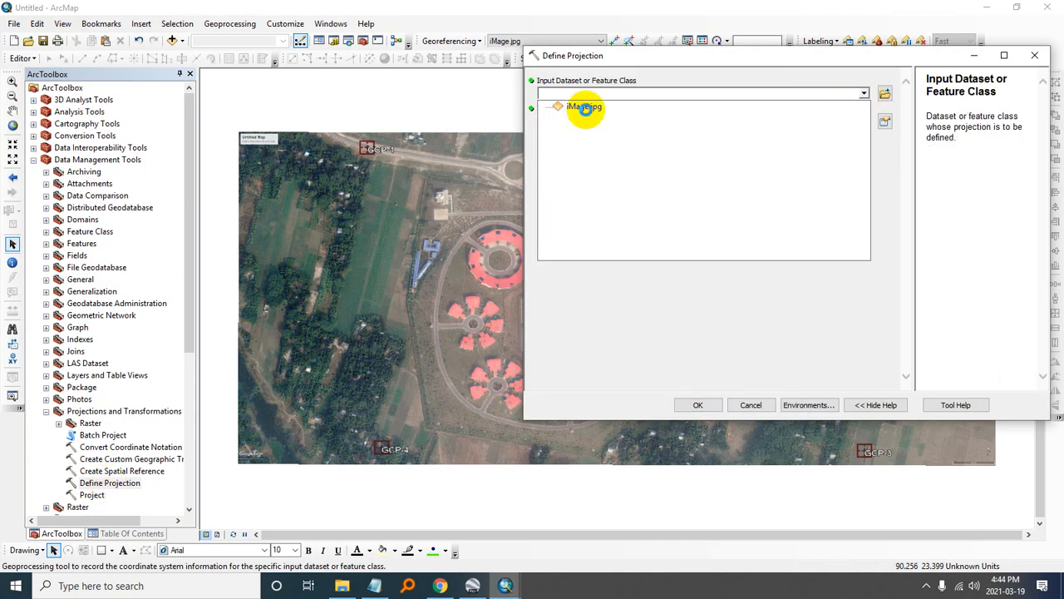
pyautogui.click(473, 586)
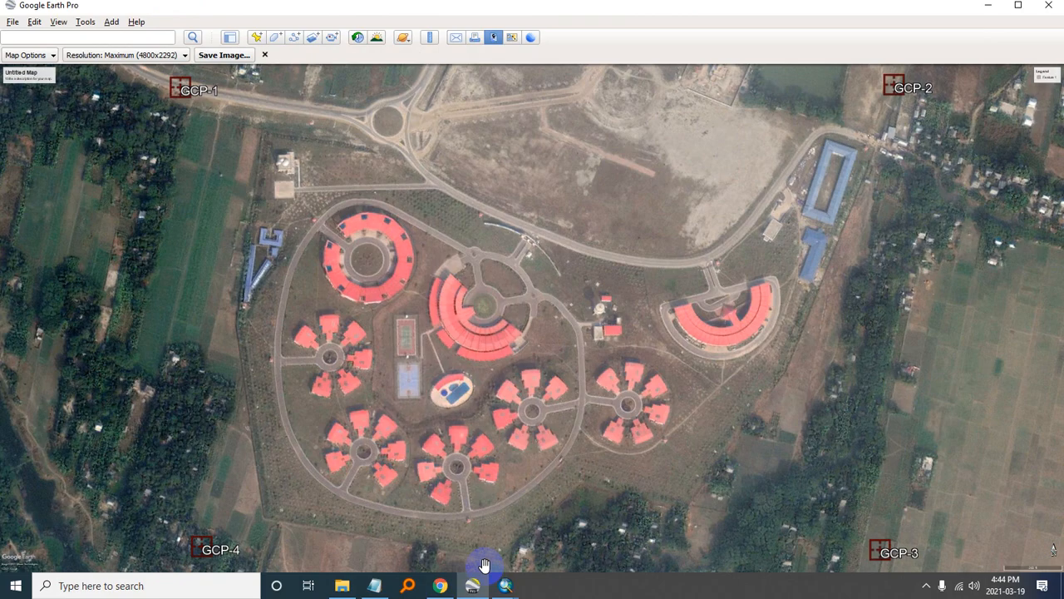
pyautogui.click(989, 6)
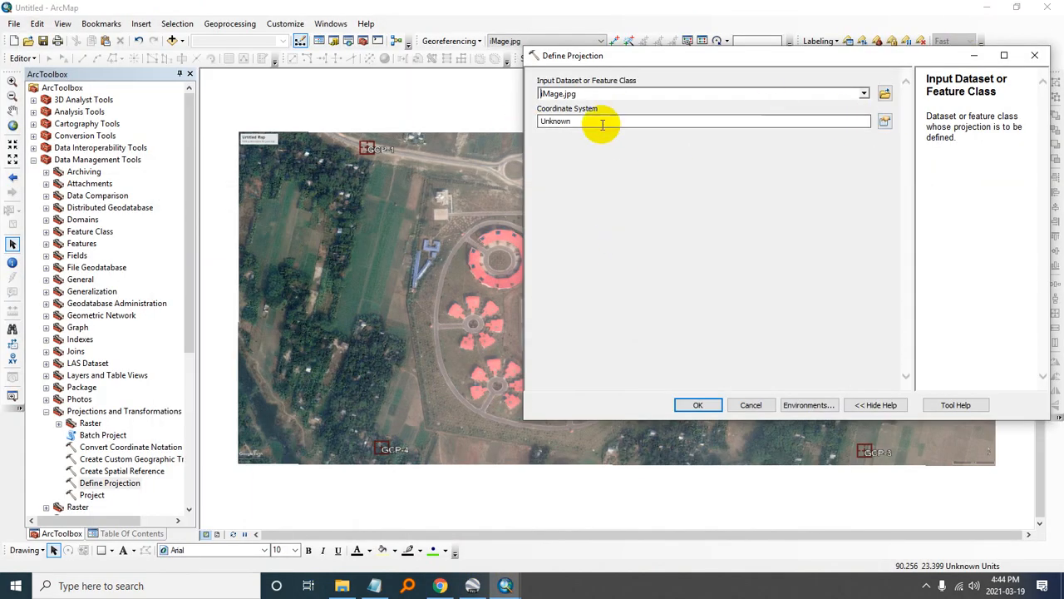
# - Set the coordinate system to the World geographic system WGS 1984 and run Define Projection on iMage.jpg
pyautogui.moveTo(601, 126); pyautogui.dragTo(525, 122)
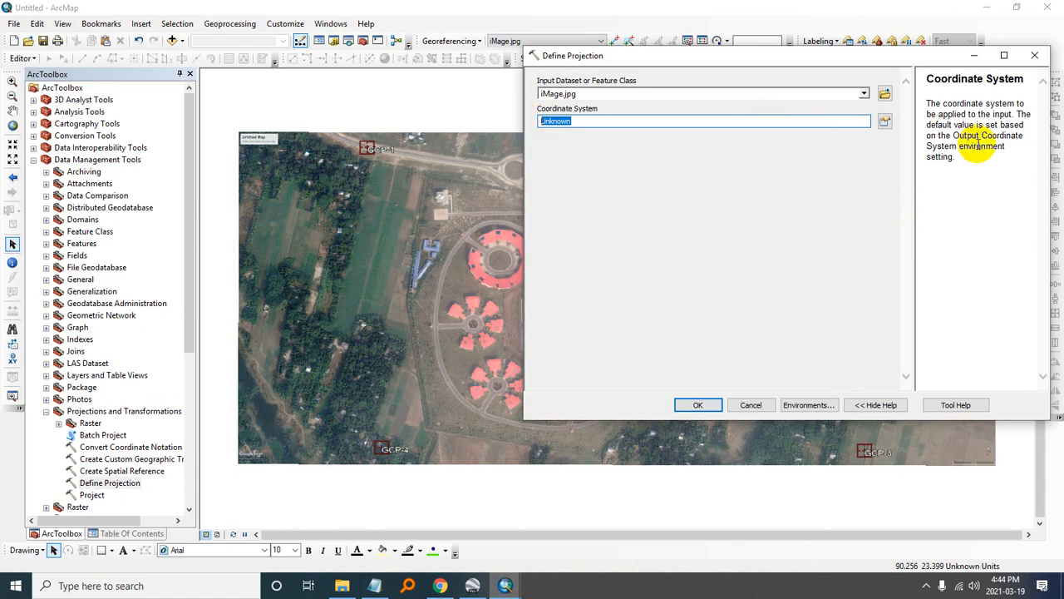
pyautogui.click(885, 121)
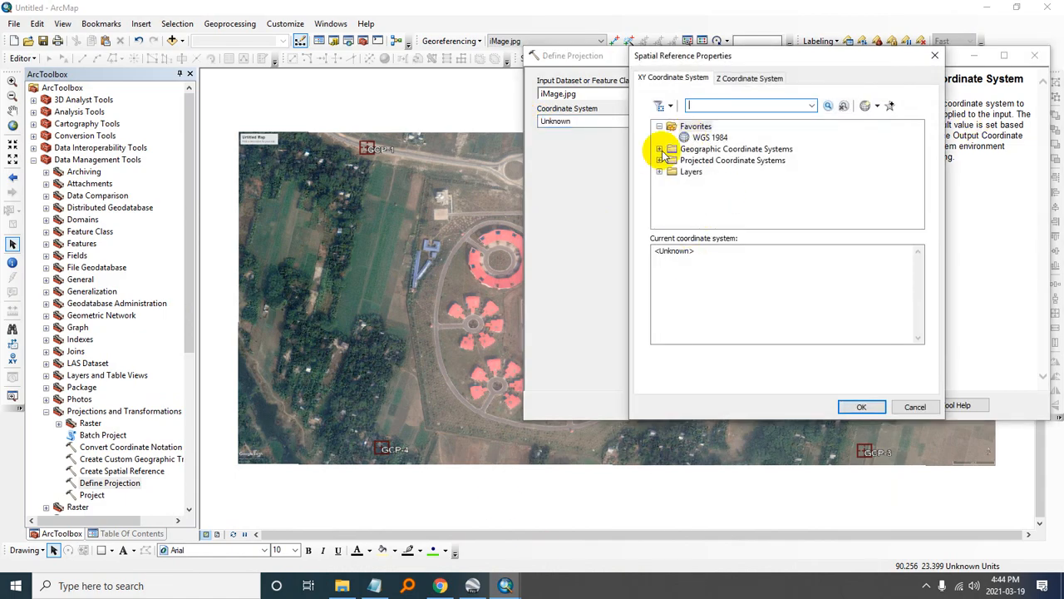
pyautogui.click(661, 149)
pyautogui.scroll(-4, 719, 174)
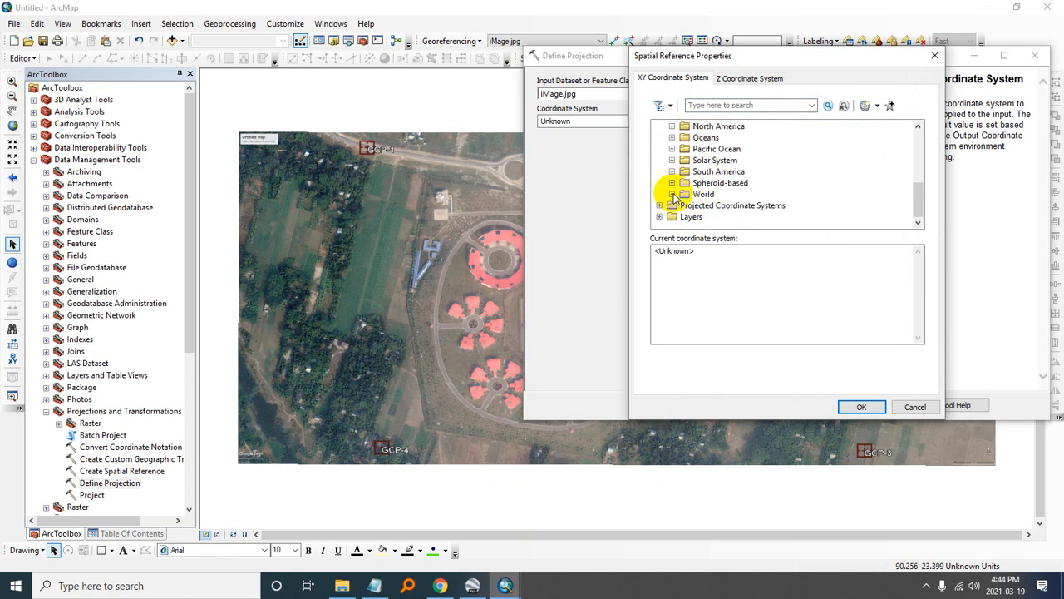
pyautogui.click(672, 194)
pyautogui.scroll(-8, 732, 196)
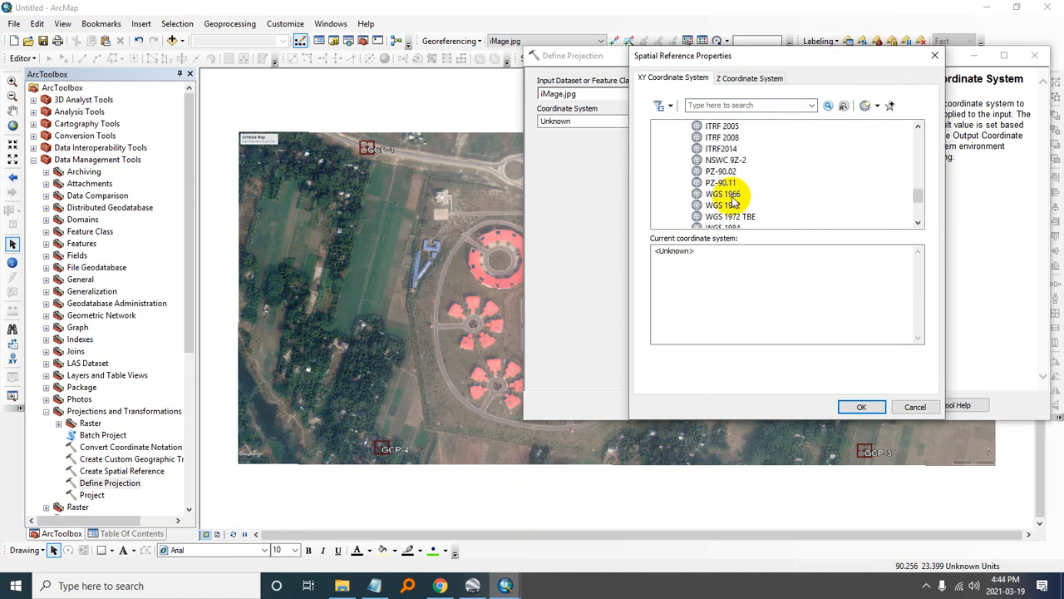
pyautogui.click(722, 160)
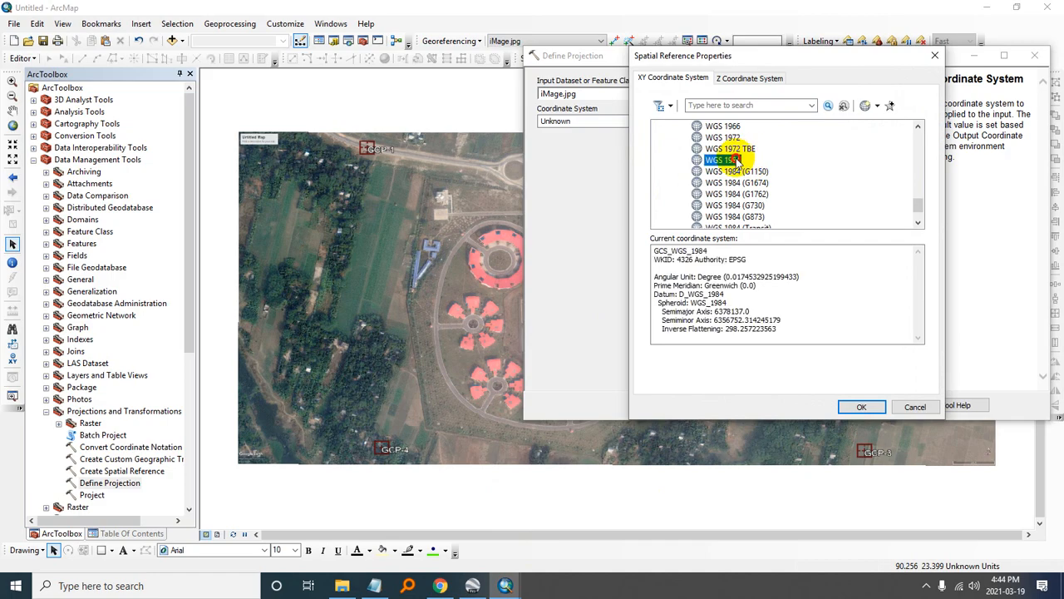
pyautogui.click(857, 406)
pyautogui.click(711, 405)
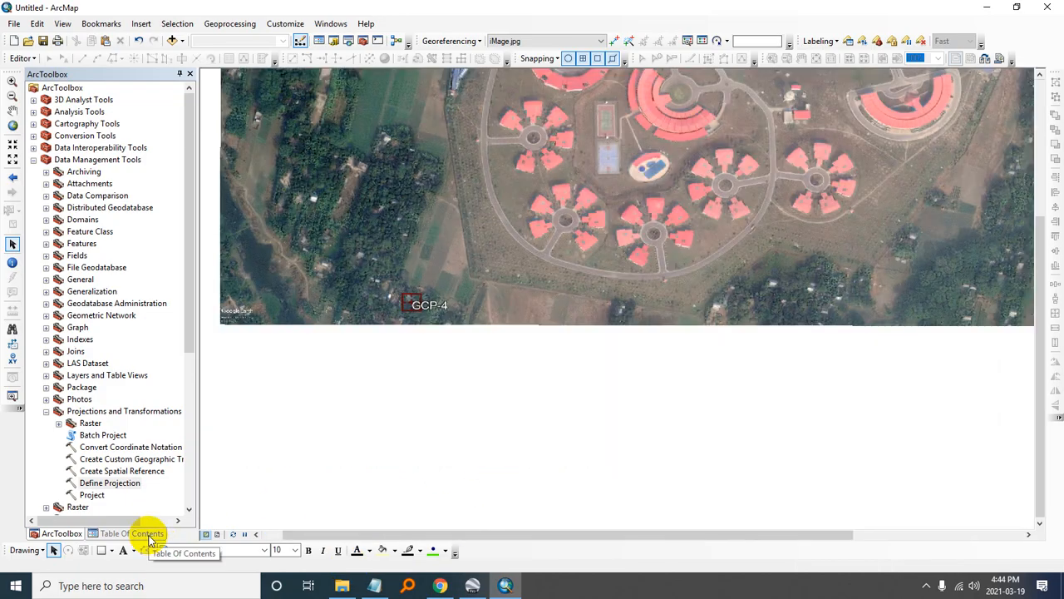
# - Close ArcMap without saving the changes to the Untitled map
pyautogui.click(150, 536)
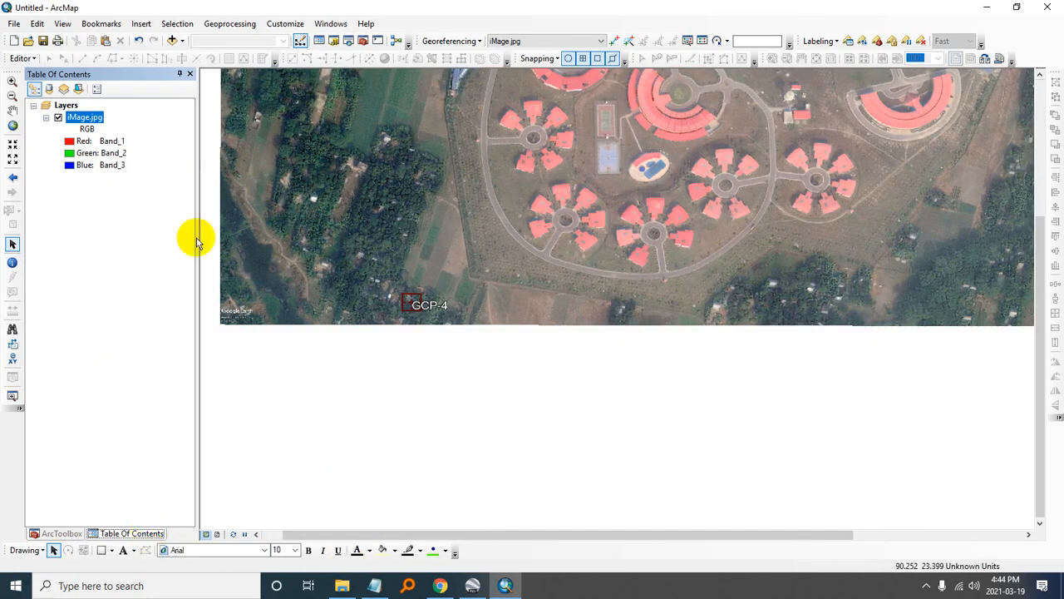
pyautogui.click(12, 126)
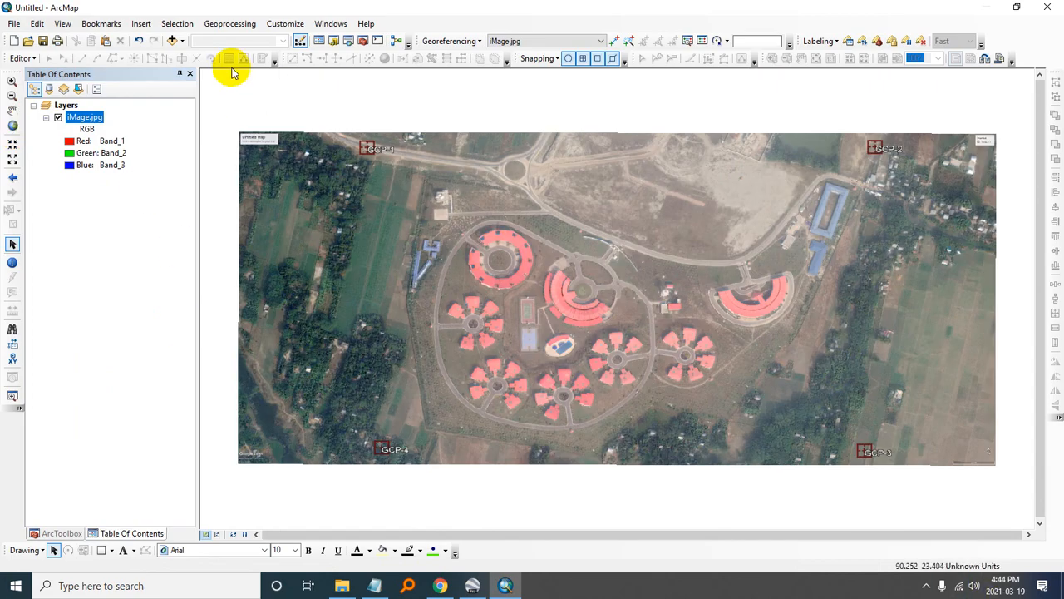
pyautogui.click(1054, 9)
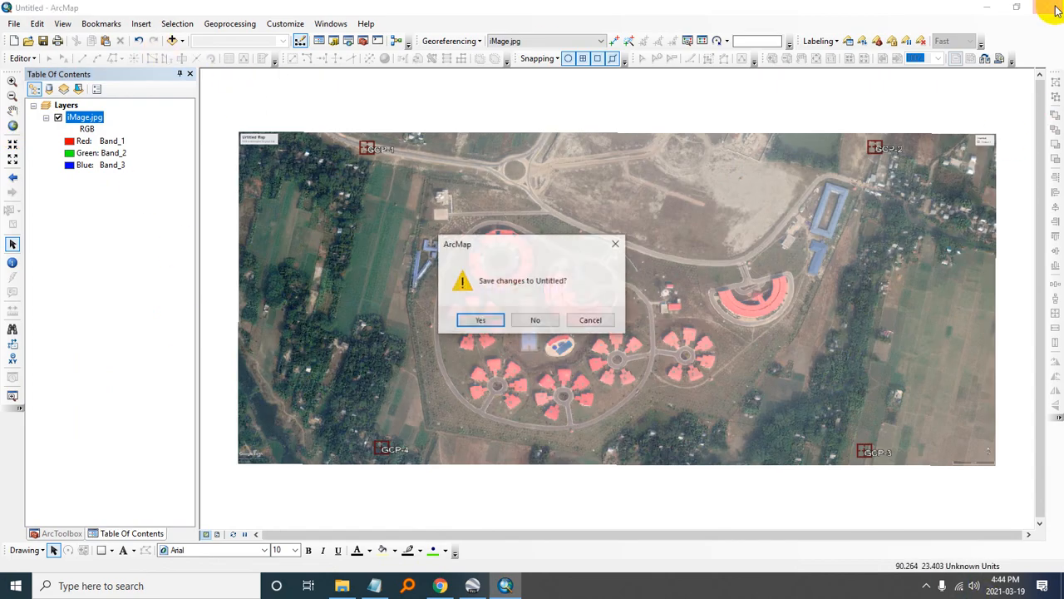
pyautogui.click(522, 326)
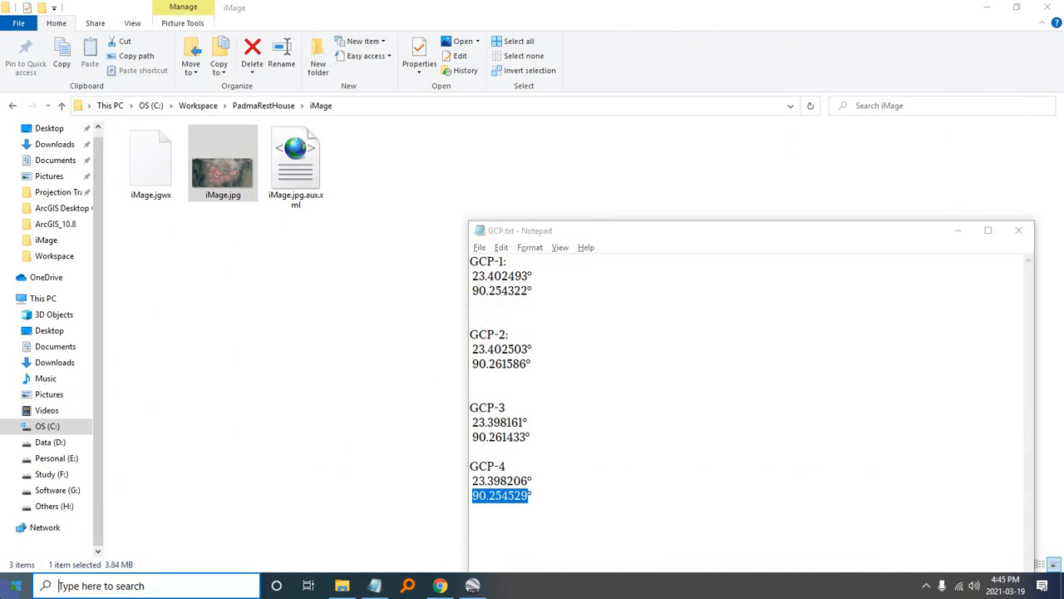
# - List the iMage folder's files in Details view in File Explorer and examine iMage.jpg.aux.xml and iMage.jgwx
pyautogui.press('super')
pyautogui.click(503, 8)
pyautogui.click(221, 162)
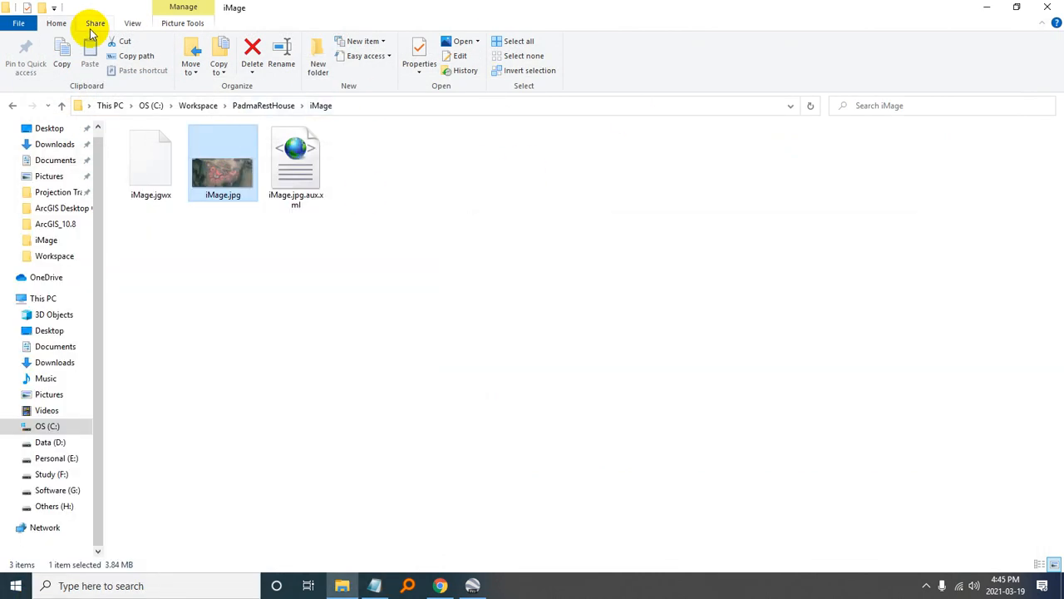
pyautogui.click(136, 27)
pyautogui.click(288, 56)
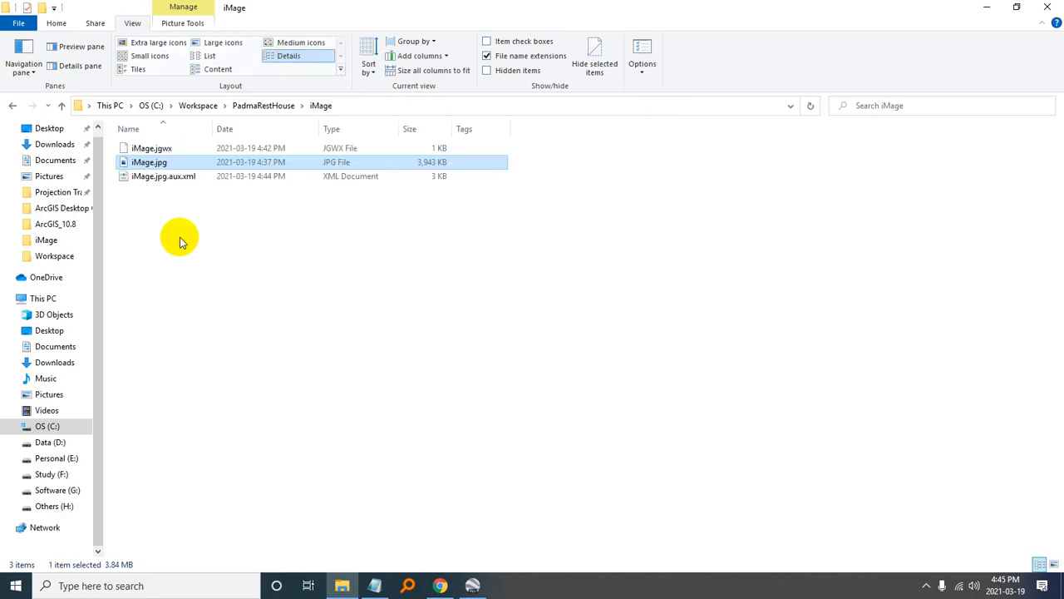
pyautogui.click(165, 178)
pyautogui.keyDown('ctrl'); pyautogui.click(158, 151); pyautogui.keyUp('ctrl')
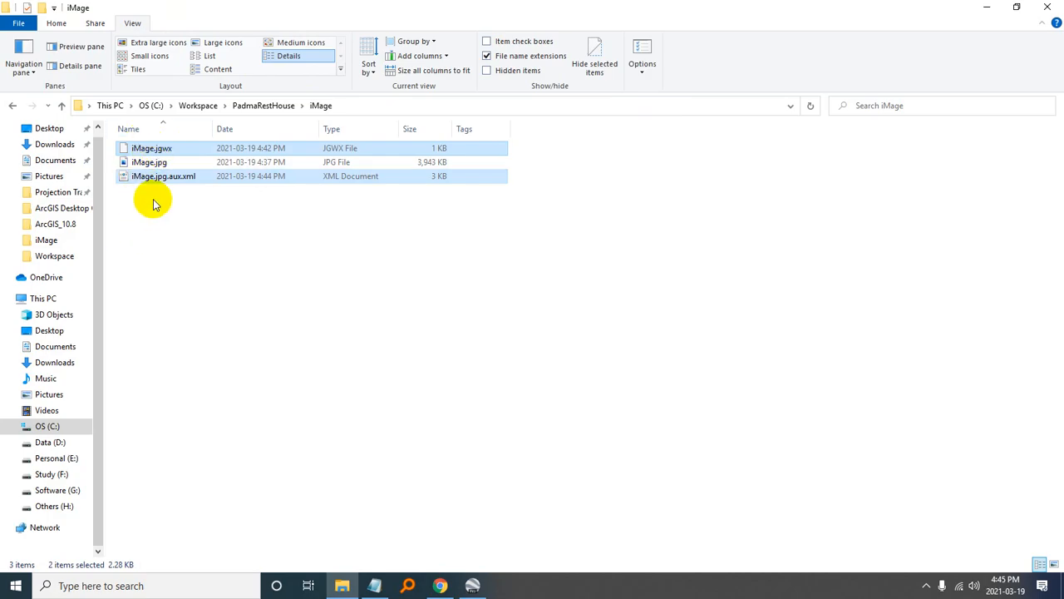
pyautogui.click(376, 345)
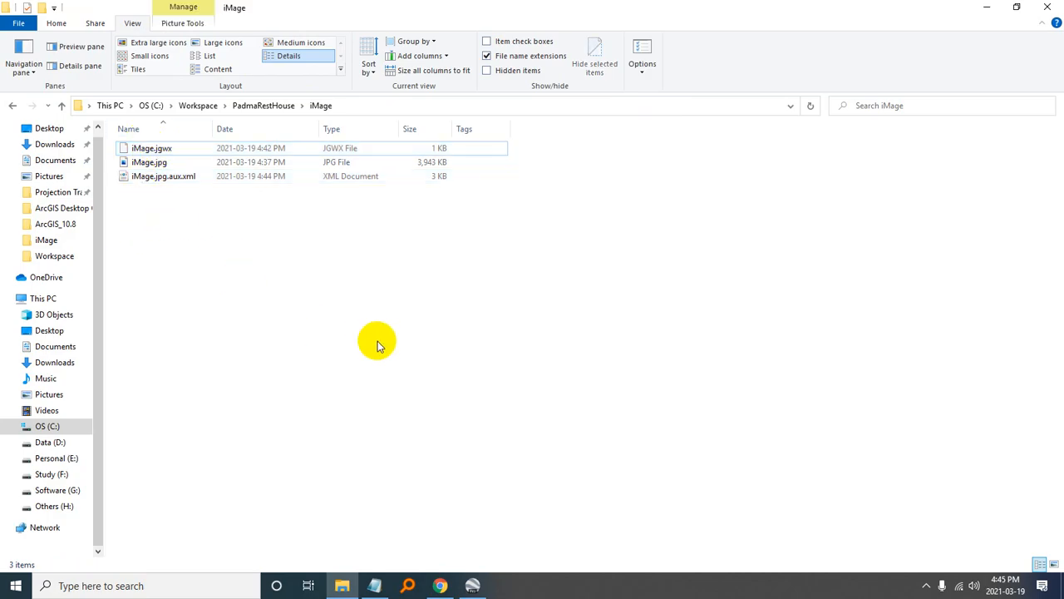
# - Start ArcMap 10.8 and copy the path of the iMage folder from File Explorer
pyautogui.click(15, 586)
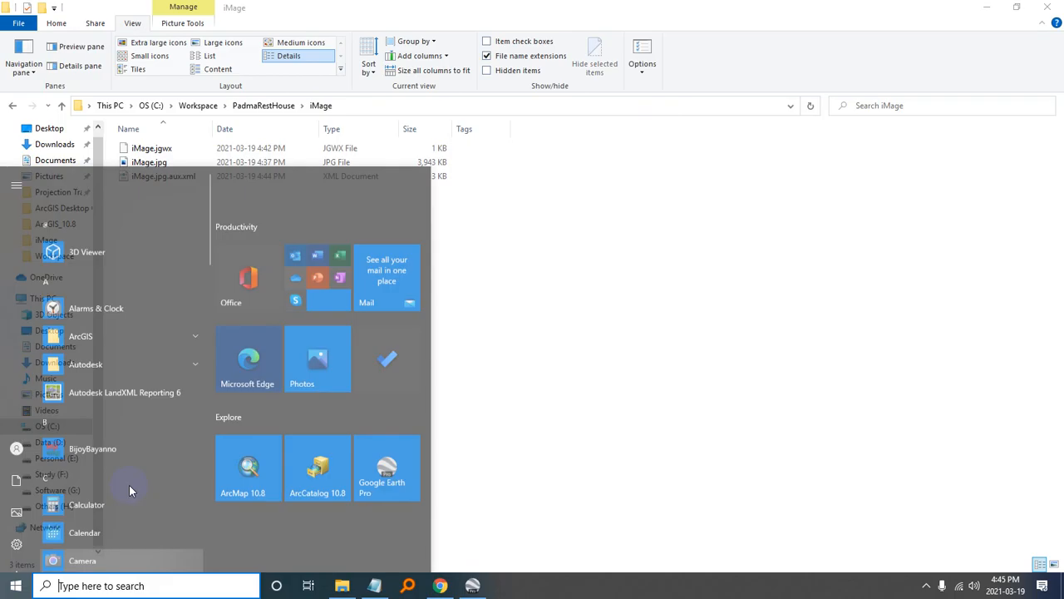
pyautogui.click(226, 391)
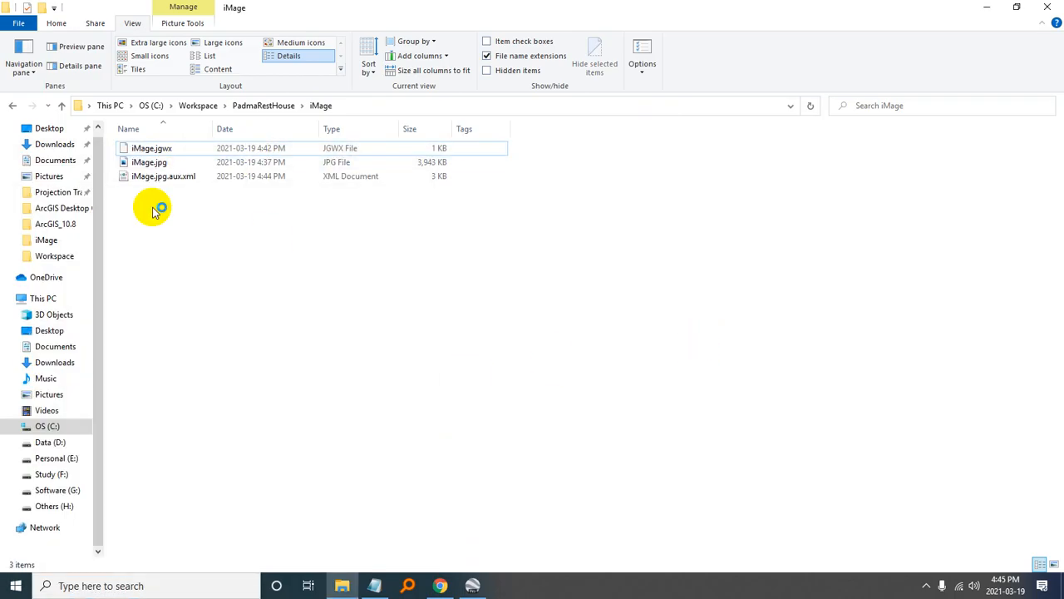
pyautogui.click(352, 108)
pyautogui.hotkey('ctrl', 'c')
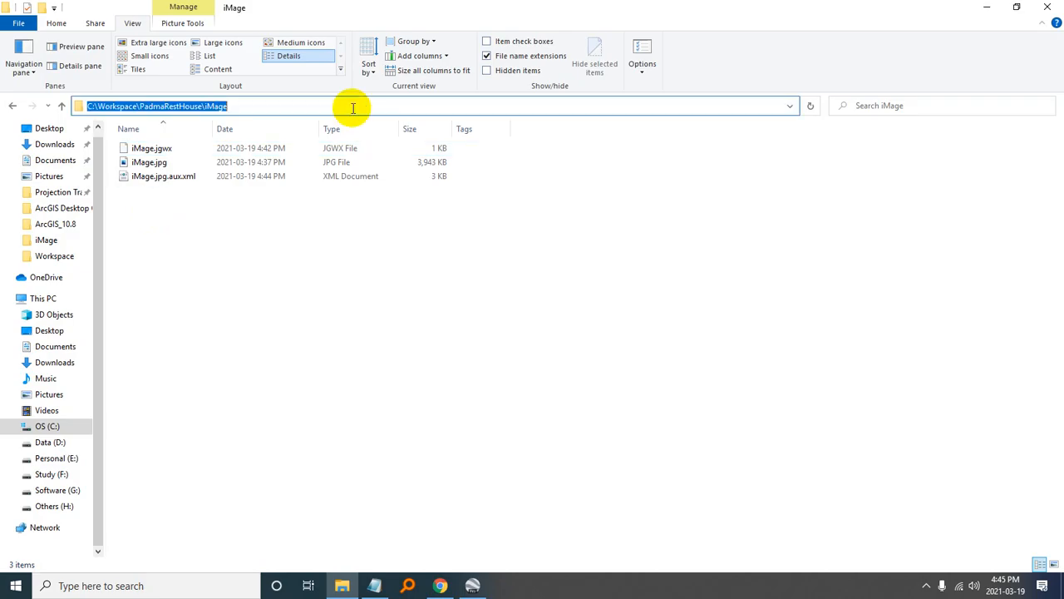
pyautogui.click(879, 298)
pyautogui.click(986, 8)
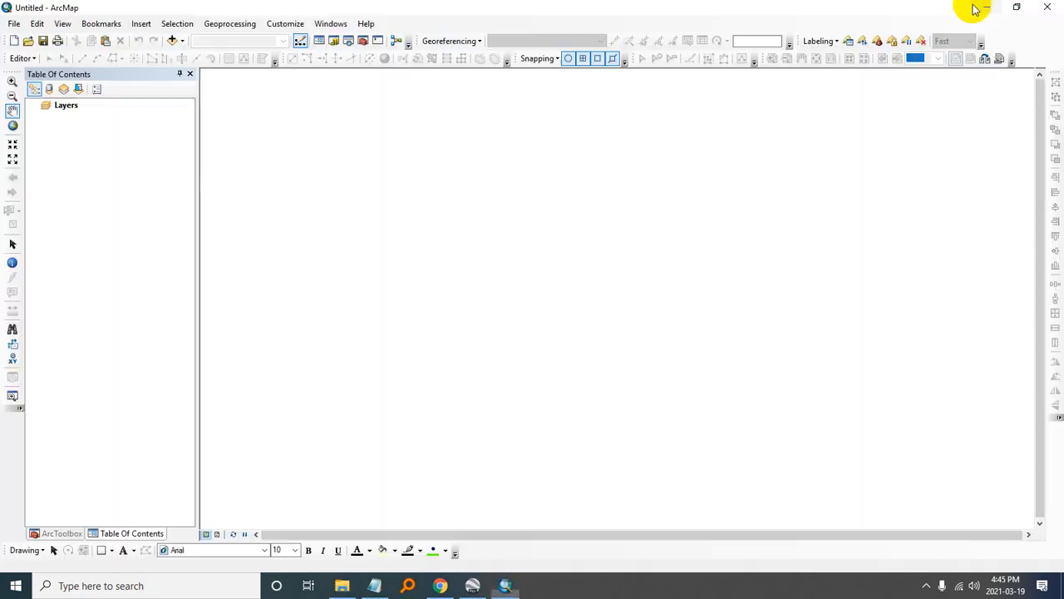
# - Add the georeferenced raster iMage.jpg from C:\Workspace\PadmaRestHouse\iMage to the empty map
pyautogui.click(173, 40)
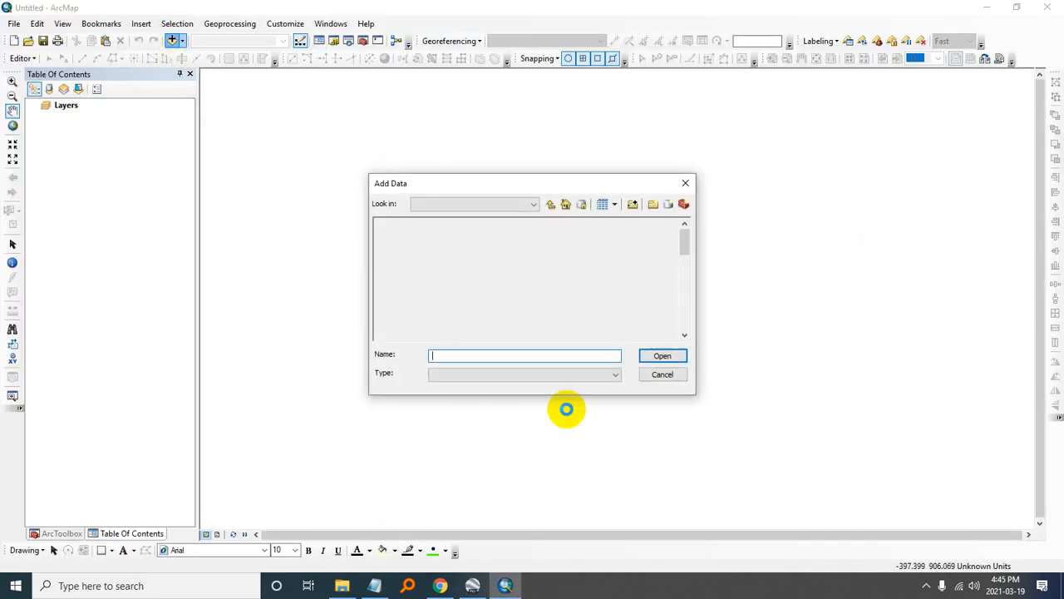
pyautogui.hotkey('ctrl', 'v')
pyautogui.click(411, 242)
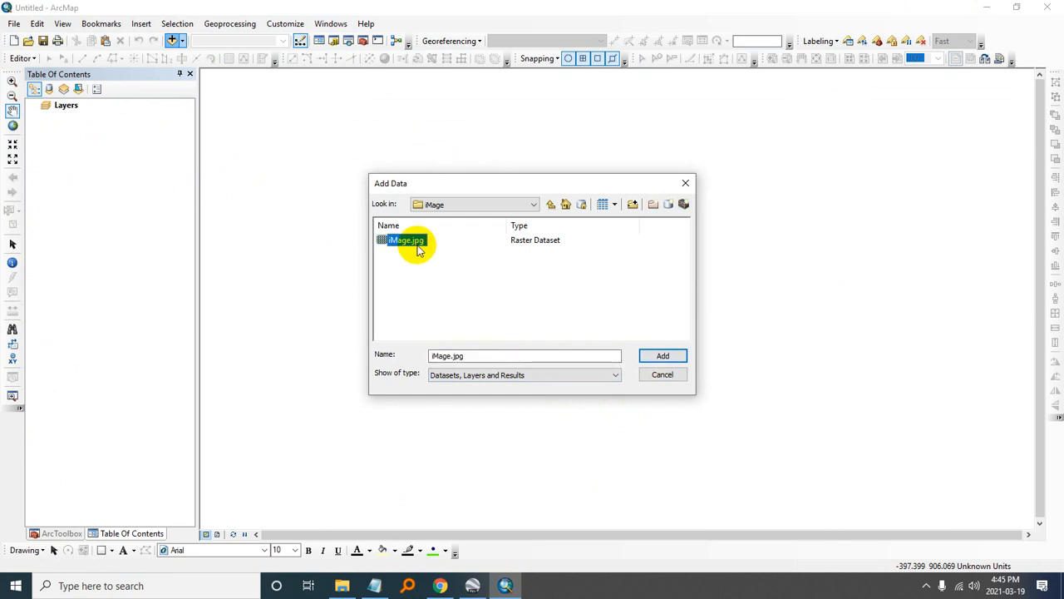
pyautogui.click(664, 356)
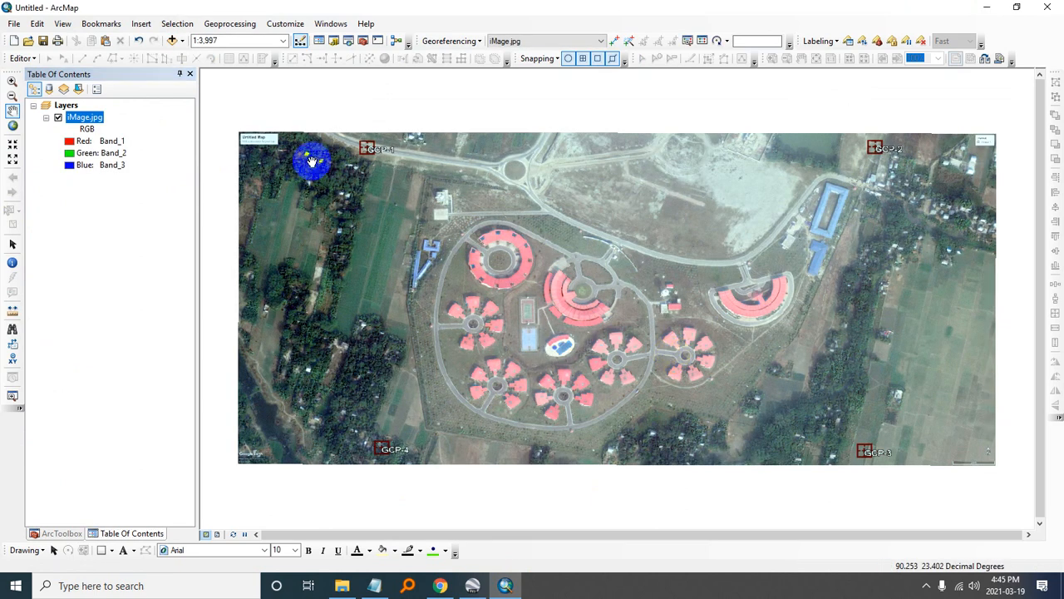
# - In File Explorer, duplicate iMage.jpg within the iMage folder and name the copy xx.jpg
pyautogui.click(173, 41)
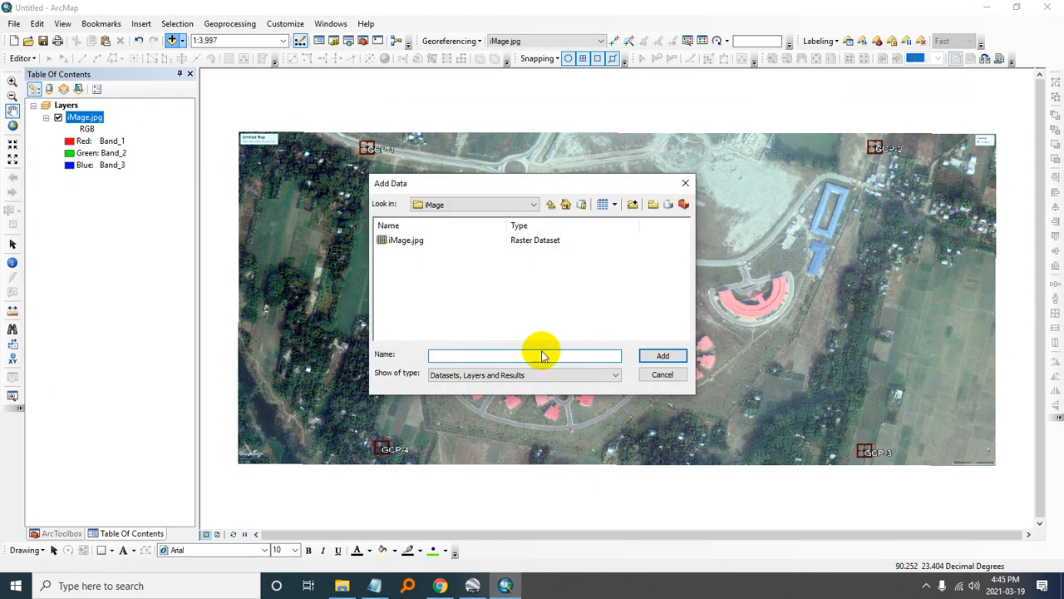
pyautogui.click(685, 183)
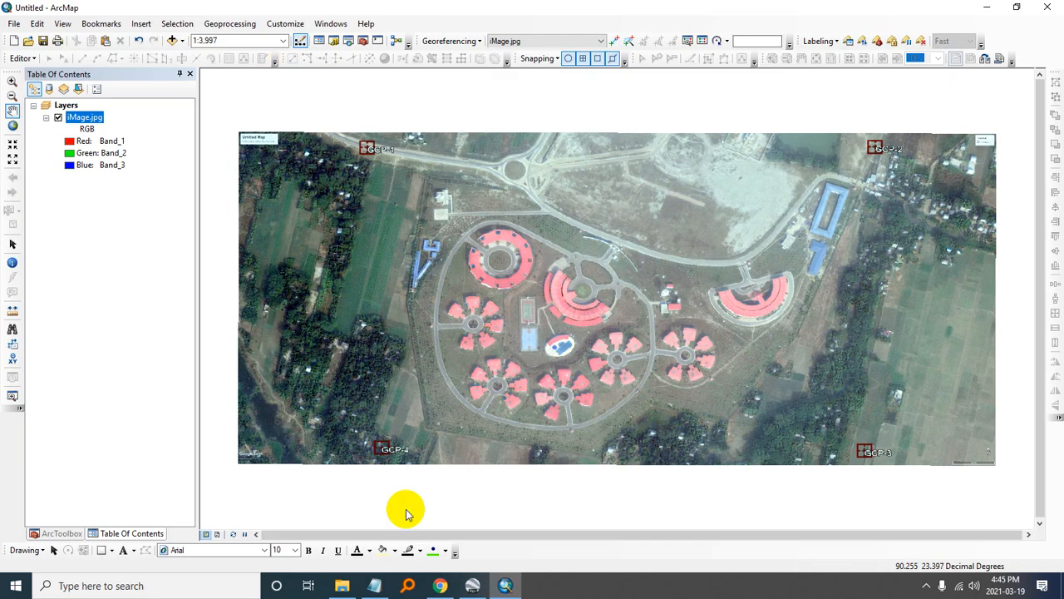
pyautogui.click(341, 587)
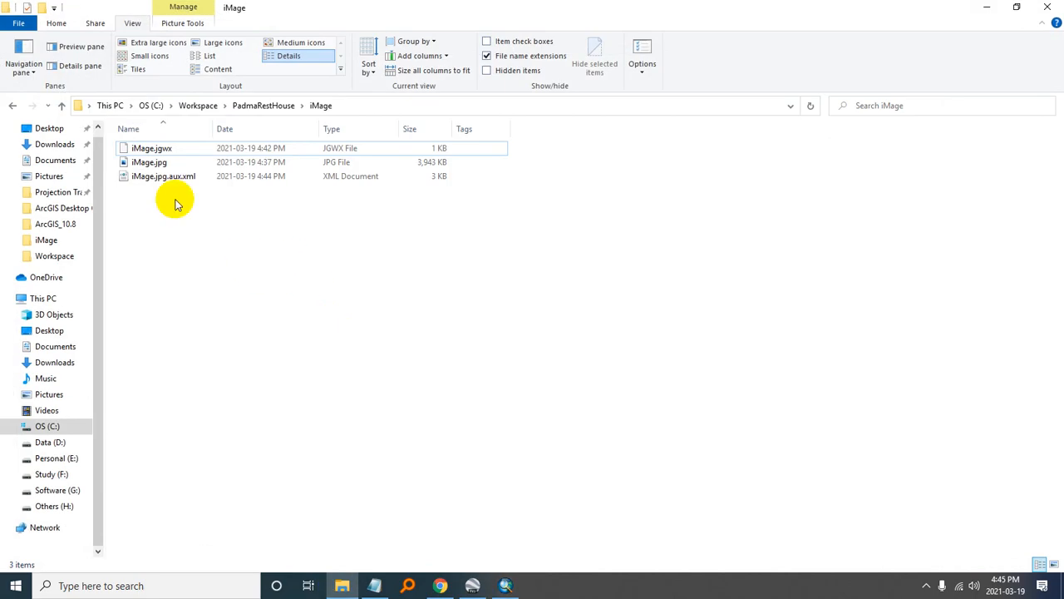
pyautogui.click(152, 162)
pyautogui.hotkey('ctrl', 'c')
pyautogui.hotkey('ctrl', 'v')
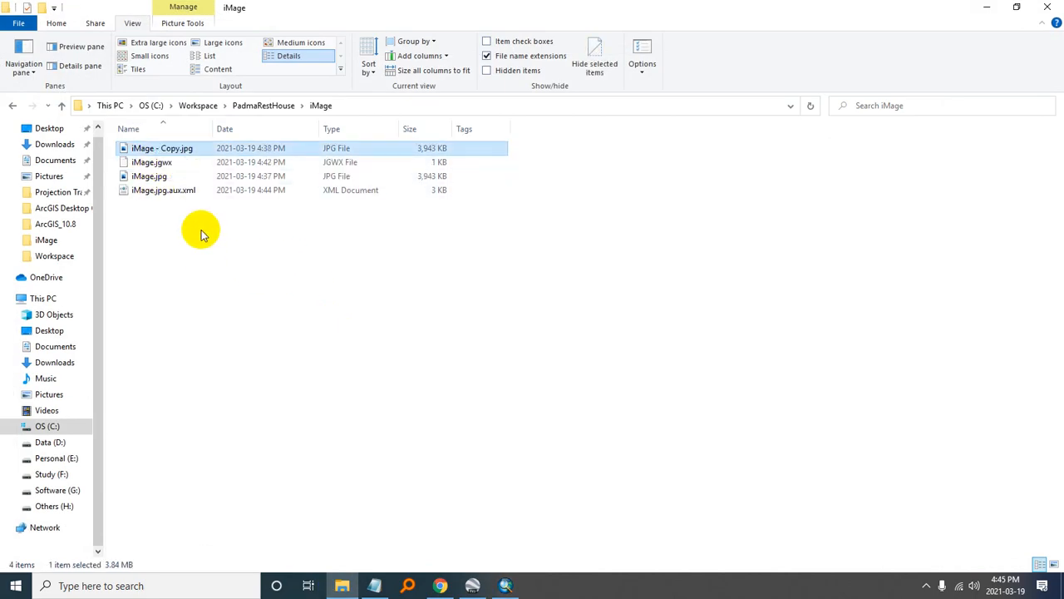
pyautogui.press('F2')
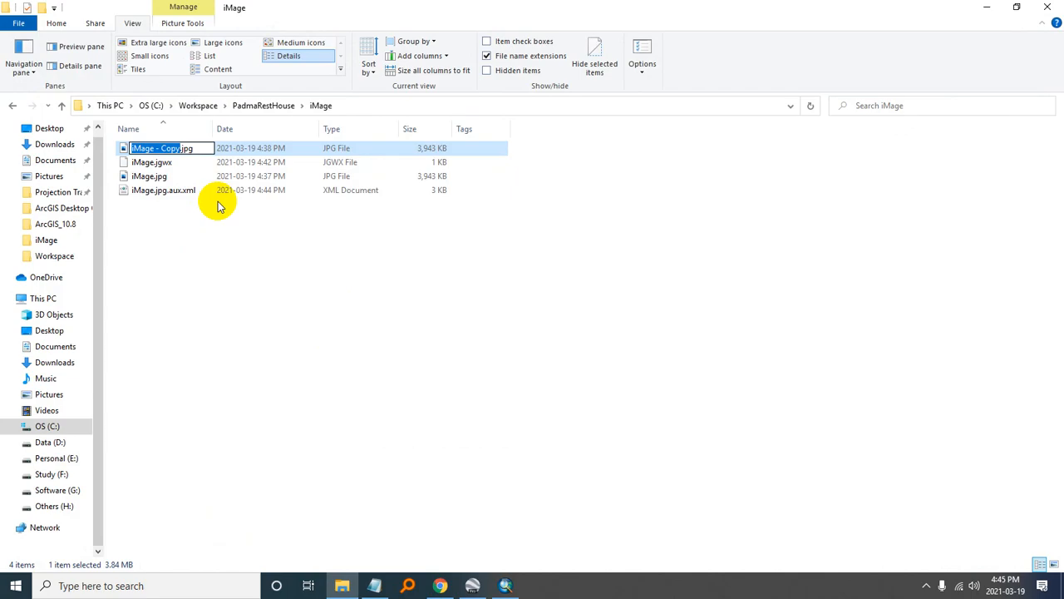
pyautogui.write('xx')
pyautogui.click(240, 355)
# - In ArcMap, add the raster xx.jpg from C:\Workspace\PadmaRestHouse\iMage to the map
pyautogui.click(356, 105)
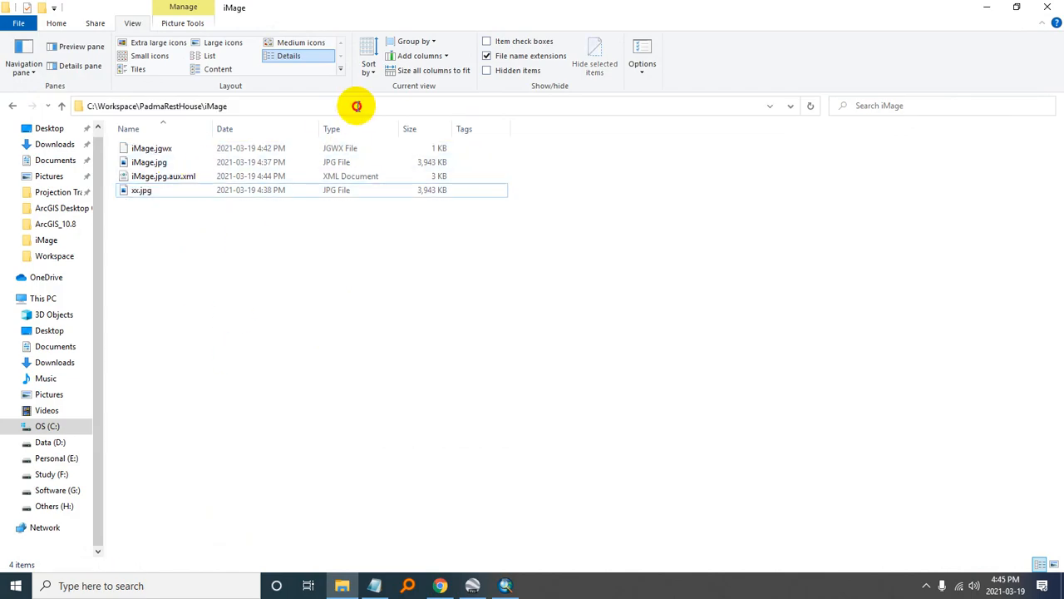
pyautogui.click(986, 7)
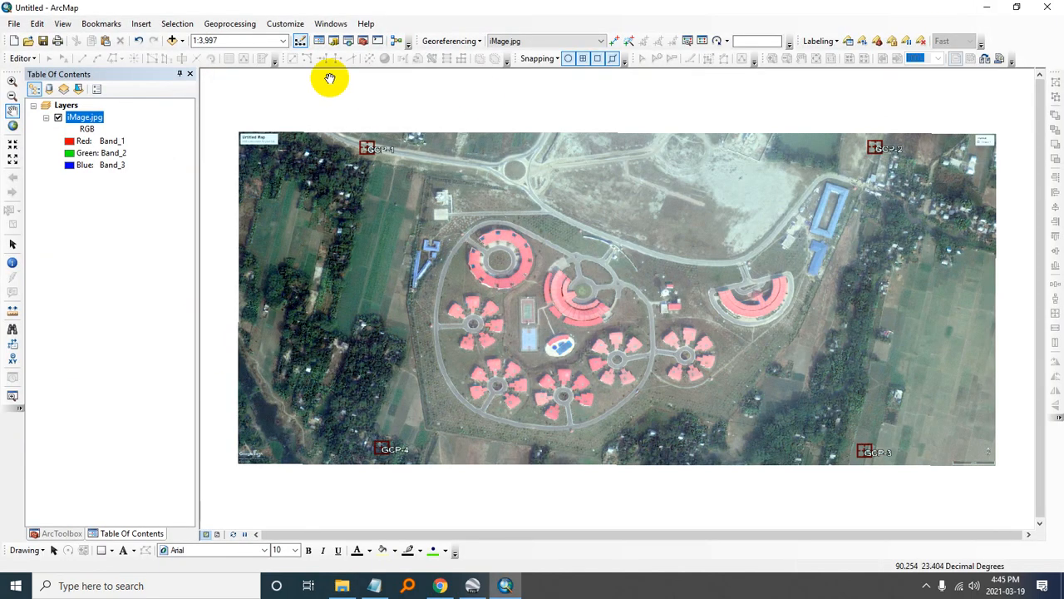
pyautogui.click(172, 43)
pyautogui.hotkey('ctrl', 'v')
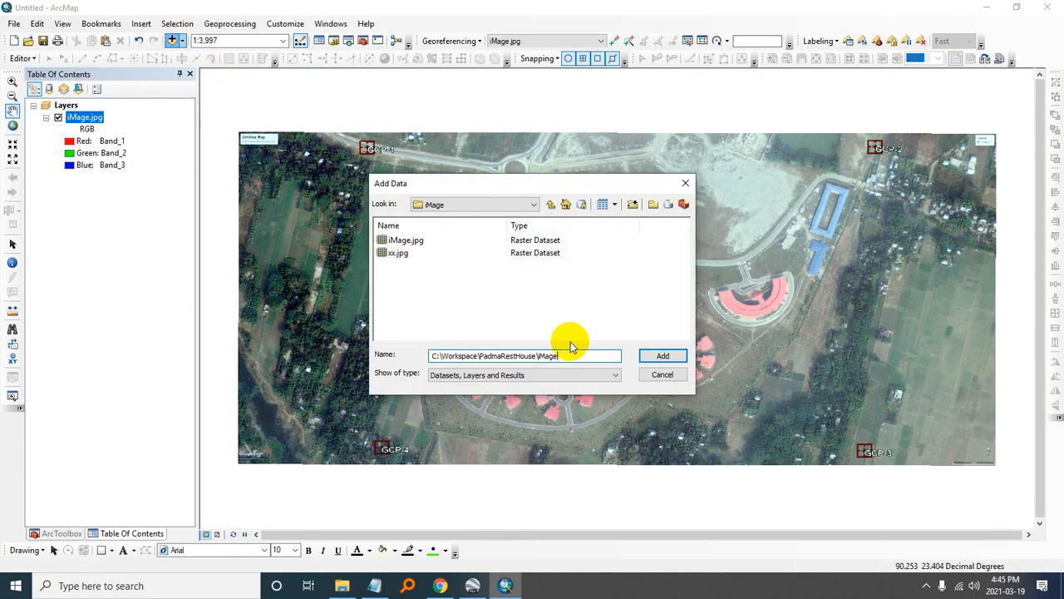
pyautogui.click(647, 358)
pyautogui.click(399, 253)
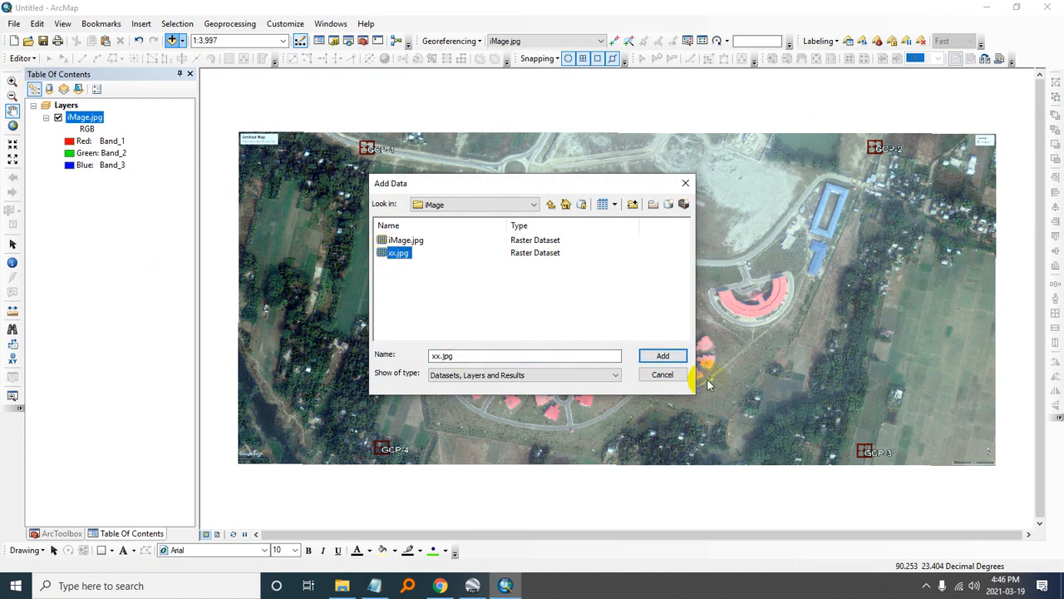
pyautogui.click(661, 355)
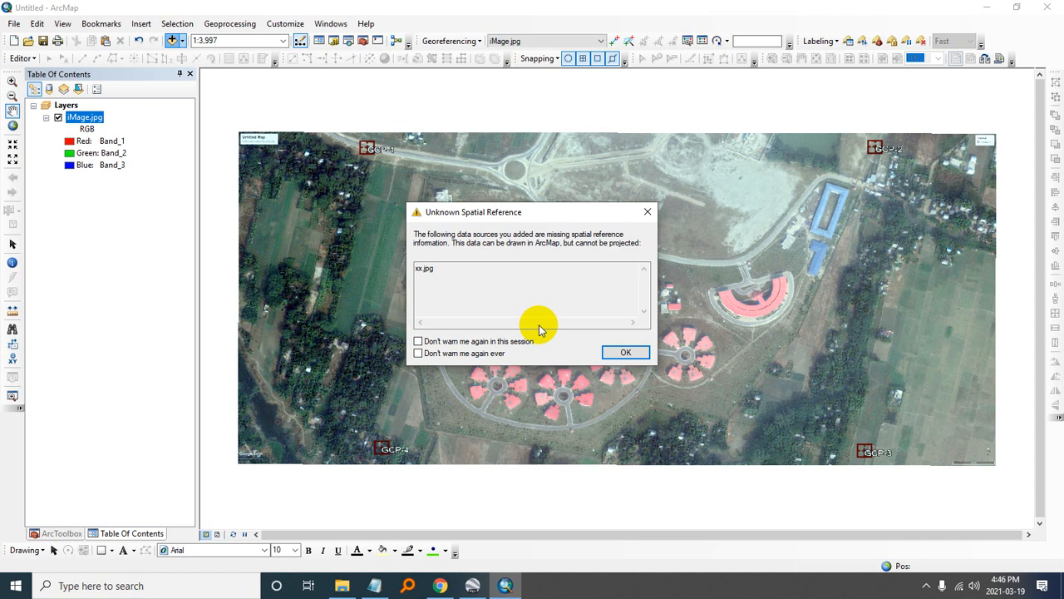
pyautogui.moveTo(475, 285); pyautogui.dragTo(389, 269)
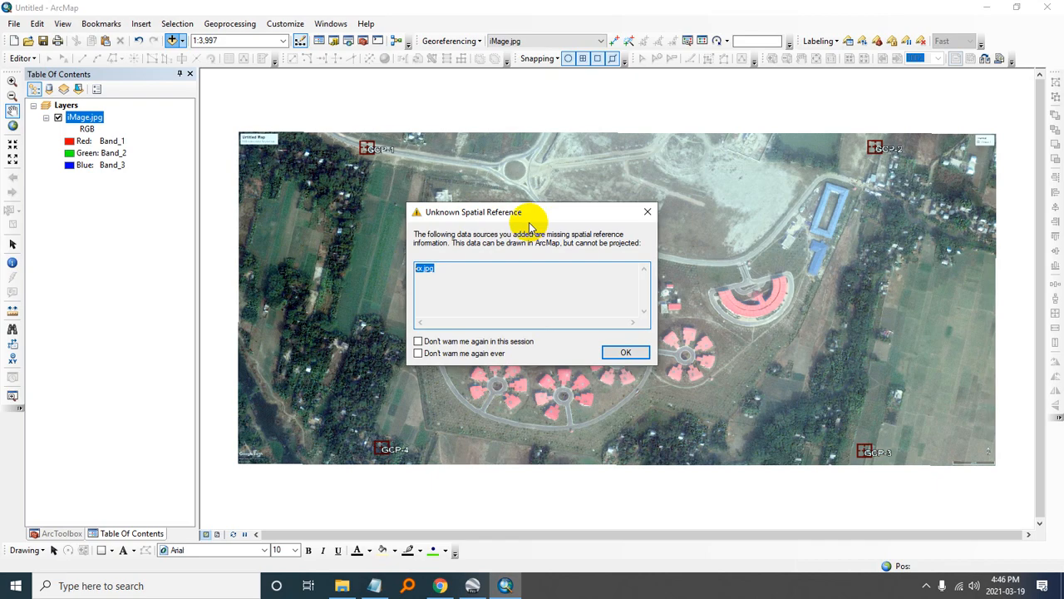
pyautogui.click(626, 353)
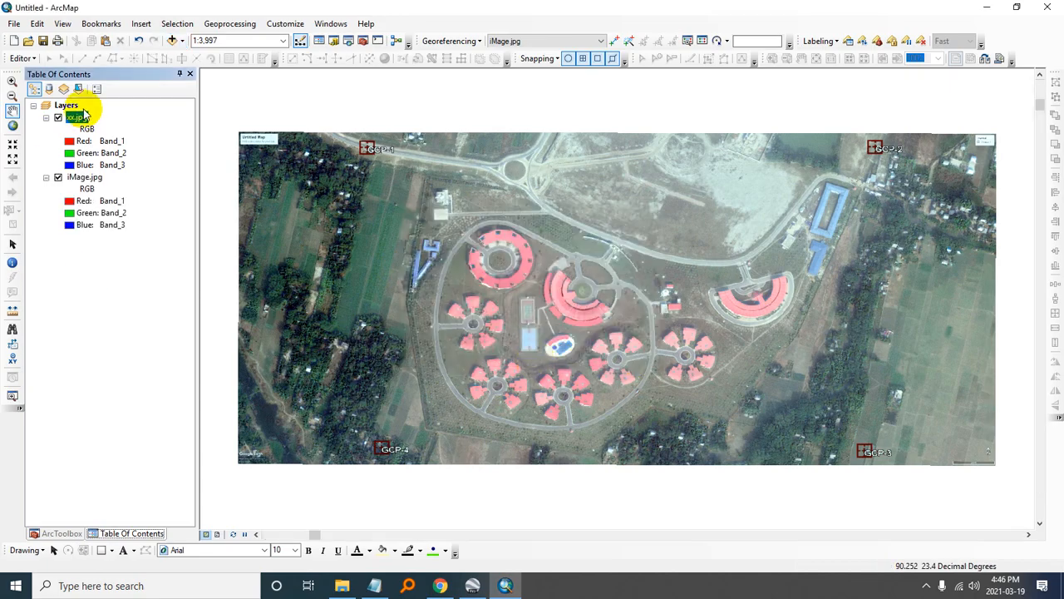
# - Zoom the map to the xx.jpg layer, then hide it and zoom to the iMage.jpg layer to compare their locations
pyautogui.click(13, 126)
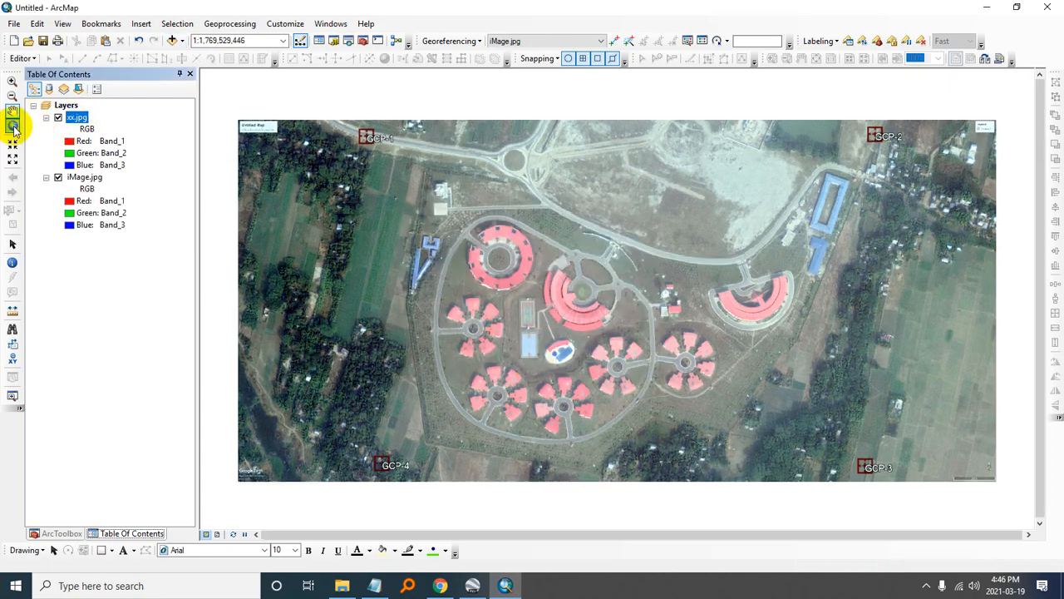
pyautogui.rightClick(76, 118)
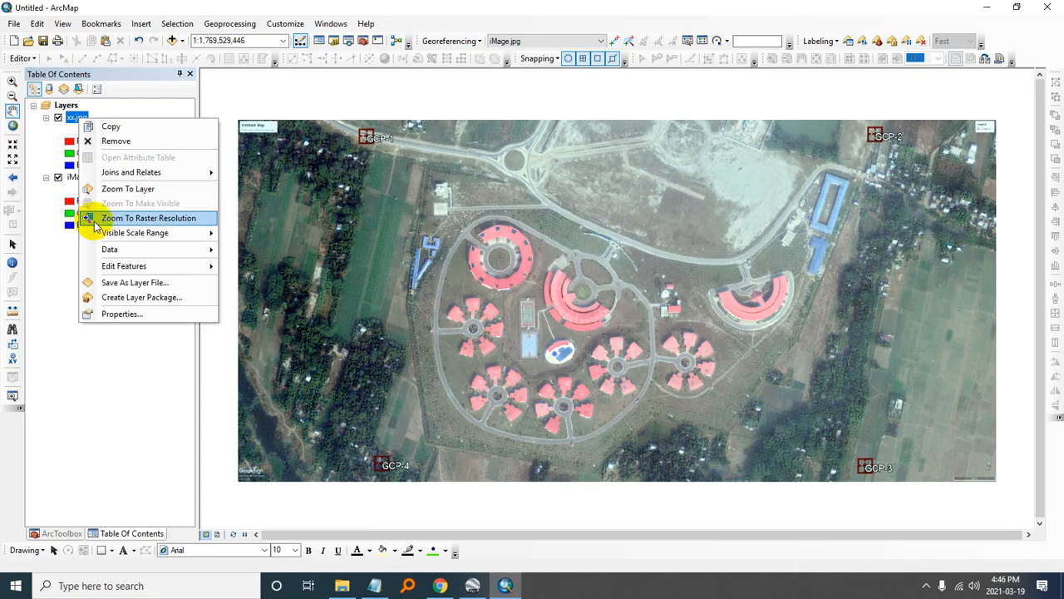
pyautogui.click(117, 190)
pyautogui.click(58, 118)
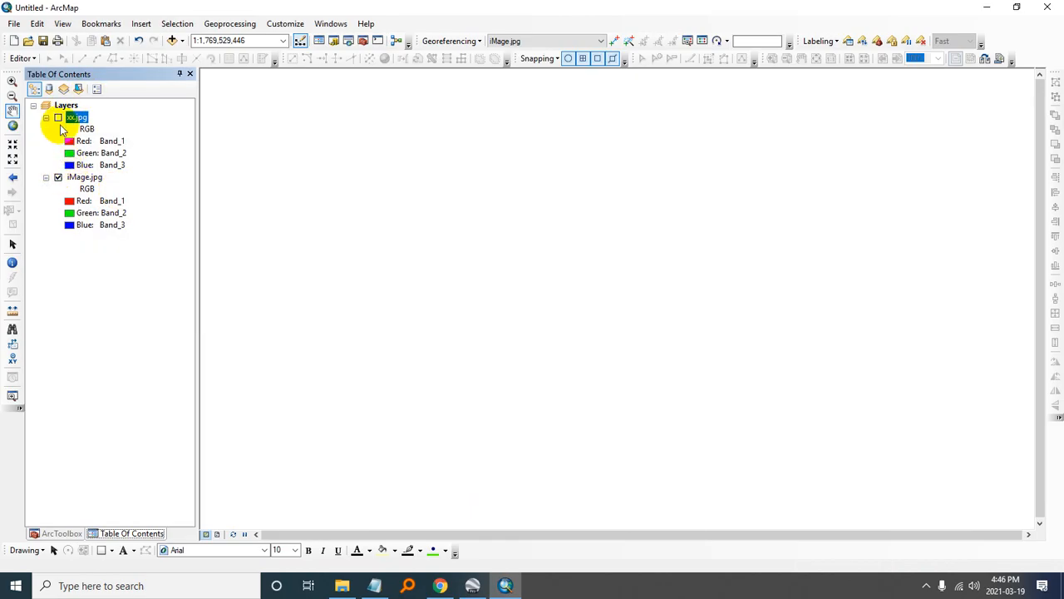
pyautogui.click(84, 180)
pyautogui.rightClick(84, 183)
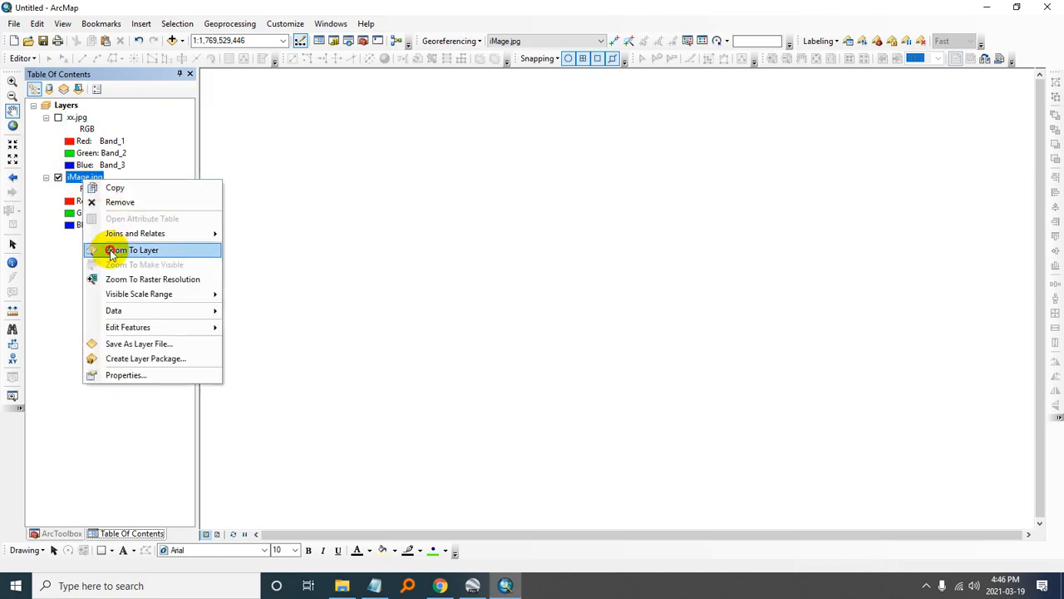
pyautogui.click(110, 251)
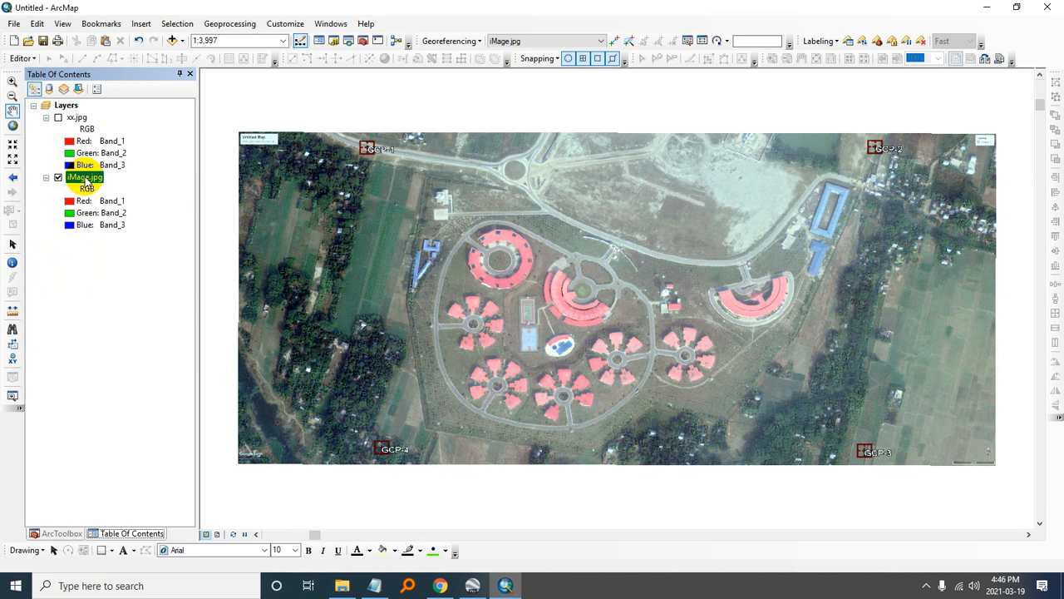
# - Switch the xx.jpg and iMage.jpg layers on and off at the iMage.jpg extent to compare what each displays there
pyautogui.click(58, 117)
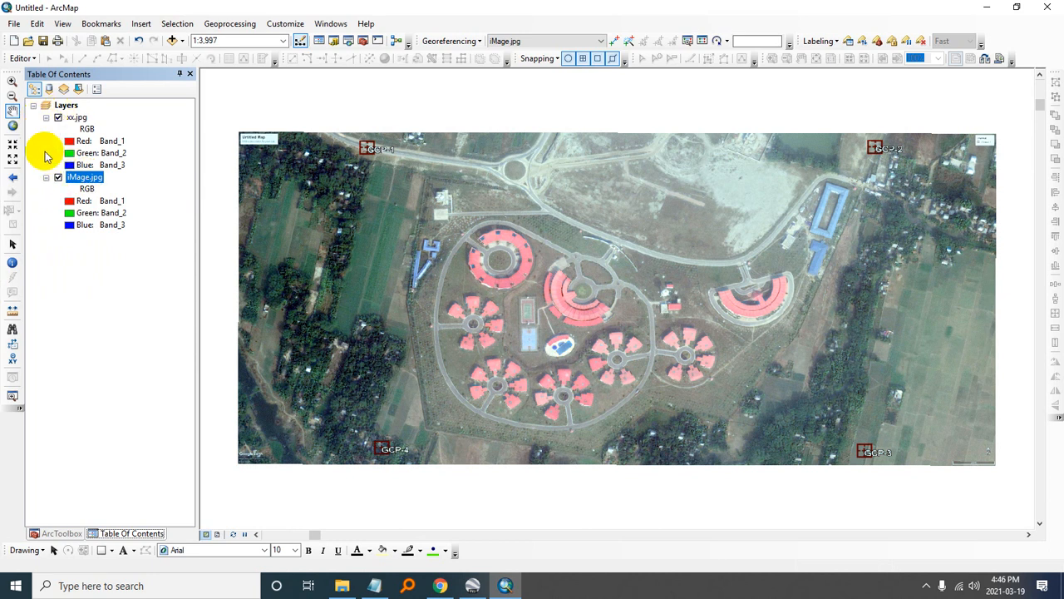
pyautogui.click(58, 117)
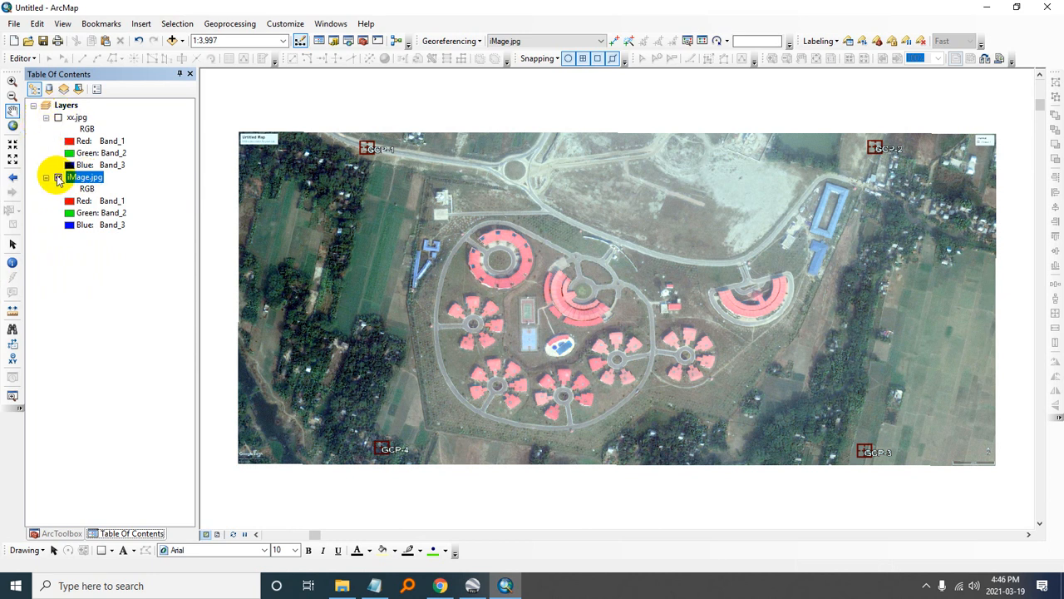
pyautogui.click(58, 177)
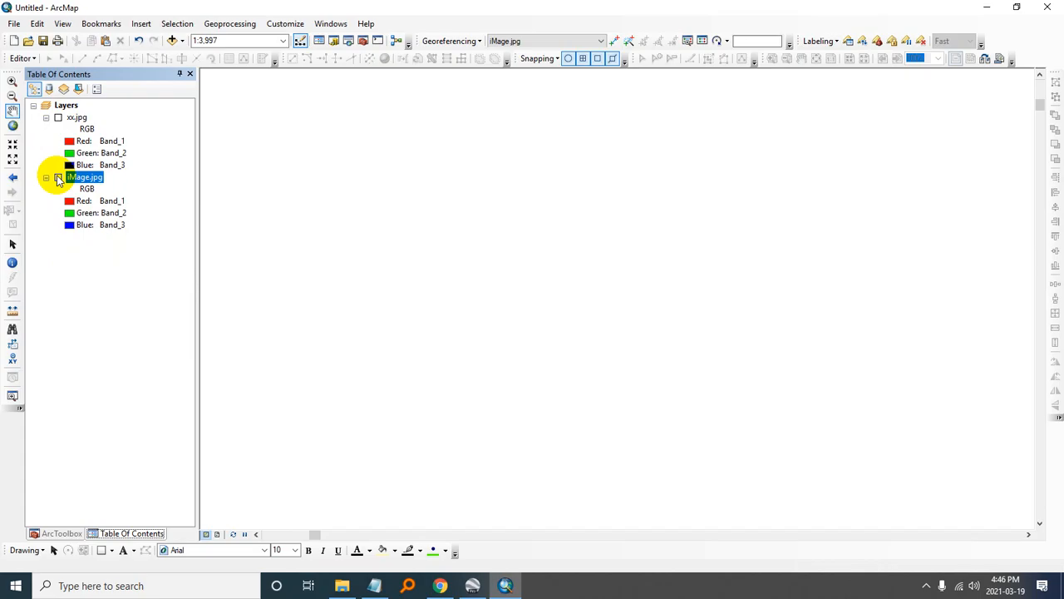
pyautogui.click(59, 178)
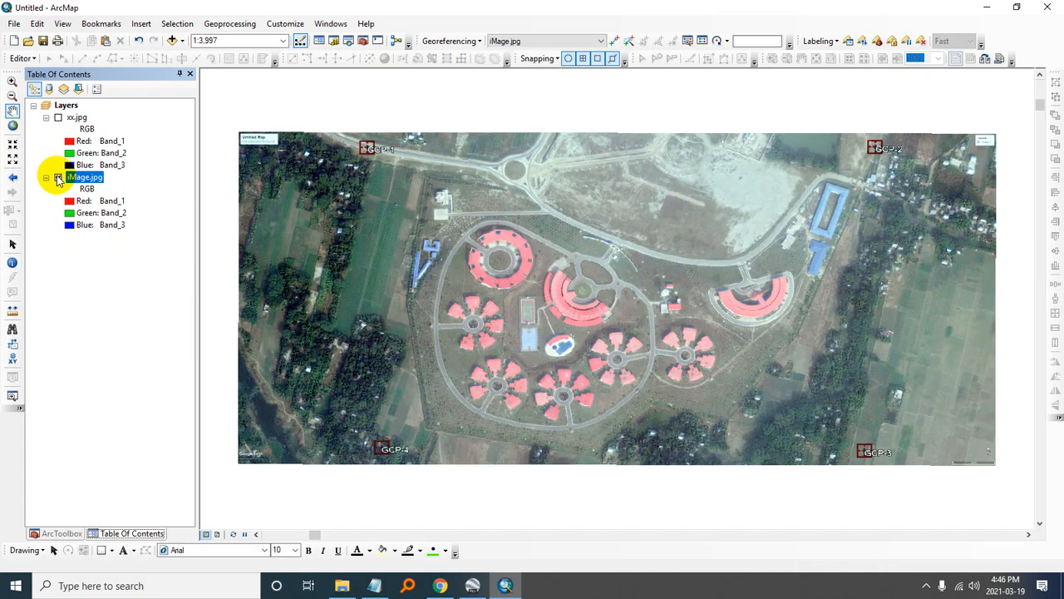
pyautogui.click(58, 177)
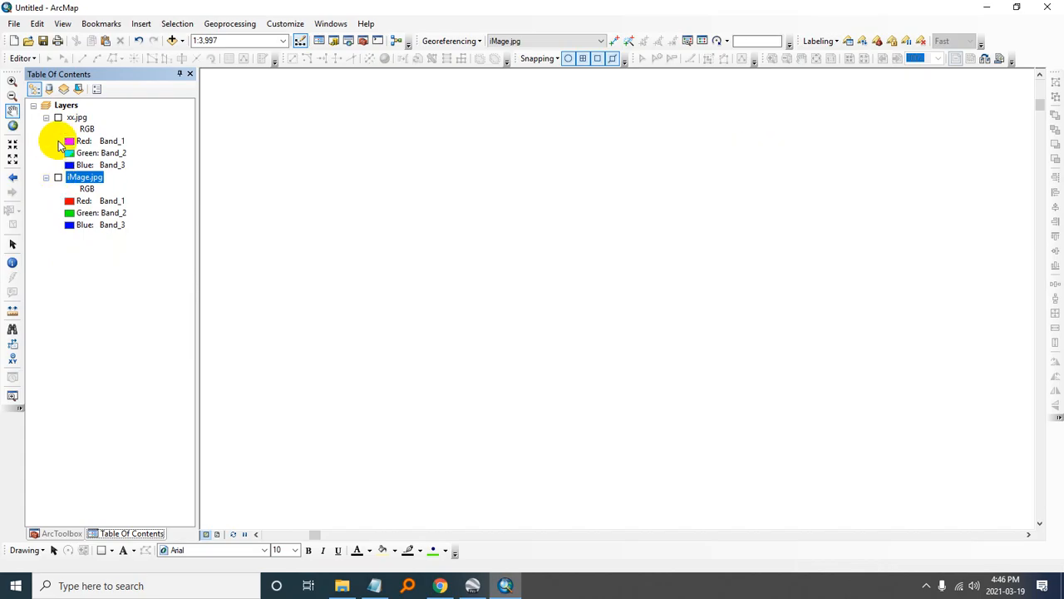
# - Remove the xx.jpg layer from the map and make the iMage.jpg layer visible again
pyautogui.click(58, 117)
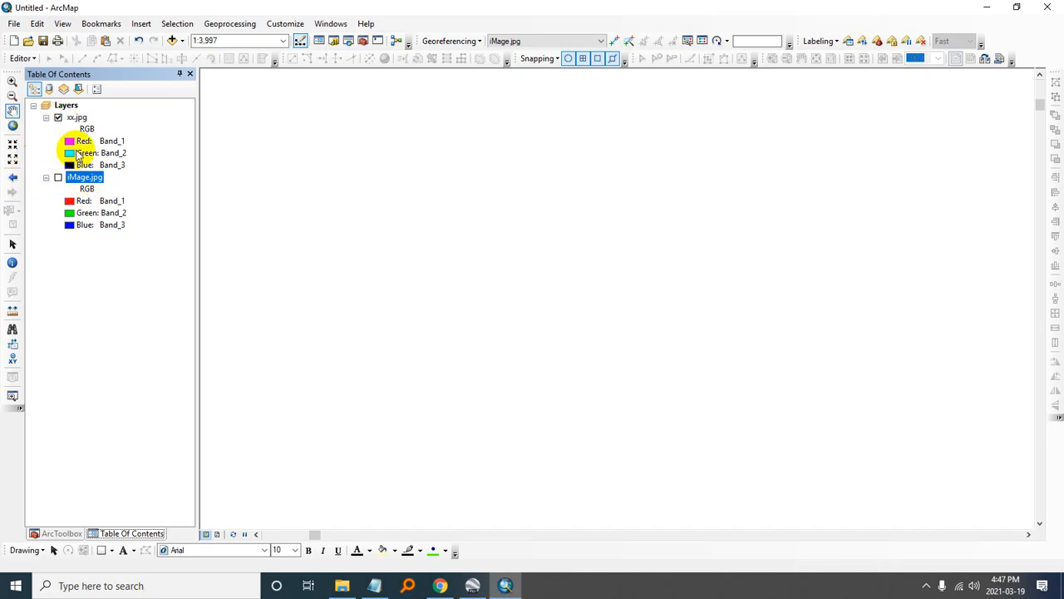
pyautogui.rightClick(73, 119)
pyautogui.click(108, 141)
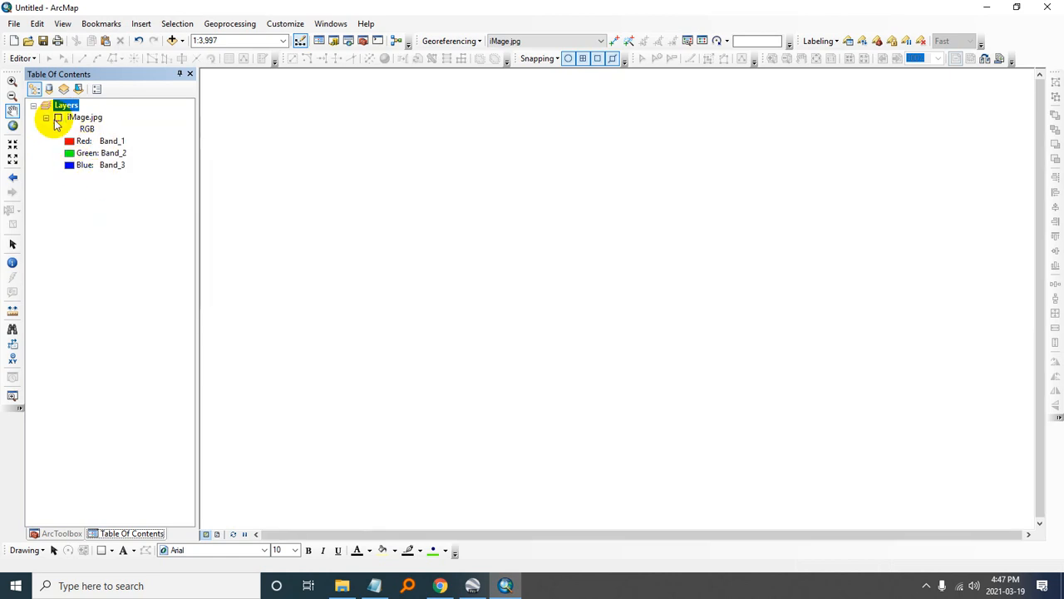
pyautogui.click(58, 118)
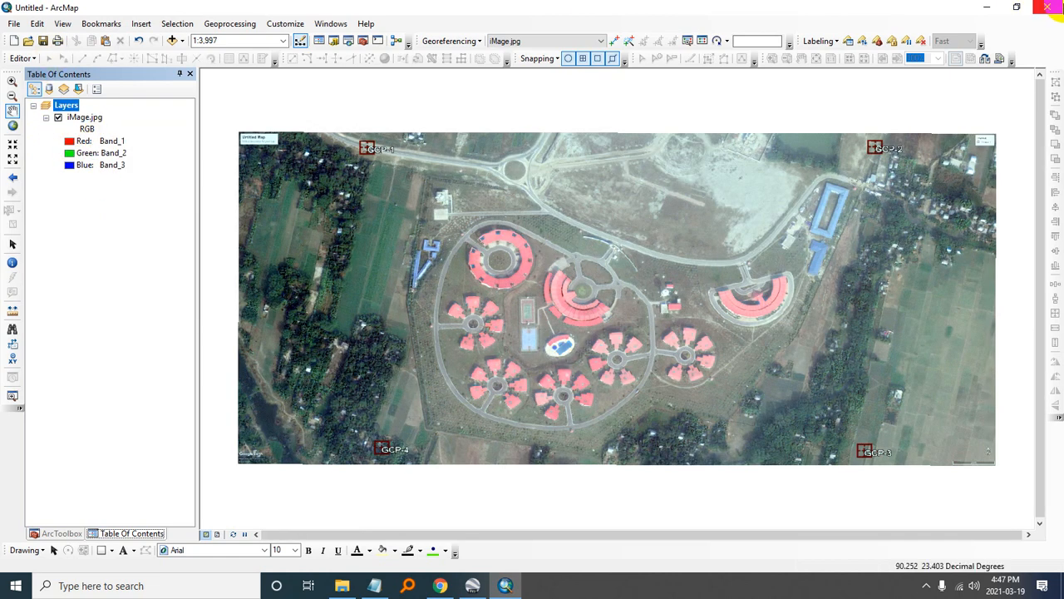
# - Close ArcMap and discard the changes to the Untitled map
pyautogui.click(1056, 7)
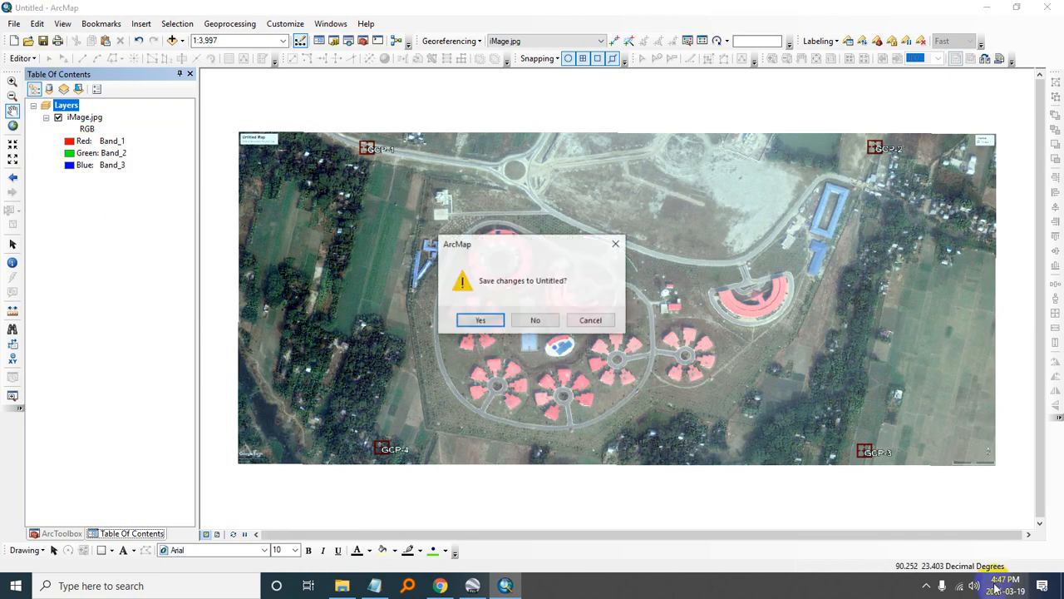
pyautogui.click(537, 331)
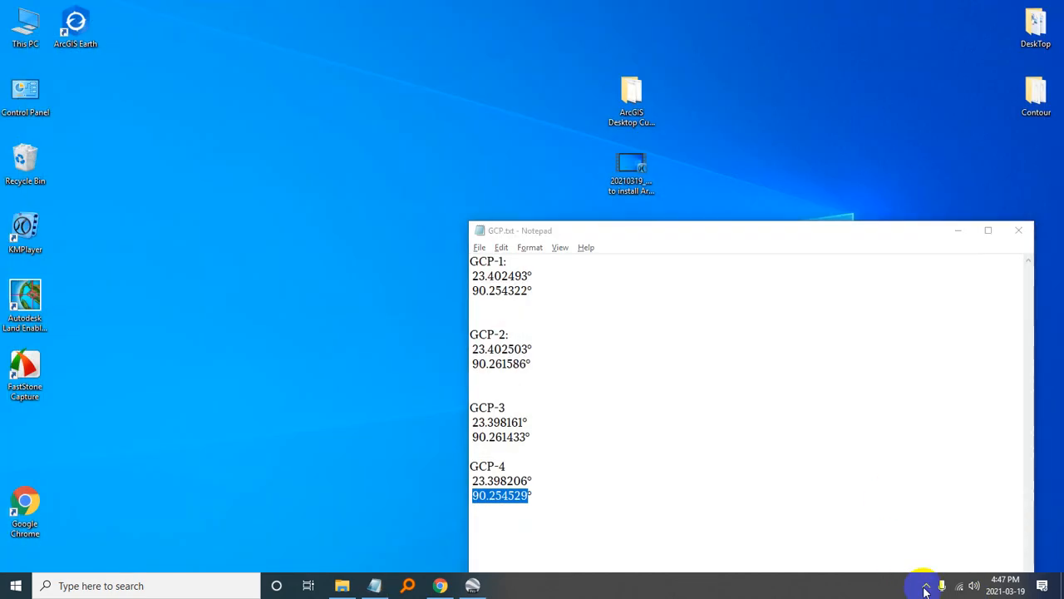